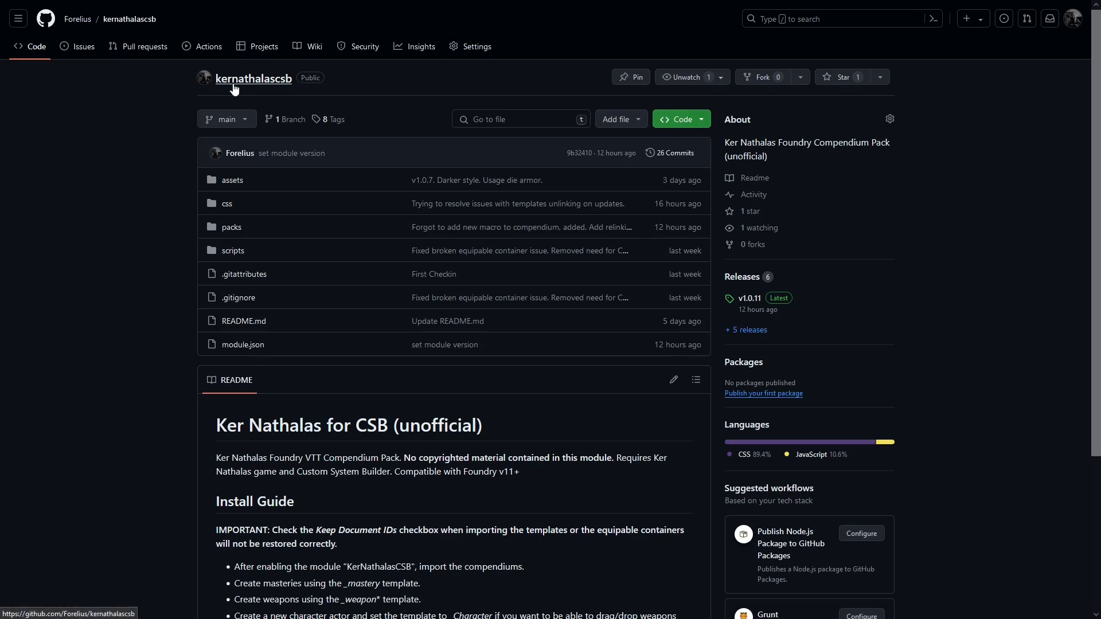
Examine the kernathalascsb repository page and its releases, including the assets of v1.0.11
scroll(84, 334, down, 3)
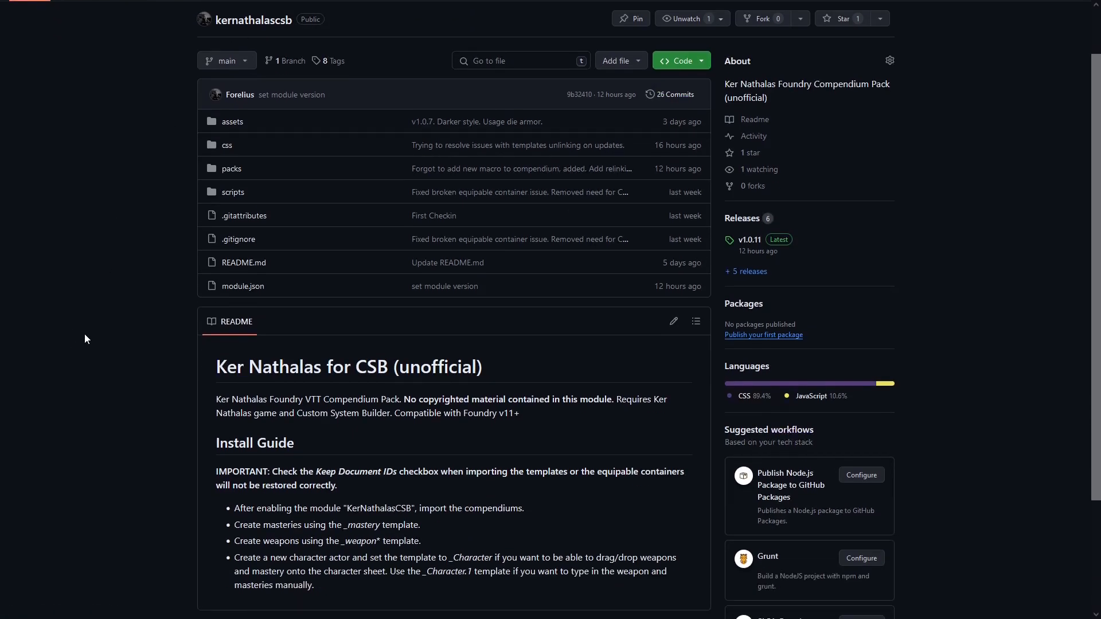
scroll(84, 333, up, 3)
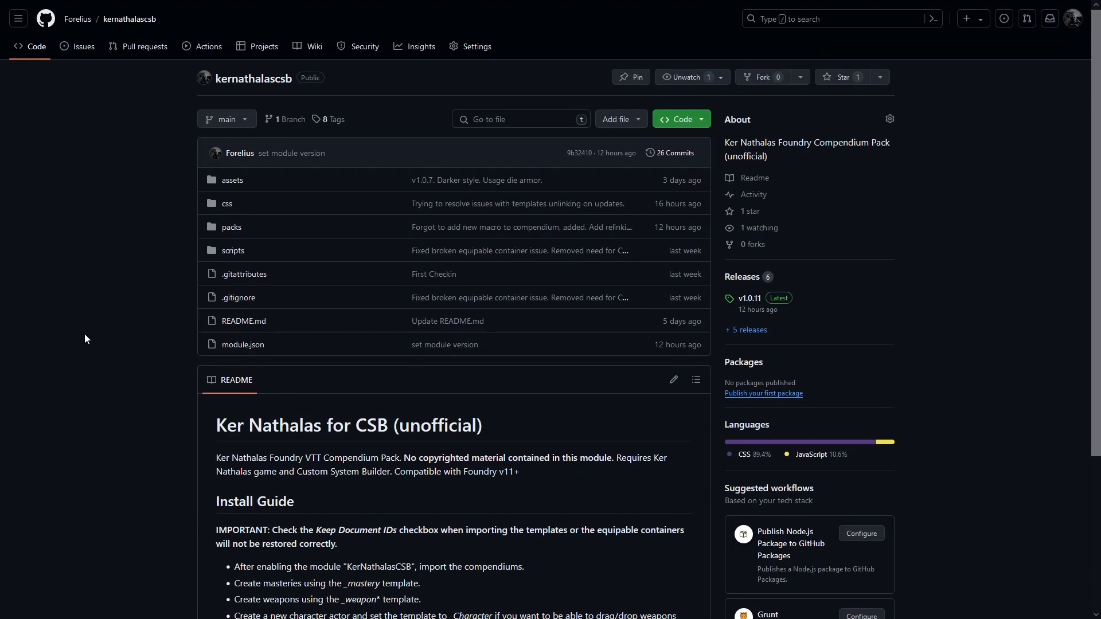
scroll(85, 333, down, 3)
scroll(94, 336, up, 3)
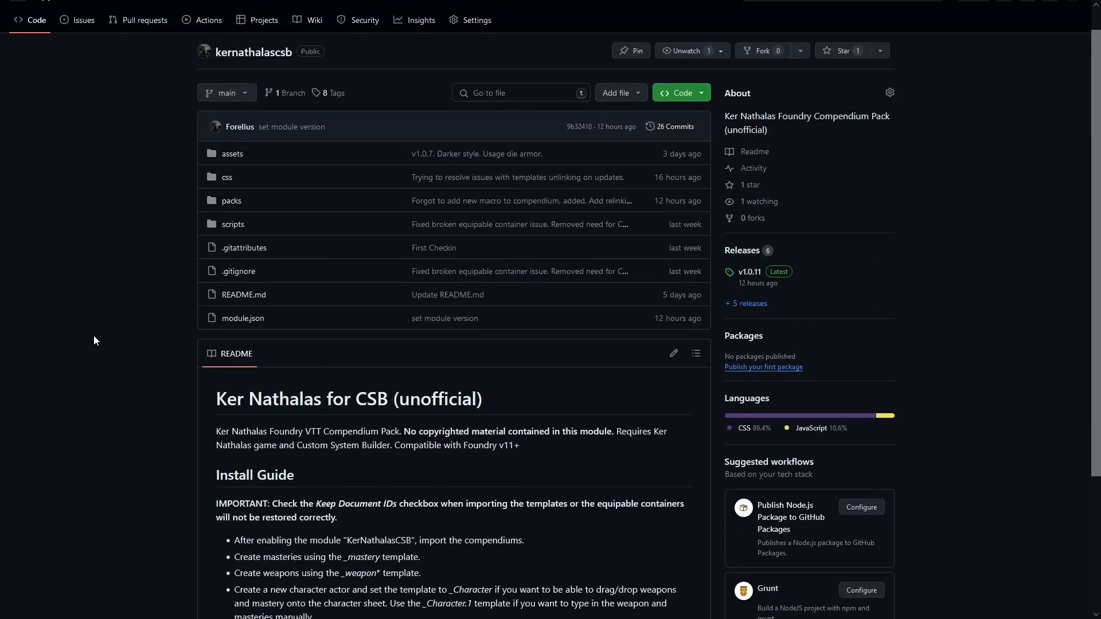
click(743, 252)
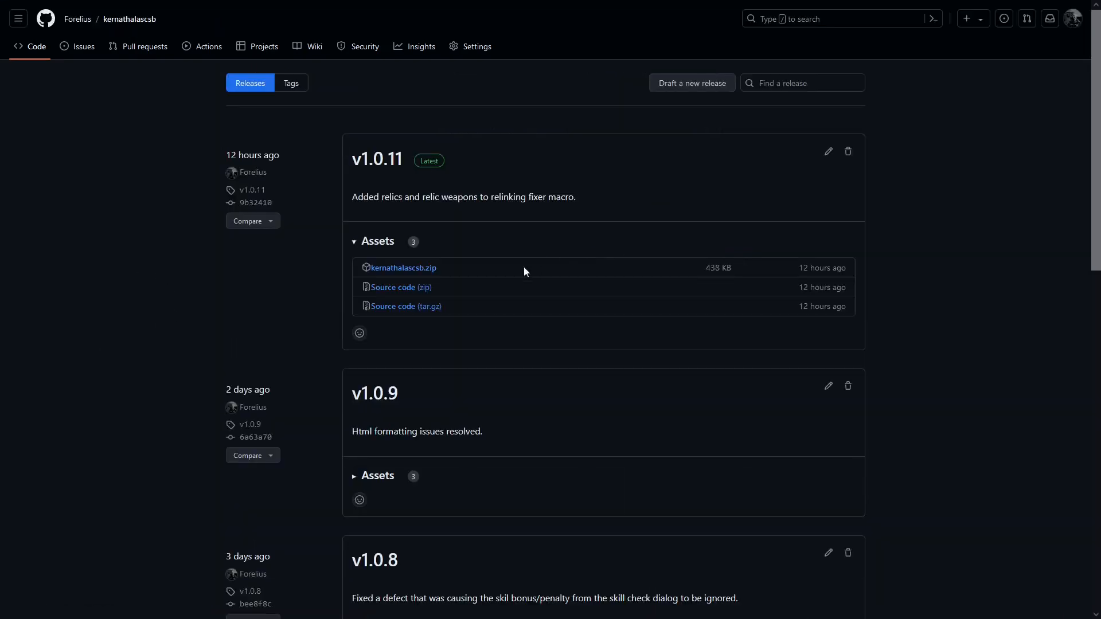
scroll(517, 402, down, 3)
scroll(518, 450, up, 3)
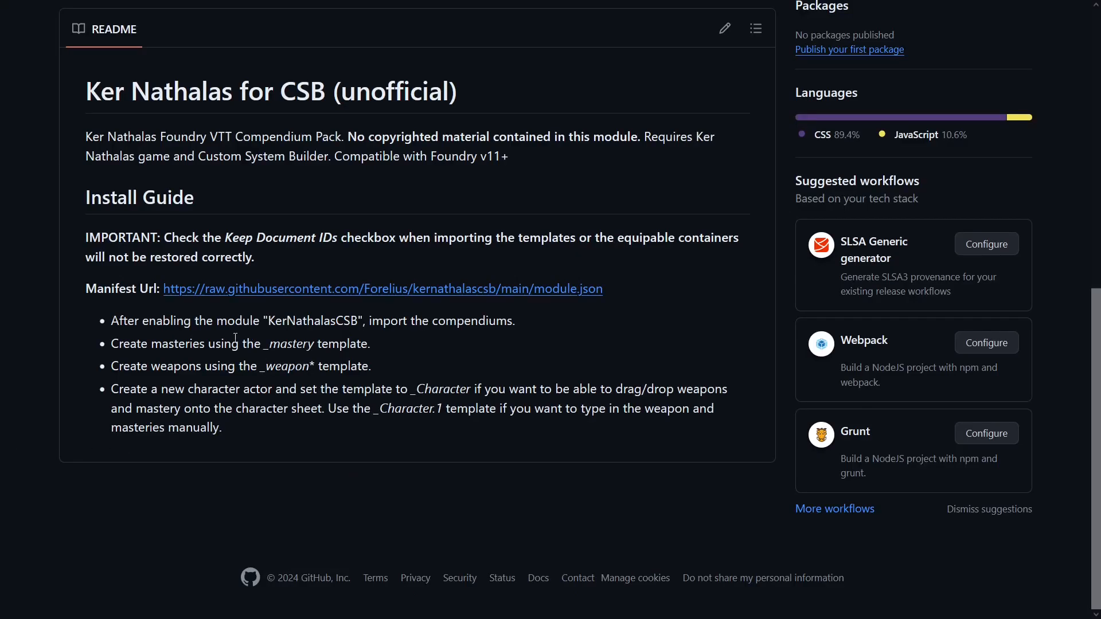
Copy the link of the module.json manifest URL from the README's Install Guide
scroll(232, 356, up, 8)
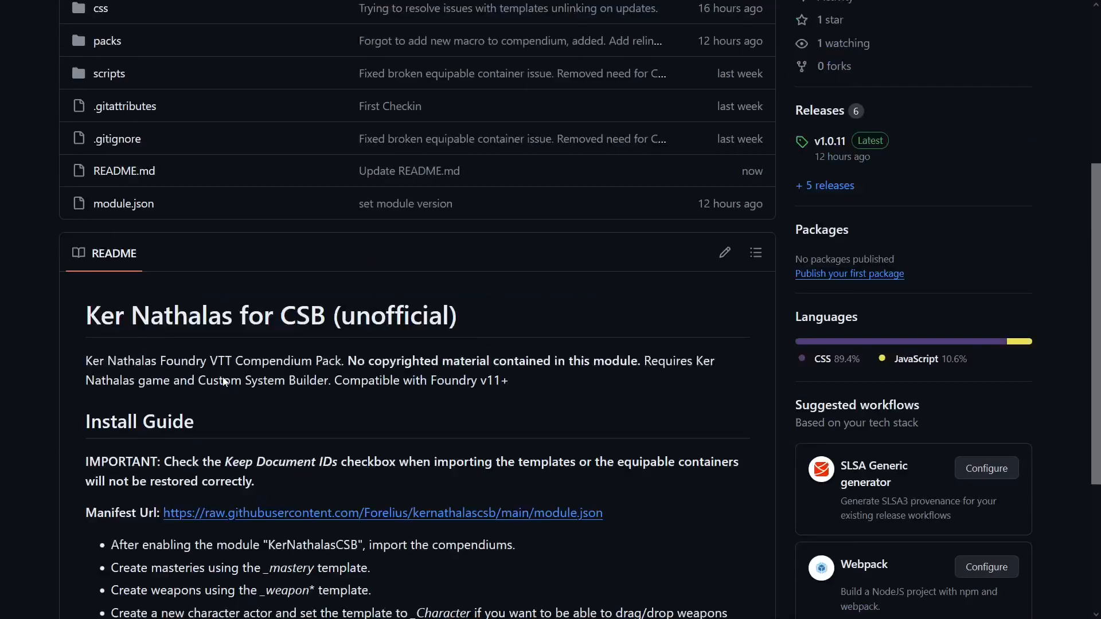
scroll(258, 370, down, 7)
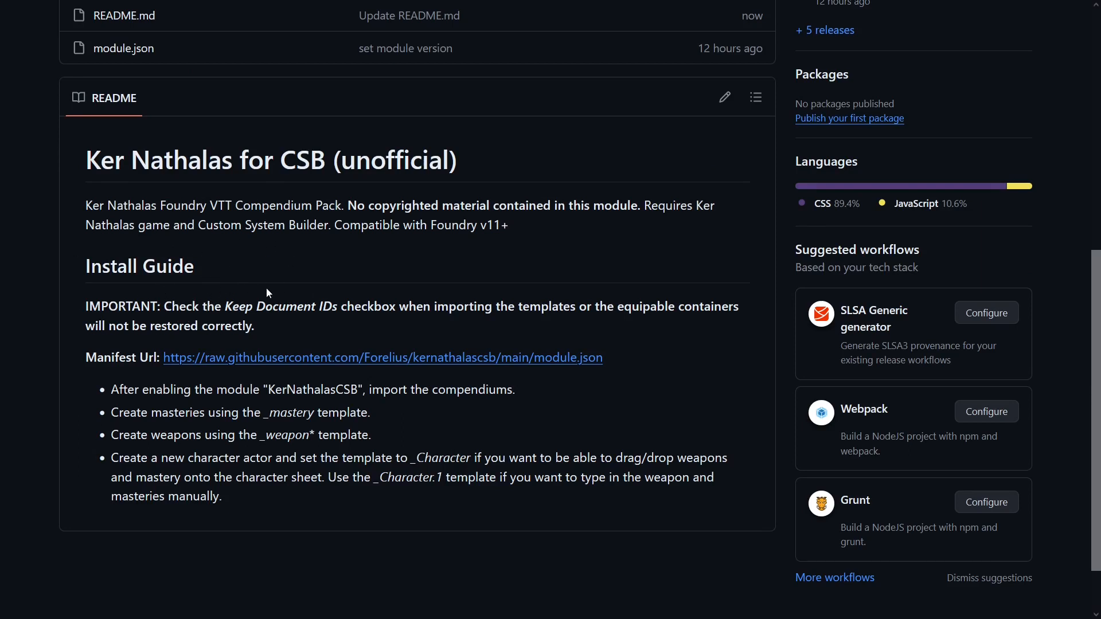
scroll(291, 237, up, 1)
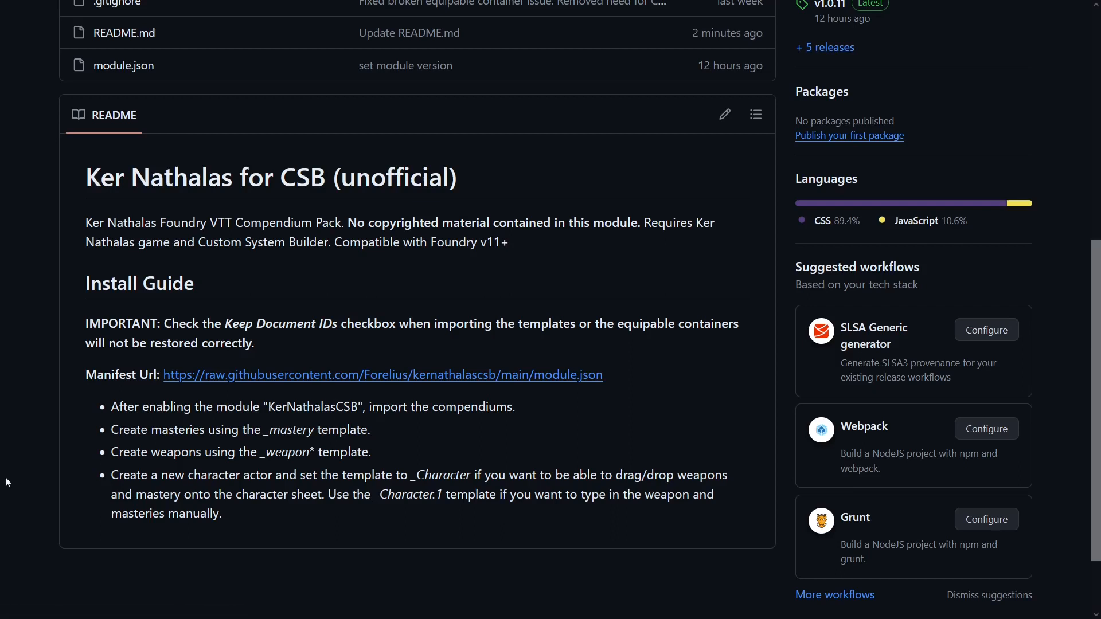
right_click(428, 379)
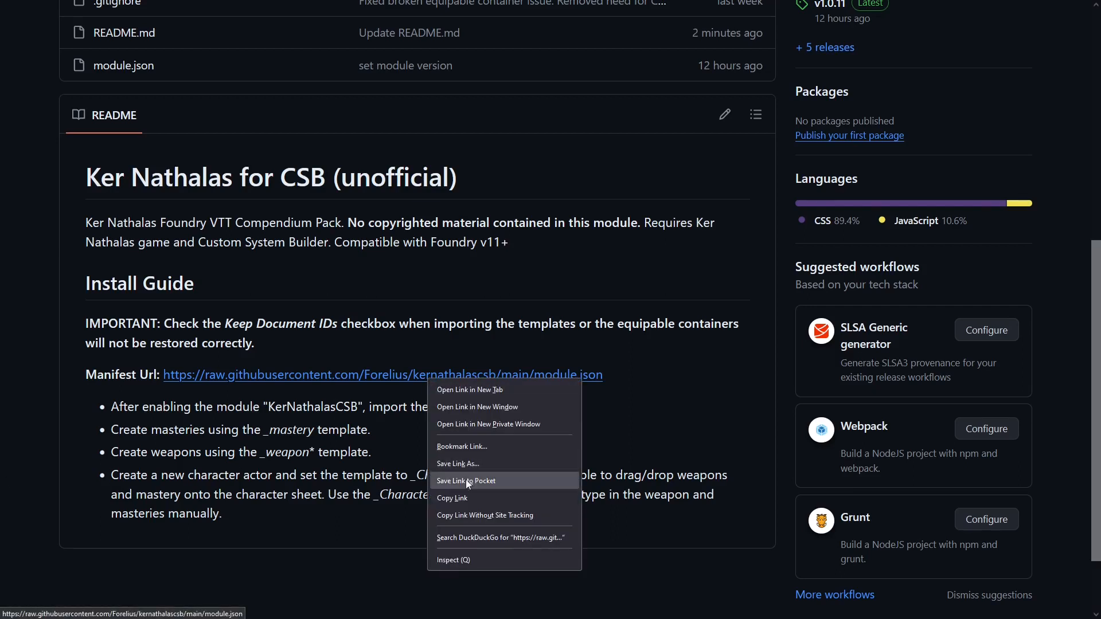
right_click(338, 377)
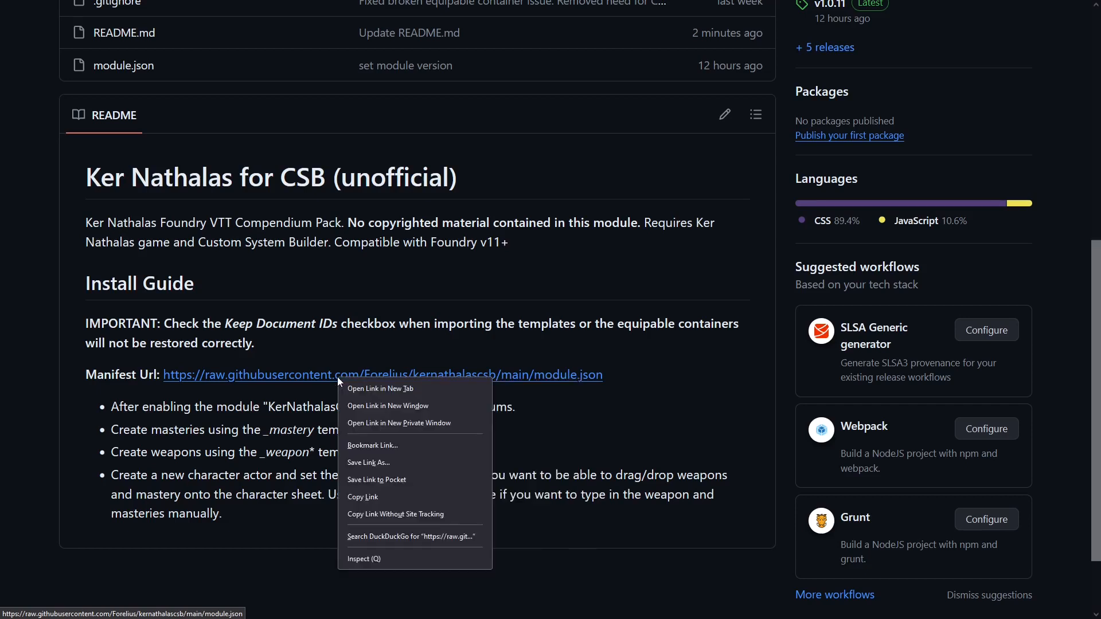
click(363, 493)
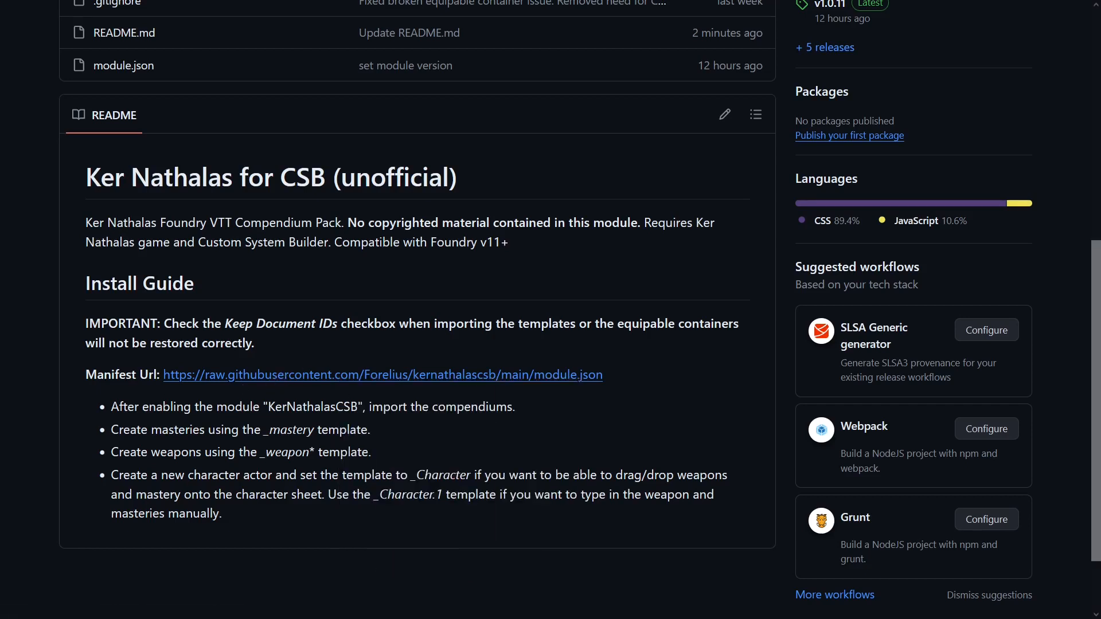
Switch to Foundry Virtual Tabletop, dismiss the module installer and check the Custom System Builder game system for updates
key(alt+Tab)
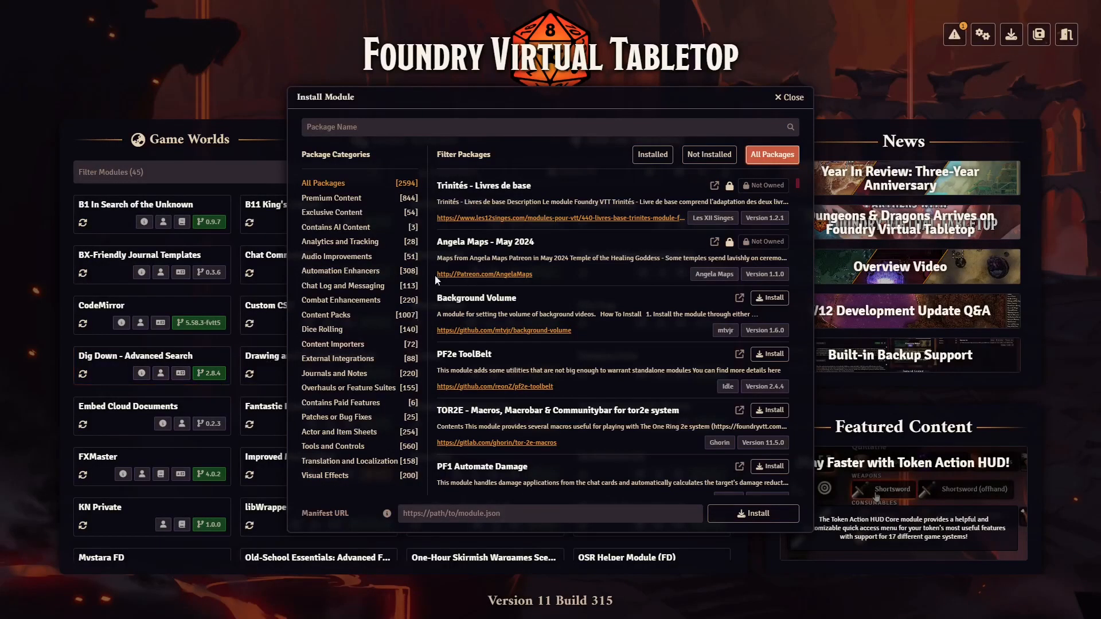
click(789, 98)
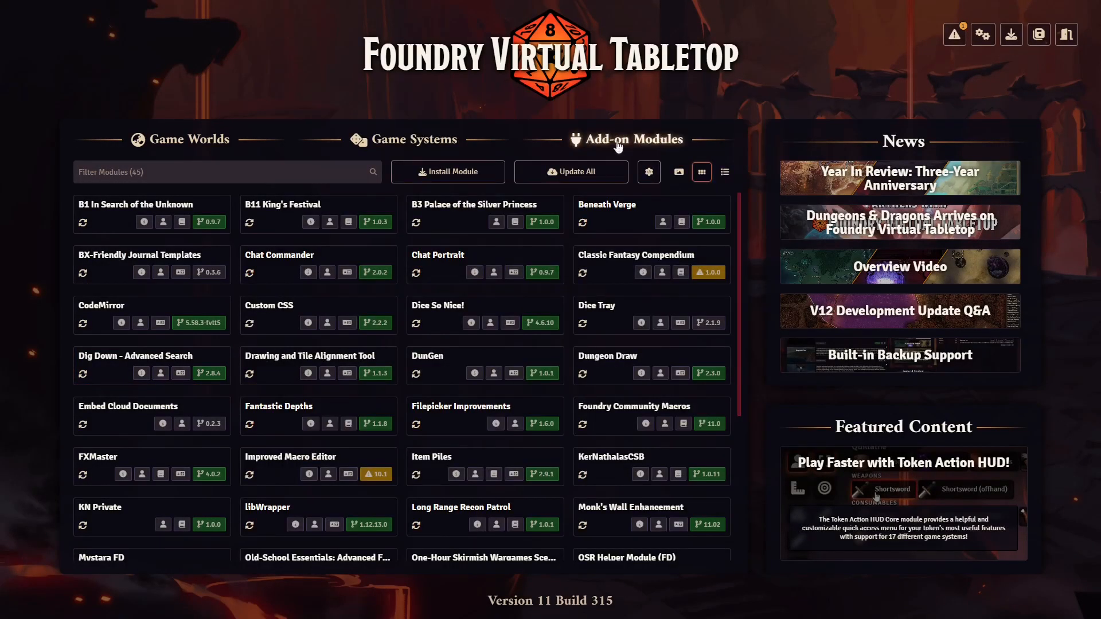
click(442, 146)
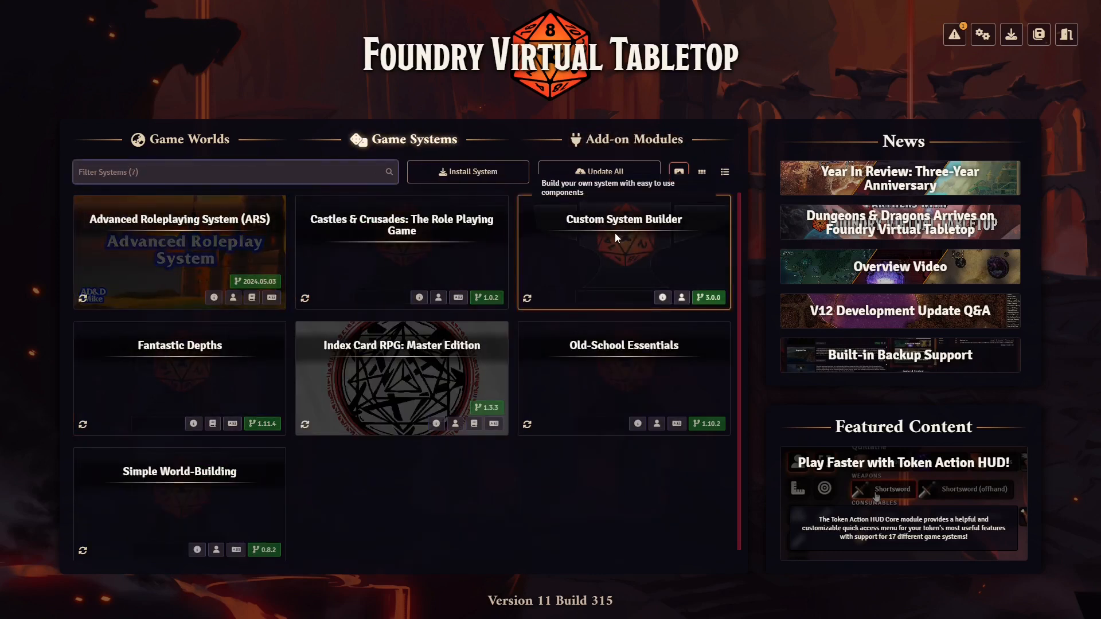
click(527, 299)
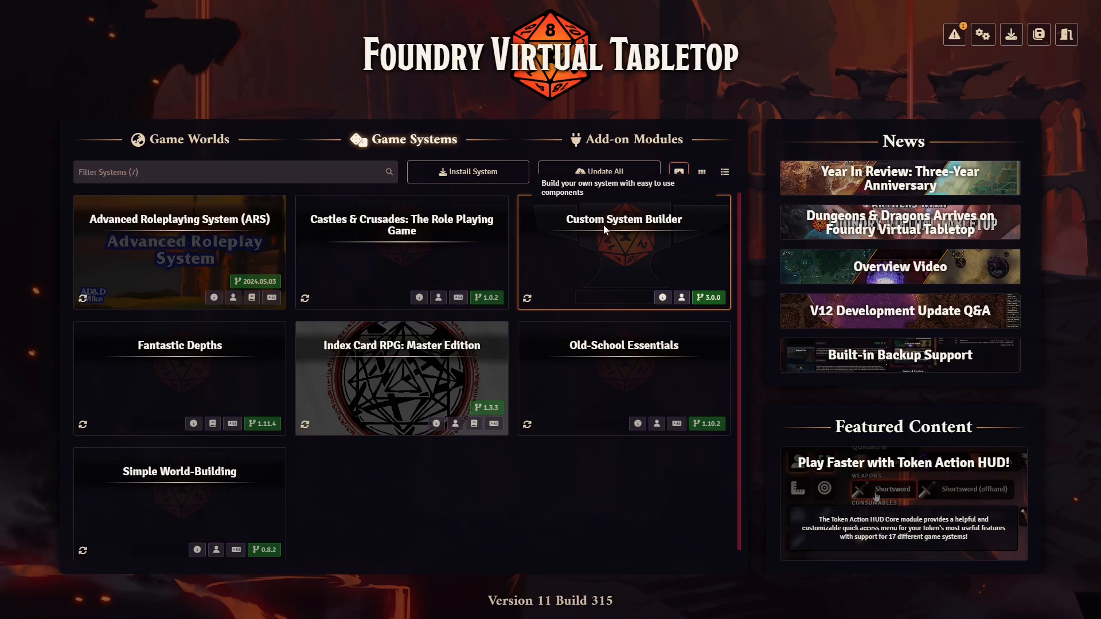
Install an add-on module using the copied kernathalascsb module.json manifest URL, and close the installer
click(621, 141)
scroll(515, 329, down, 3)
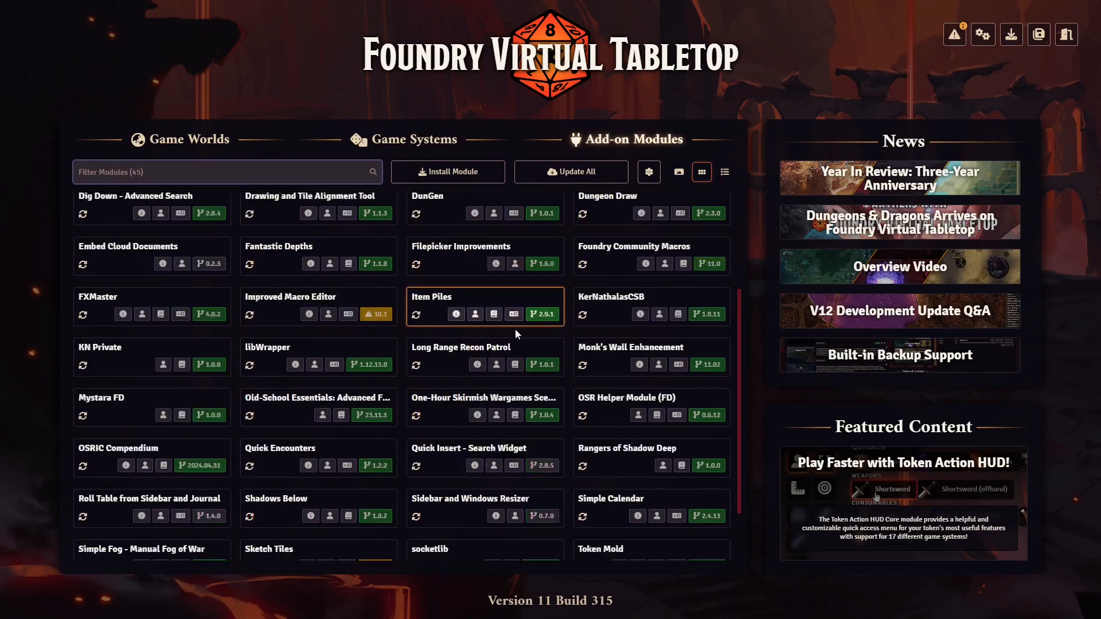
scroll(516, 329, down, 2)
scroll(515, 344, up, 5)
scroll(515, 353, down, 5)
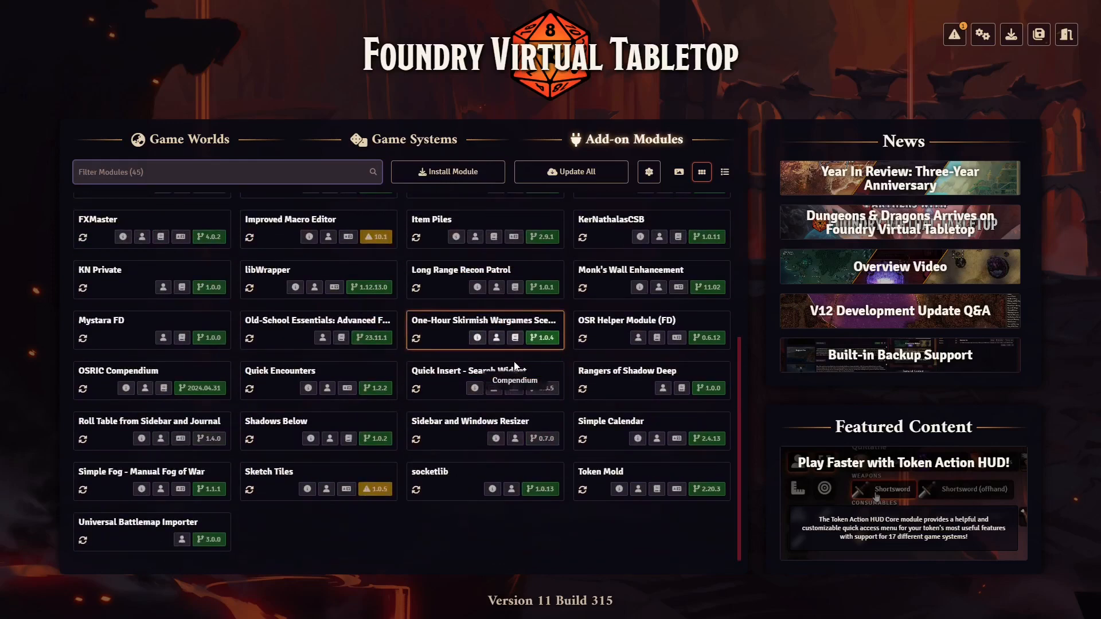
scroll(512, 349, up, 5)
scroll(511, 349, down, 5)
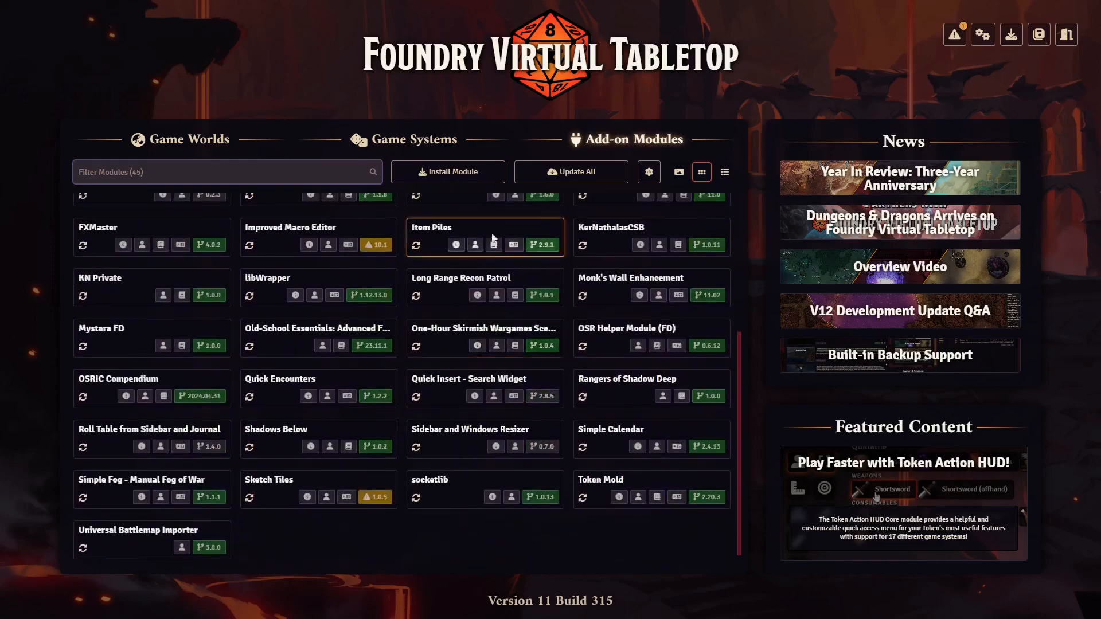
click(457, 178)
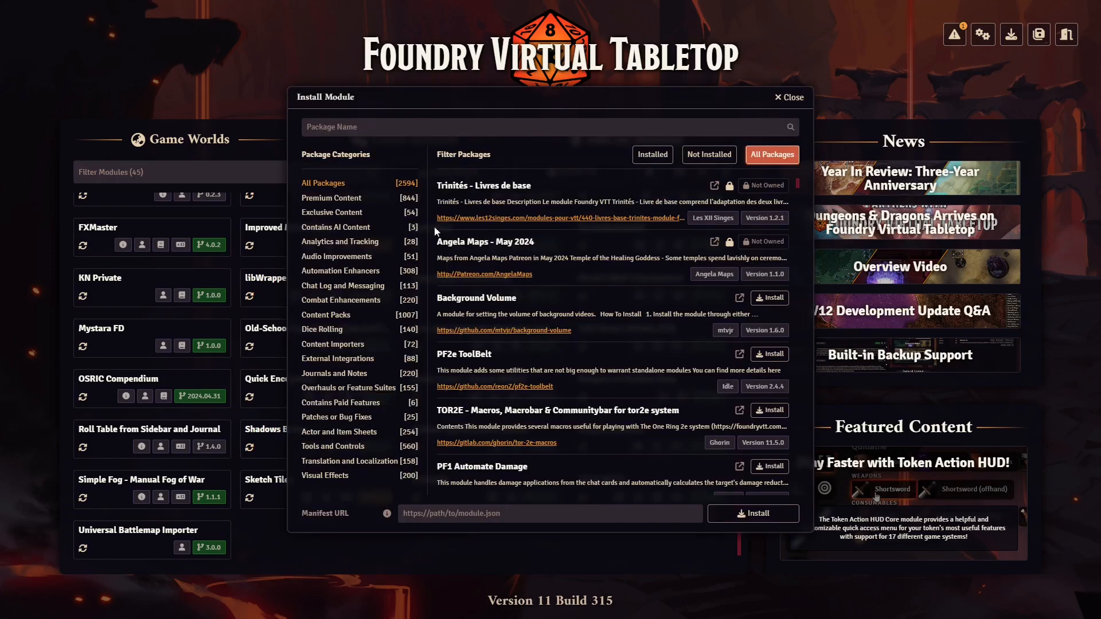
click(484, 514)
key(ctrl+v)
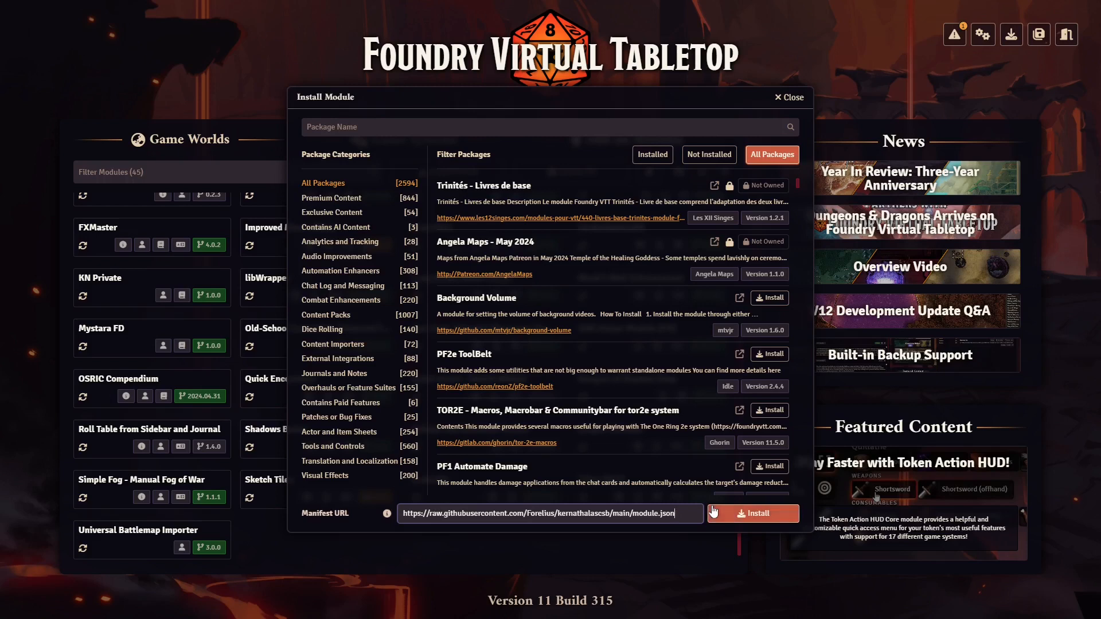
click(729, 516)
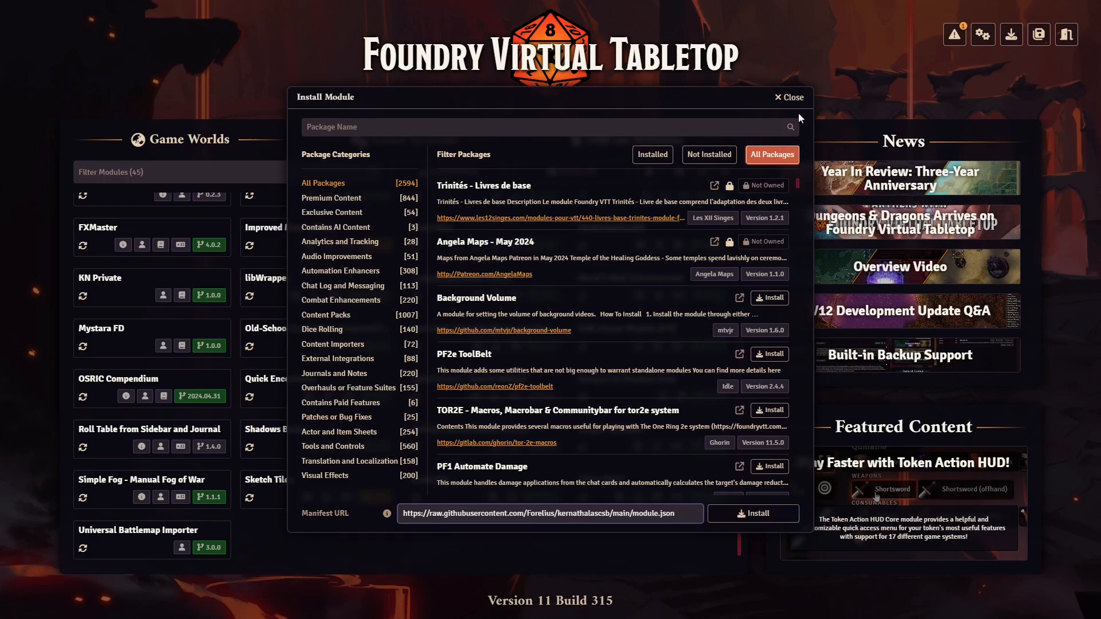
click(781, 100)
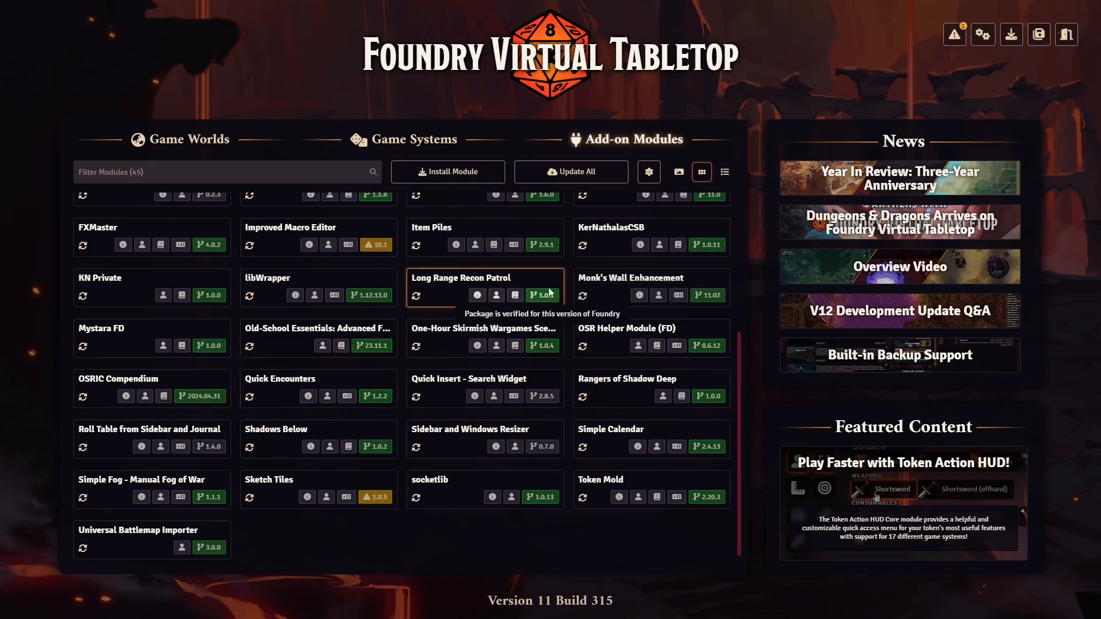
Check the installed KerNathalasCSB add-on module for updates
scroll(610, 242, up, 1)
scroll(610, 251, up, 2)
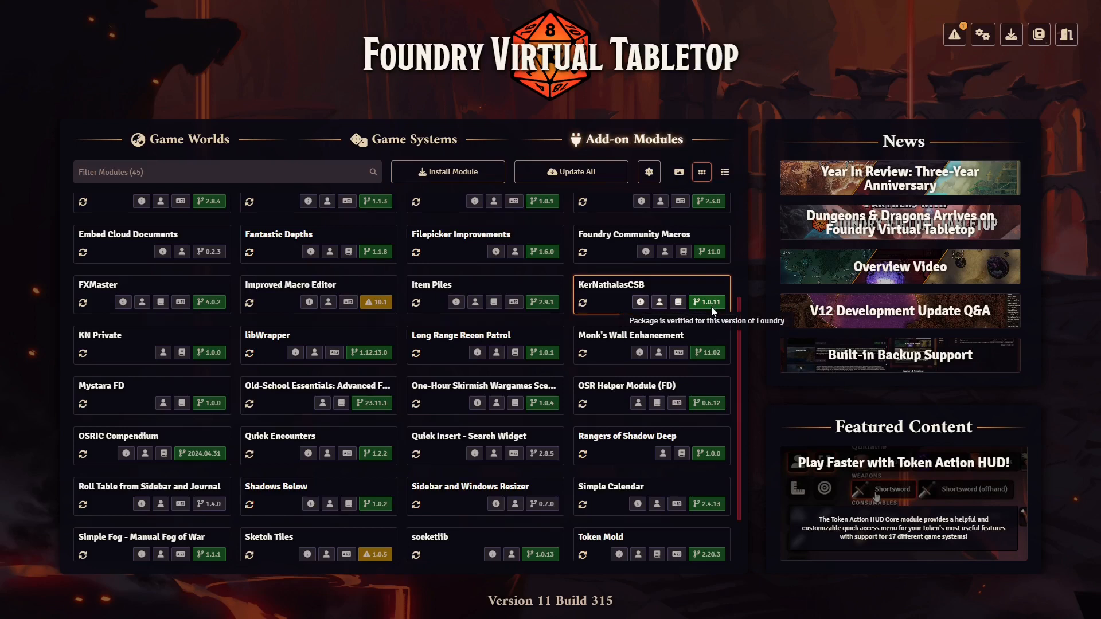
click(584, 304)
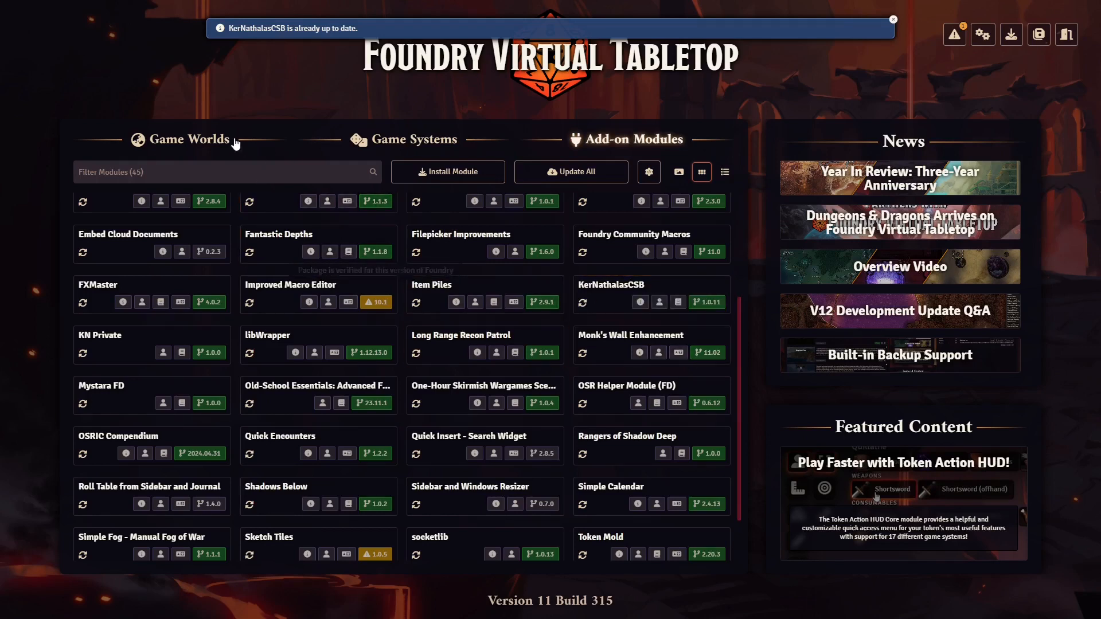
Create a game world titled "Ker Nathalas Video" that uses the Custom System Builder game system
click(213, 140)
mouse_move(272, 225)
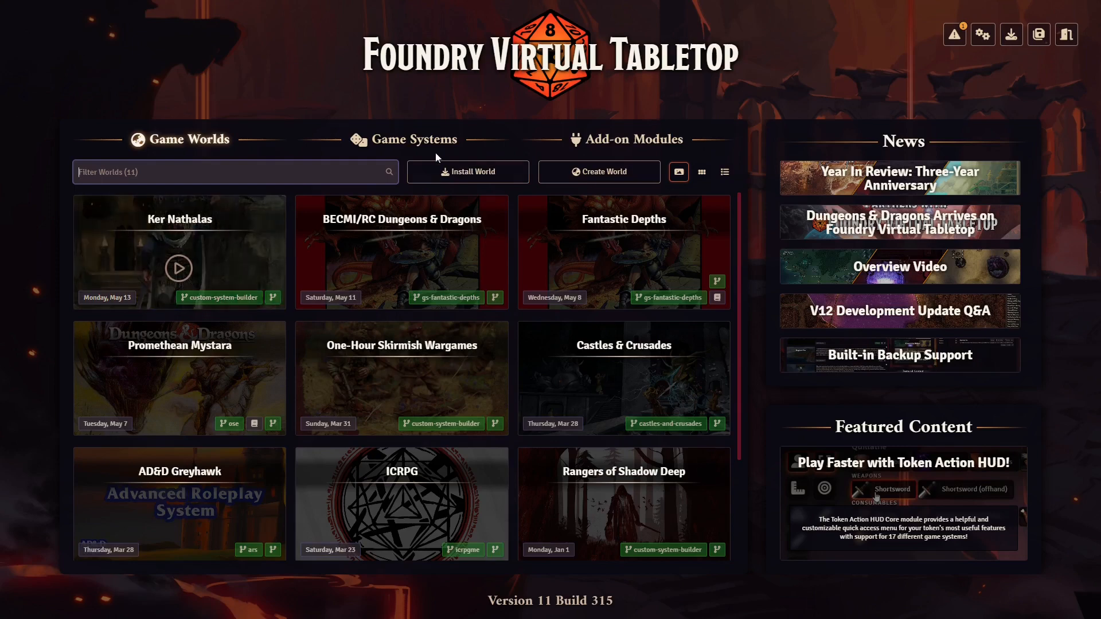
click(583, 177)
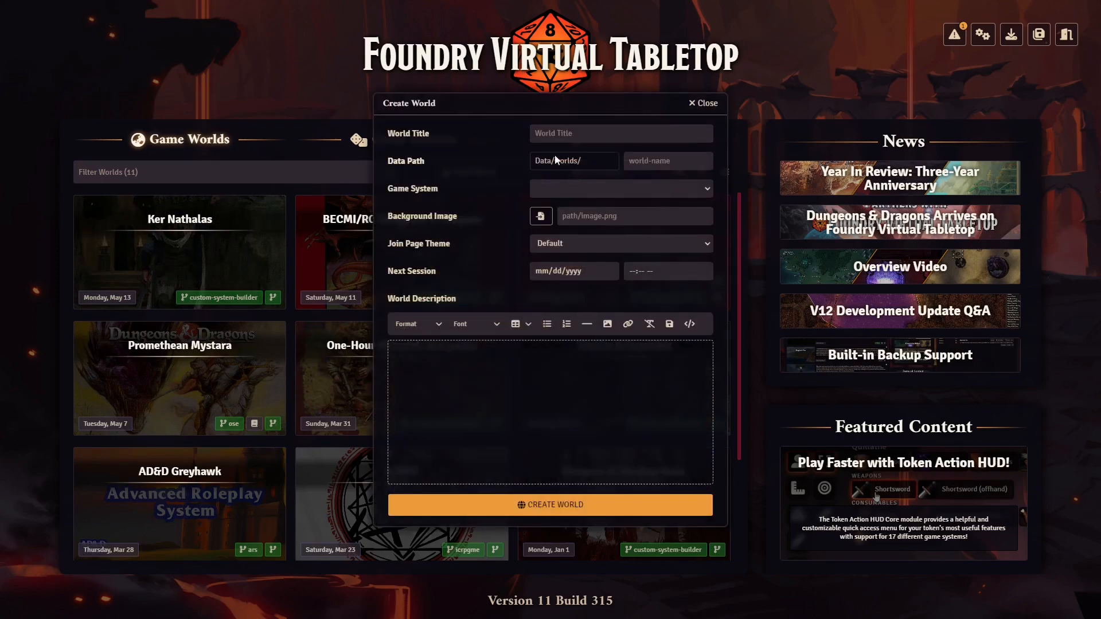
click(586, 135)
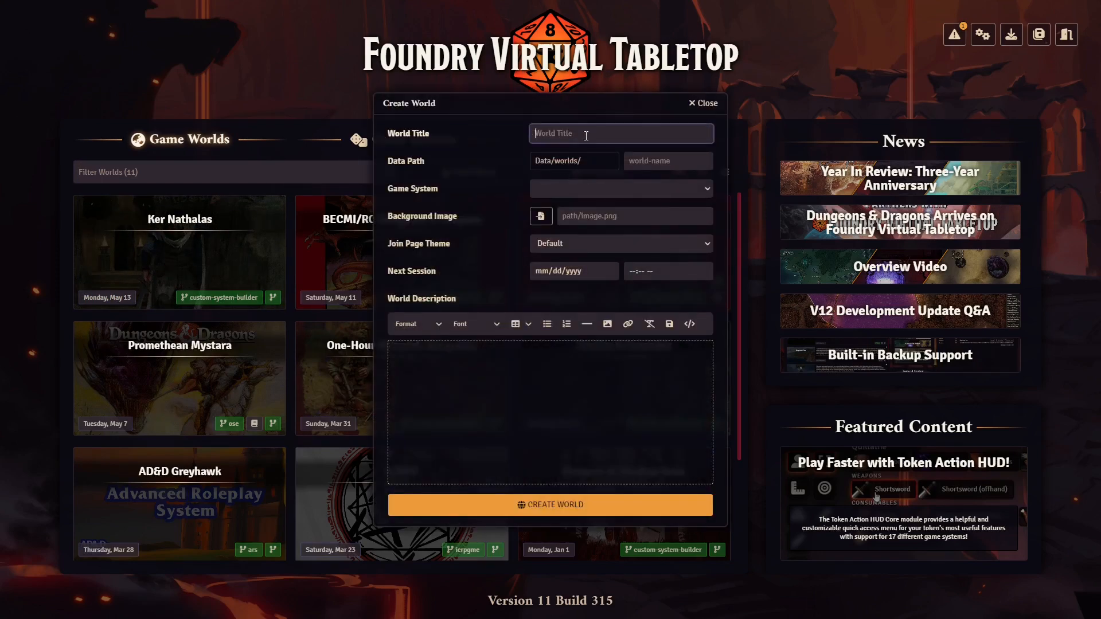
text(Ker Nathalas VIdeo)
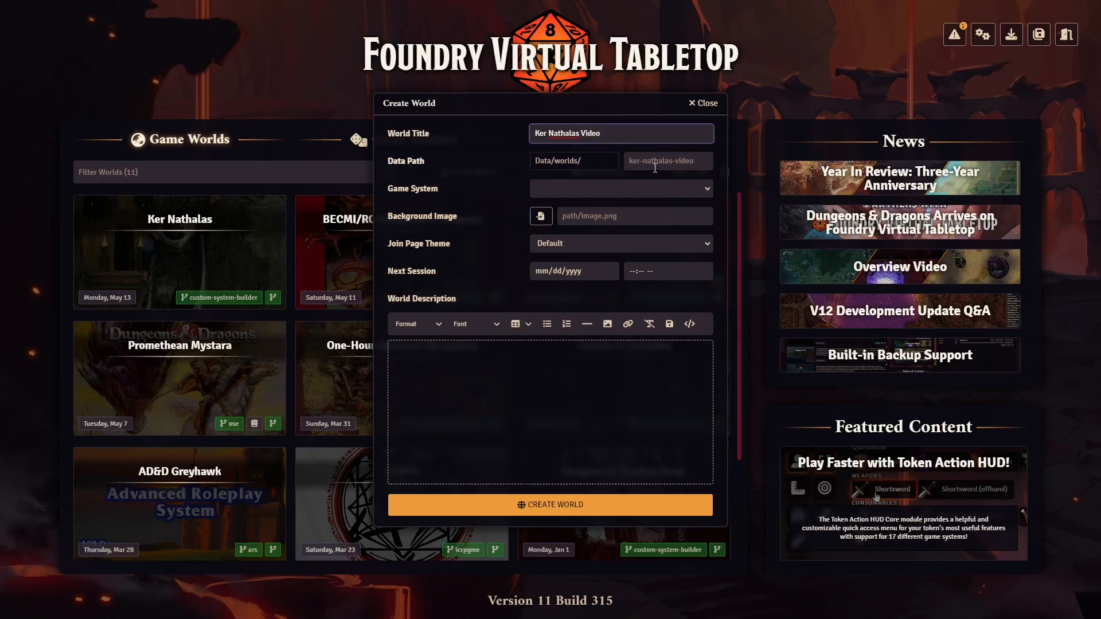
click(556, 190)
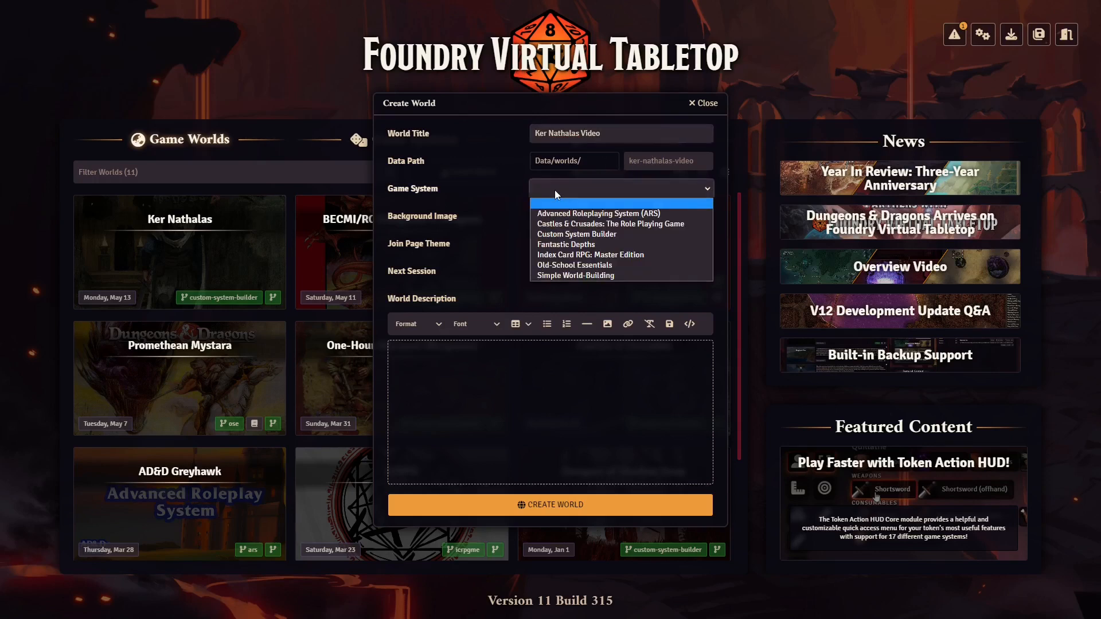
click(558, 237)
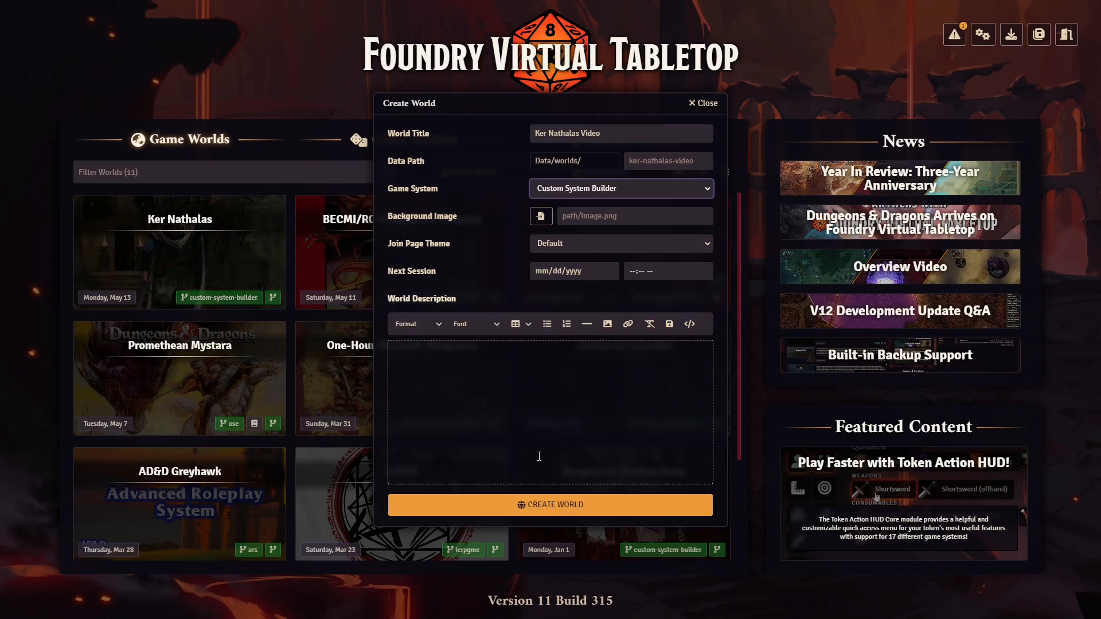
click(549, 508)
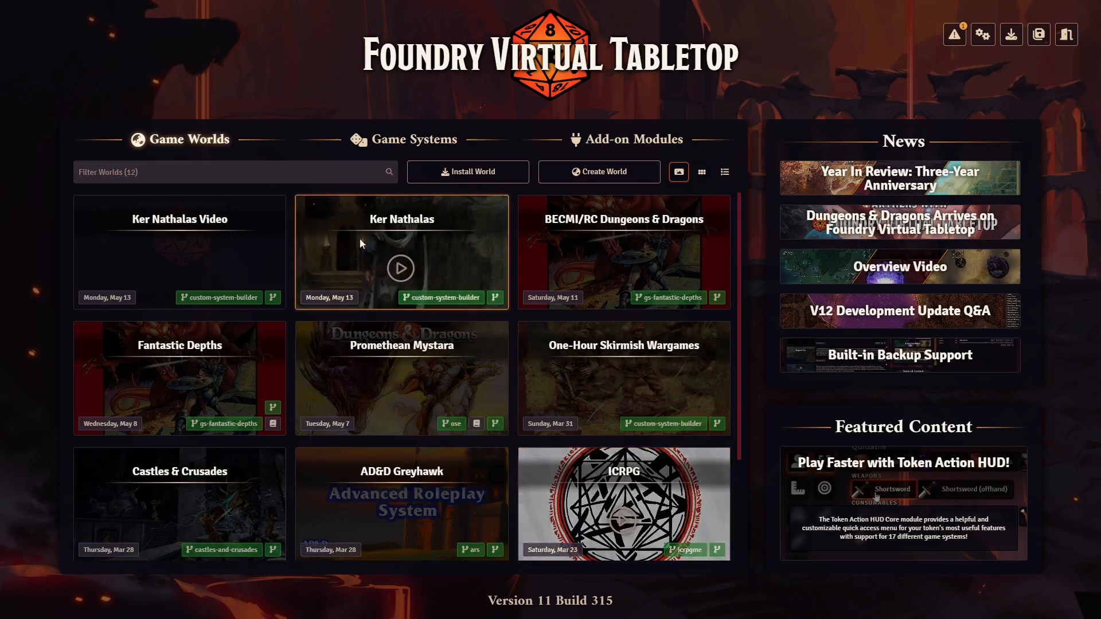
Launch the Ker Nathalas Video world and enable the KerNathalasCSB module in its module management
click(180, 264)
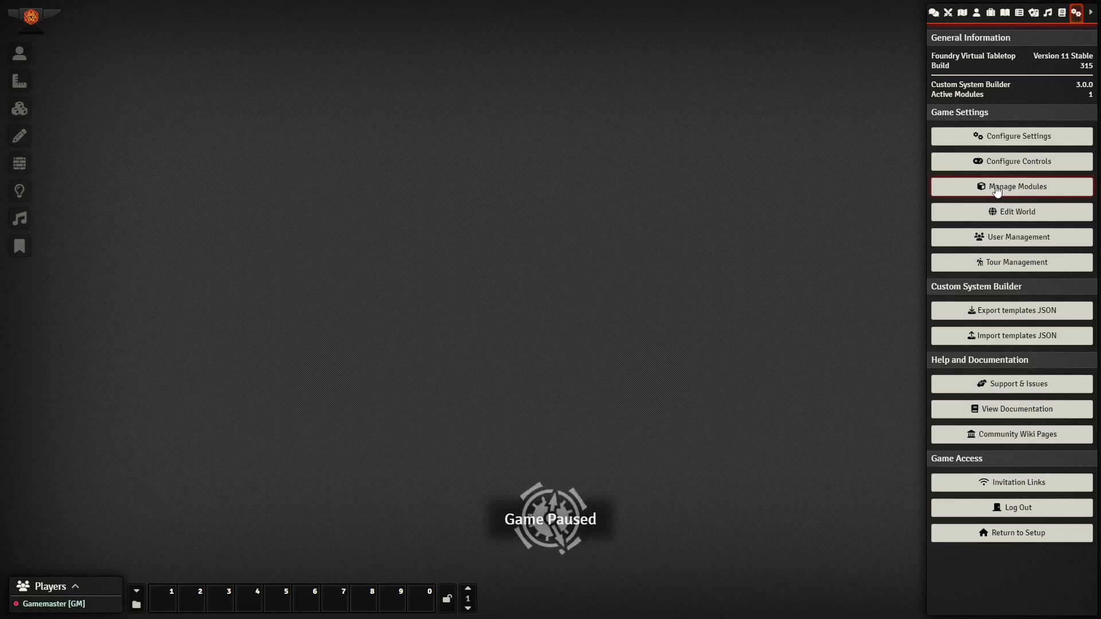
click(997, 188)
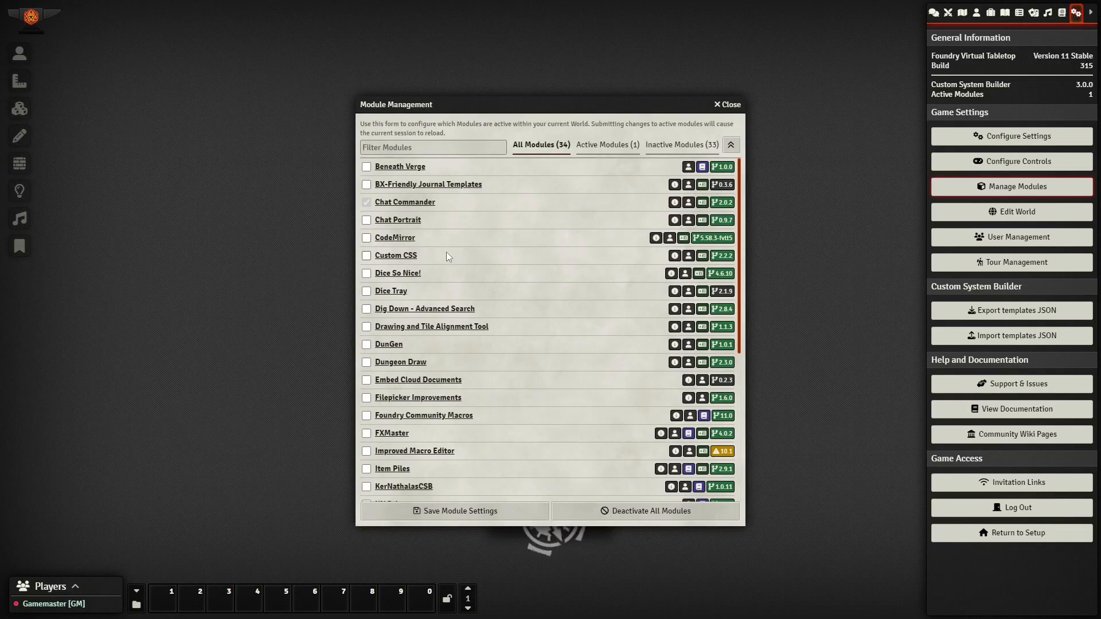
scroll(446, 255, down, 5)
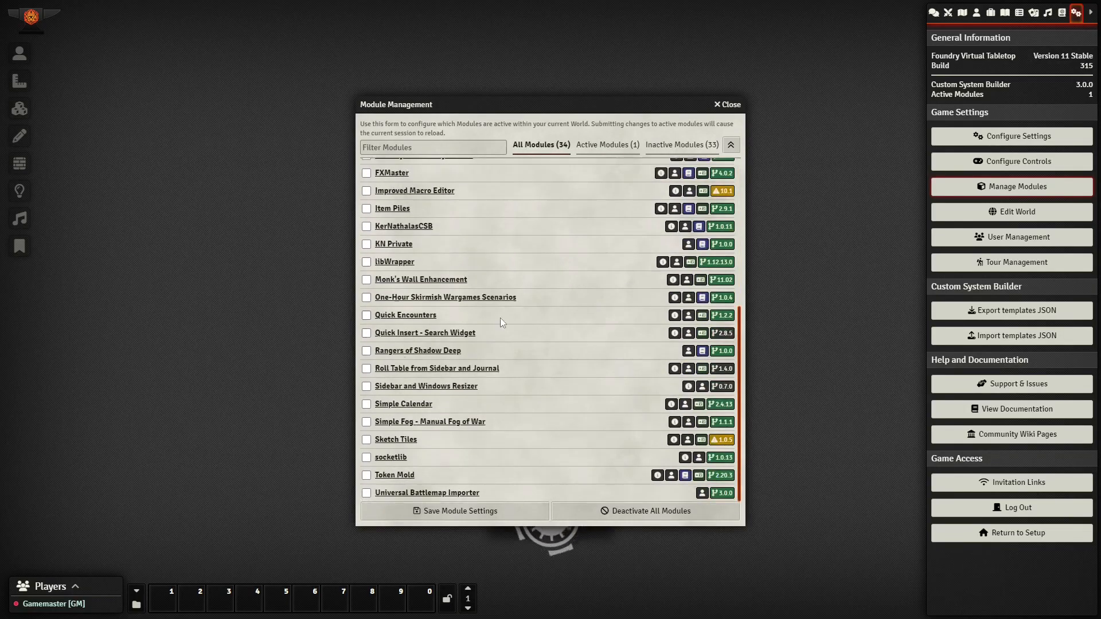
scroll(500, 317, up, 5)
scroll(470, 376, down, 3)
scroll(469, 376, down, 2)
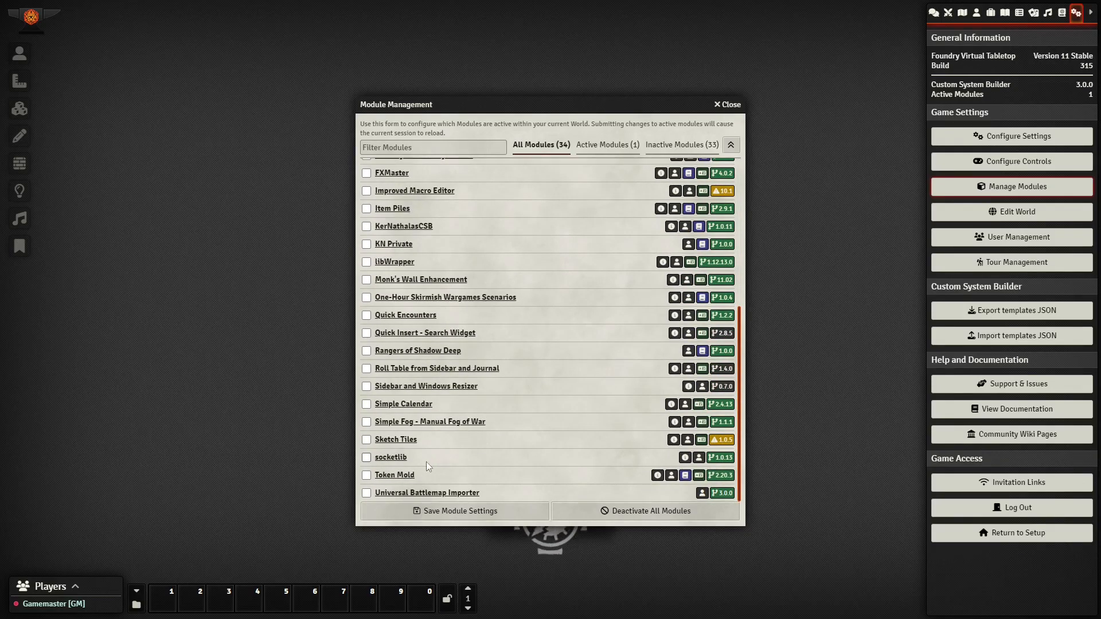
scroll(425, 462, up, 3)
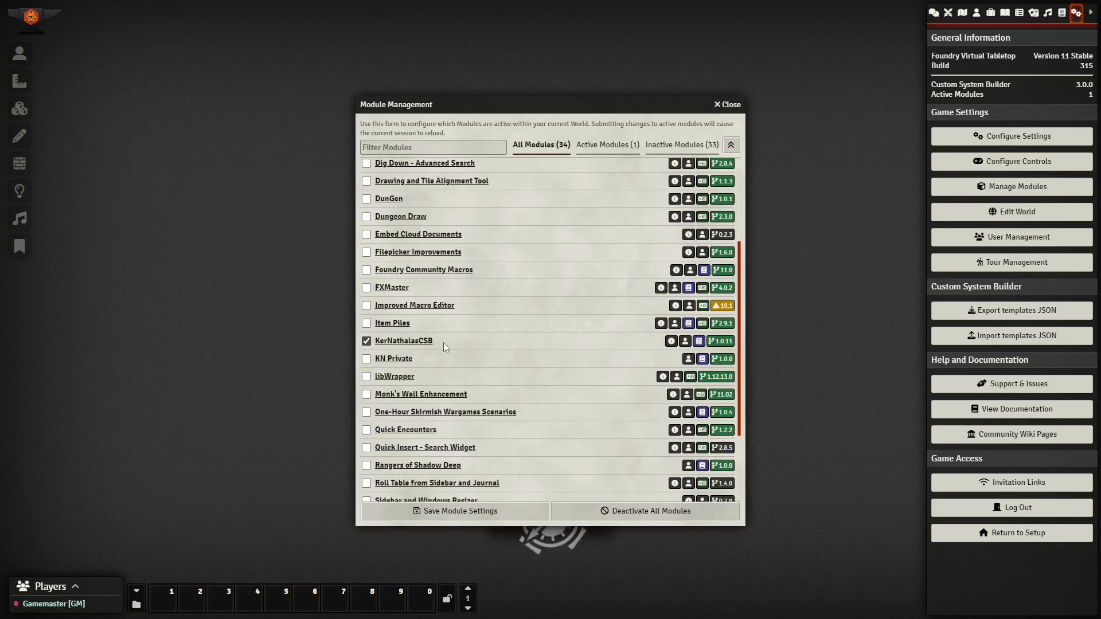
Enable the Dice So Nice!, Dice Tray and Dungeon Draw modules for the world
scroll(524, 365, up, 3)
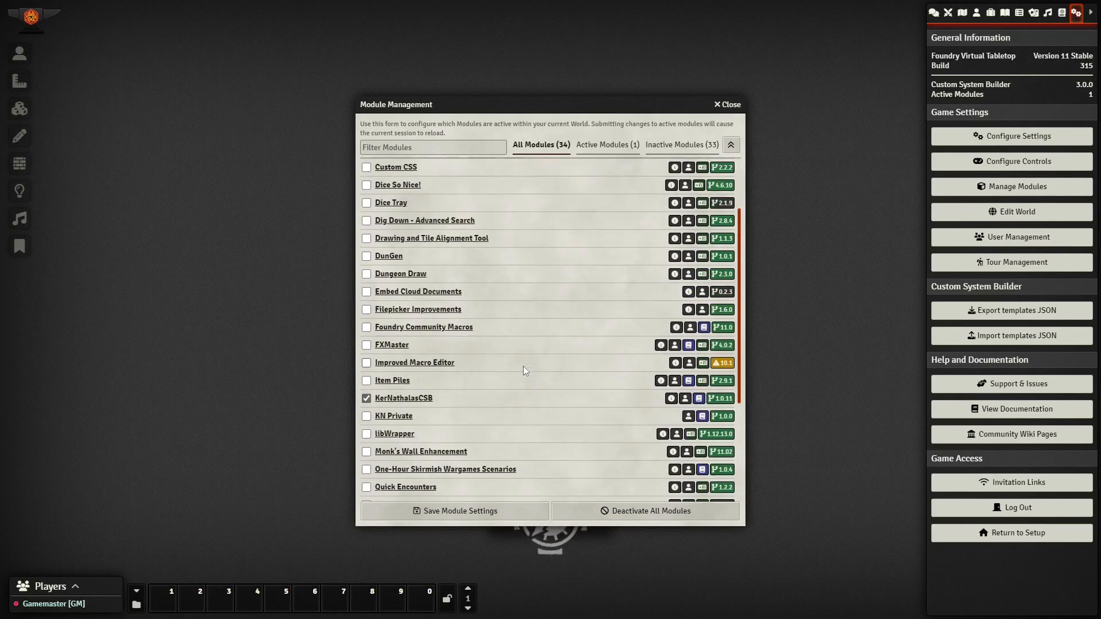
scroll(523, 366, up, 1)
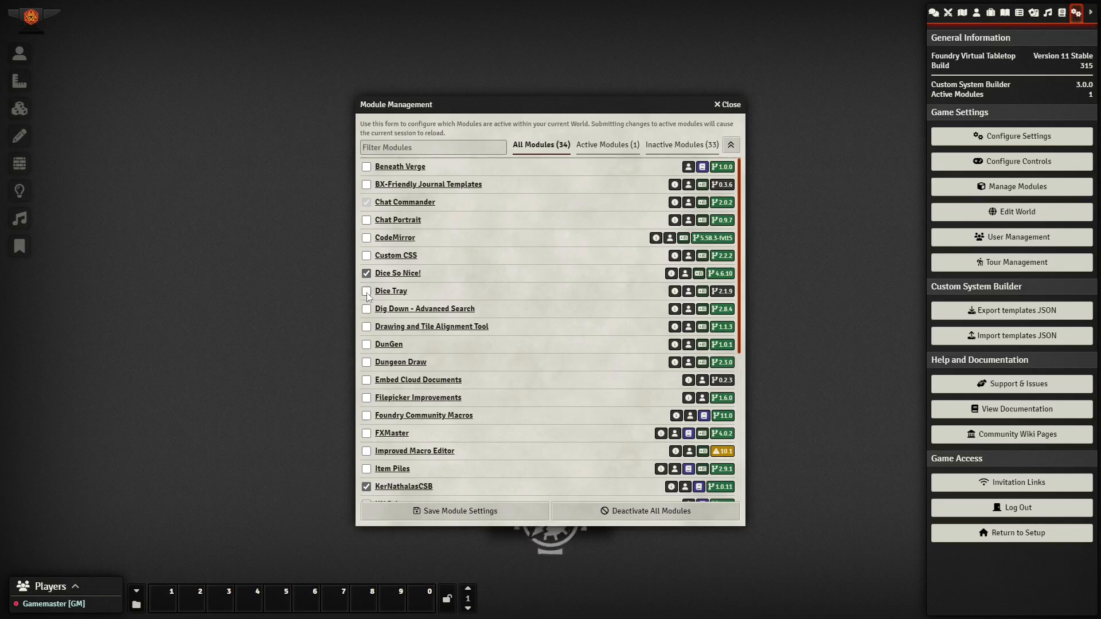
click(366, 292)
scroll(482, 341, down, 1)
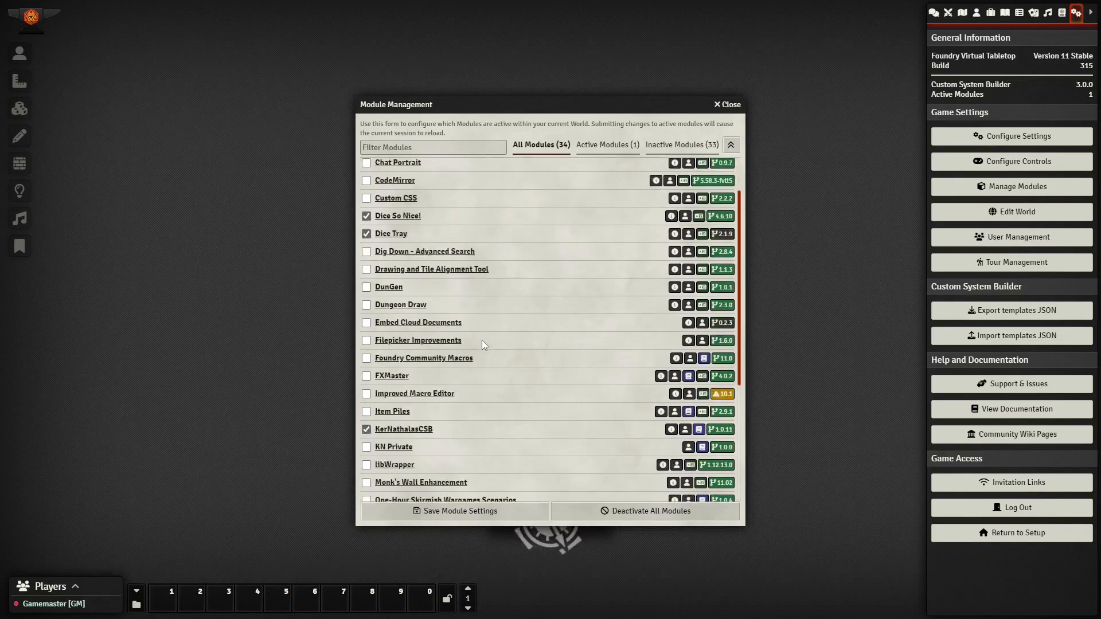
click(367, 305)
Enable Monk's Wall Enhancement, Sidebar and Windows Resizer with its libWrapper dependency, and Roll Table from Sidebar and Journal; save the module settings and reload
scroll(498, 340, down, 2)
scroll(498, 338, down, 2)
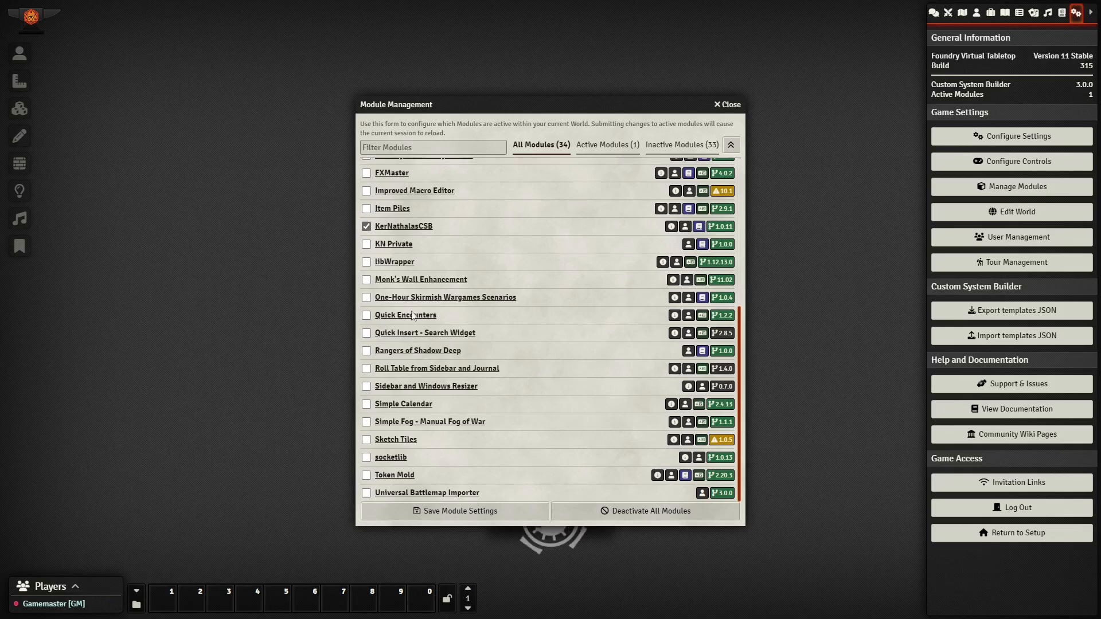
click(366, 280)
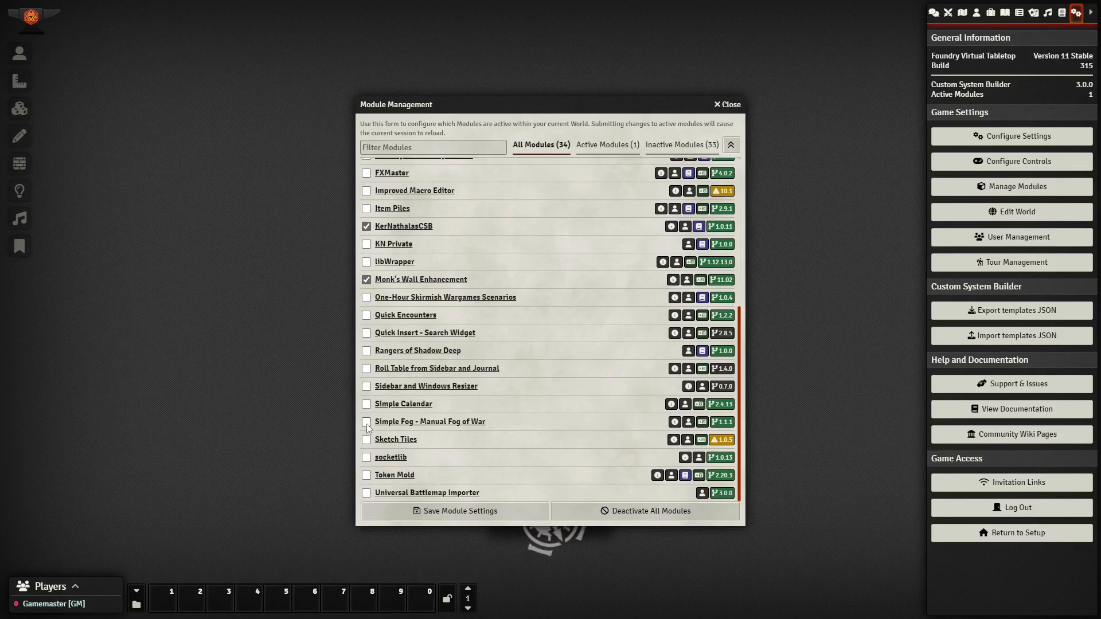
click(367, 388)
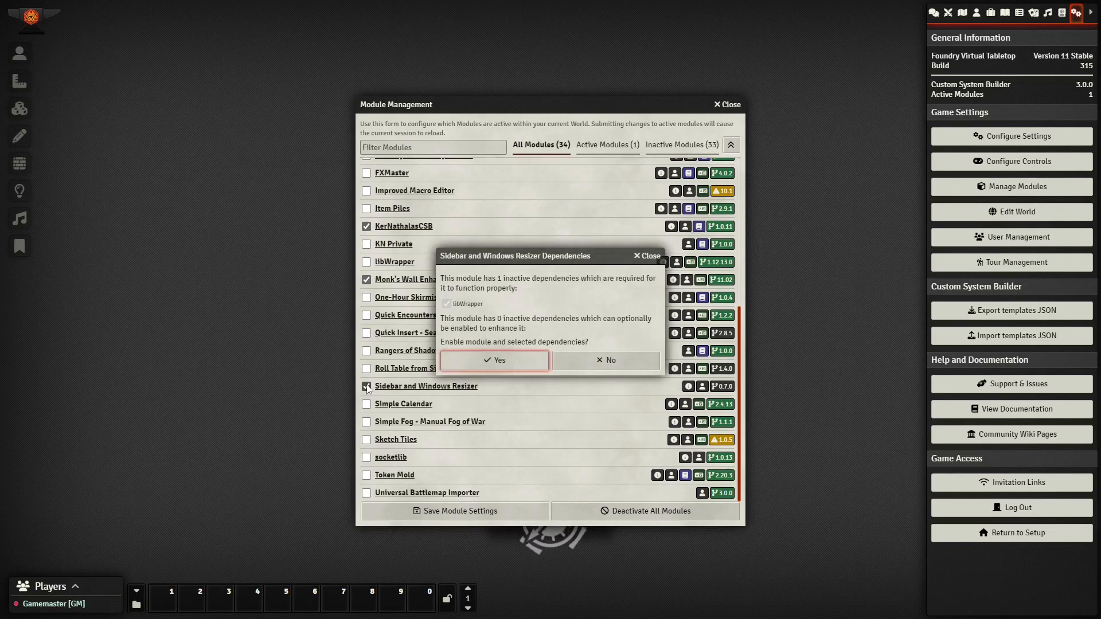
click(482, 359)
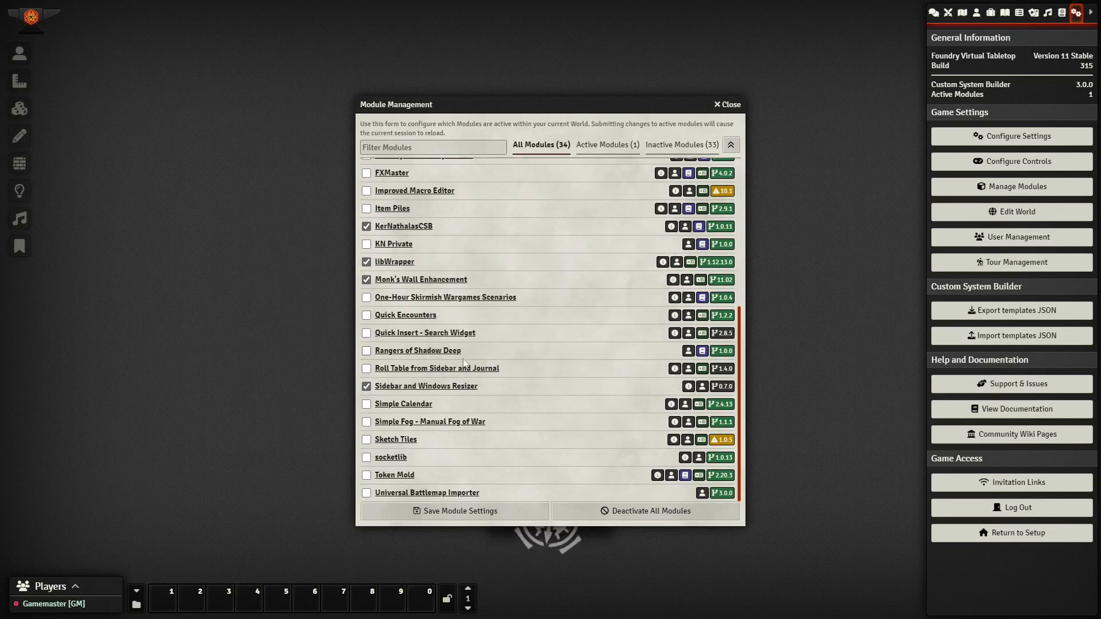
click(366, 369)
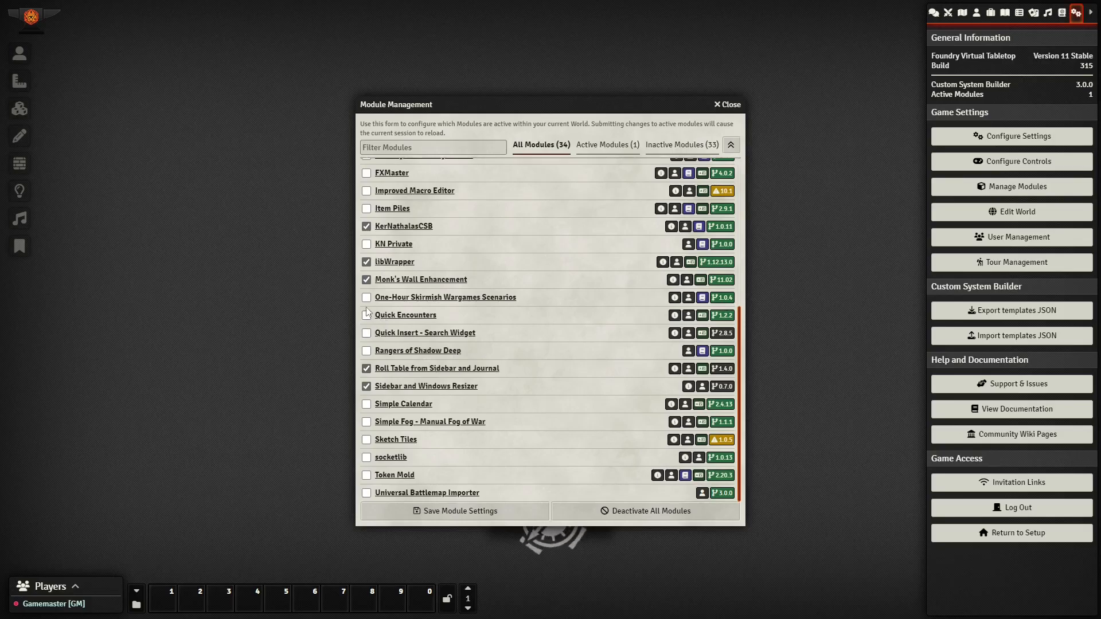
click(462, 510)
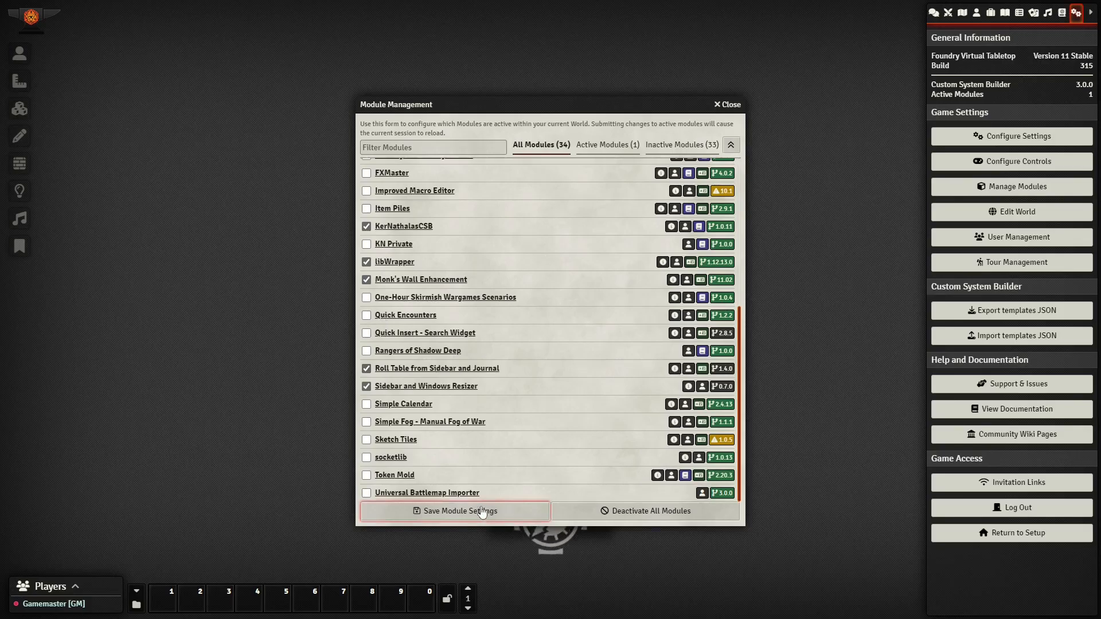
click(475, 331)
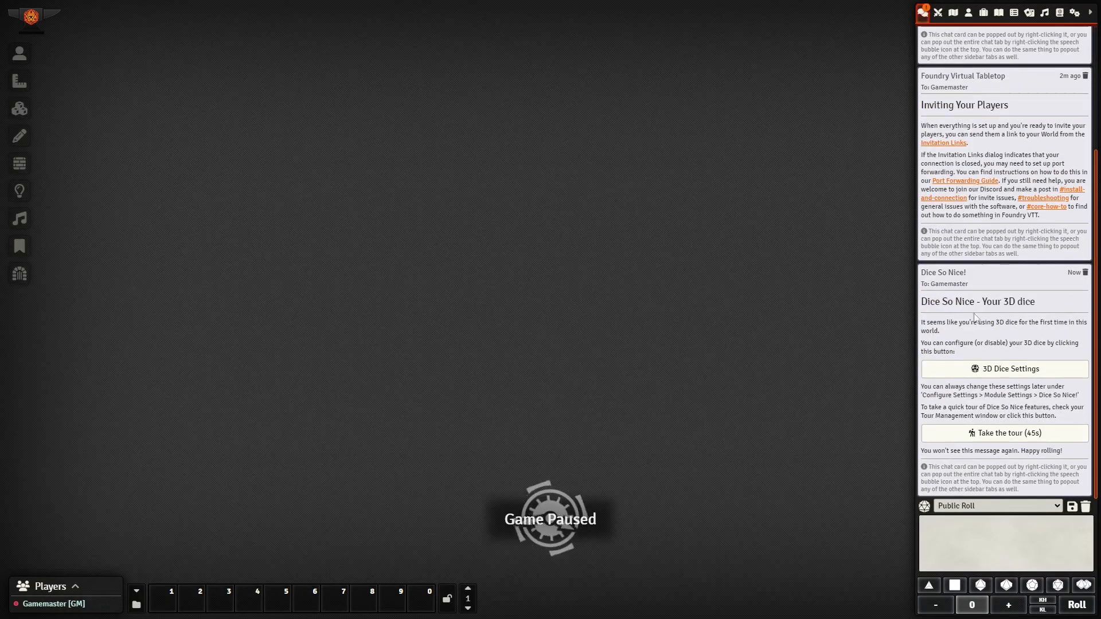
View and close the 3D Dice Settings, and delete the introductory messages from the chat log
click(1010, 370)
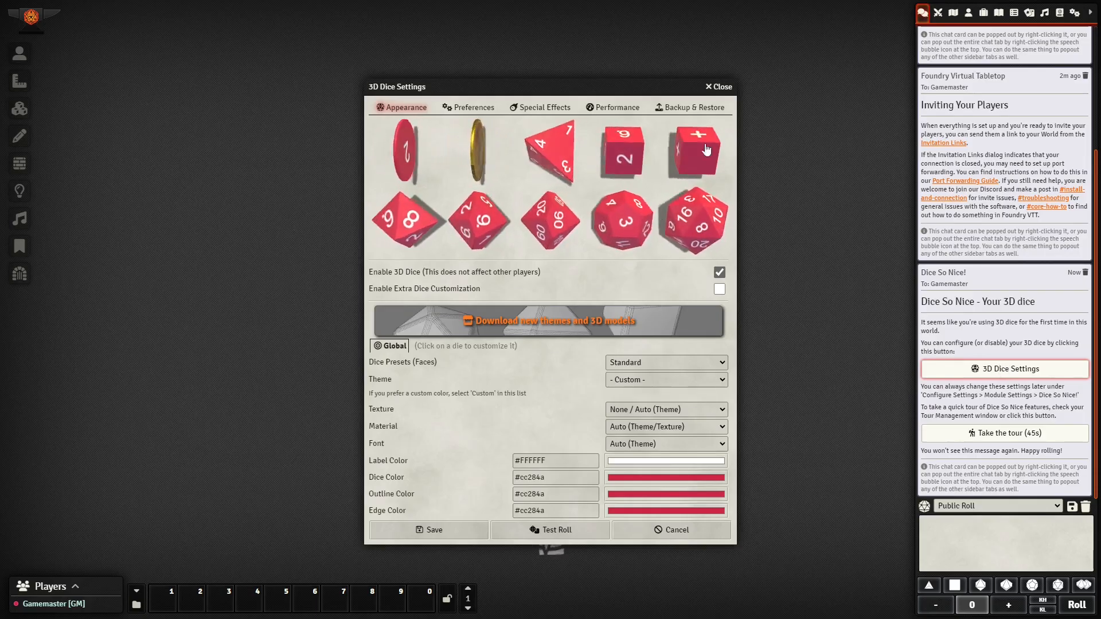
click(719, 87)
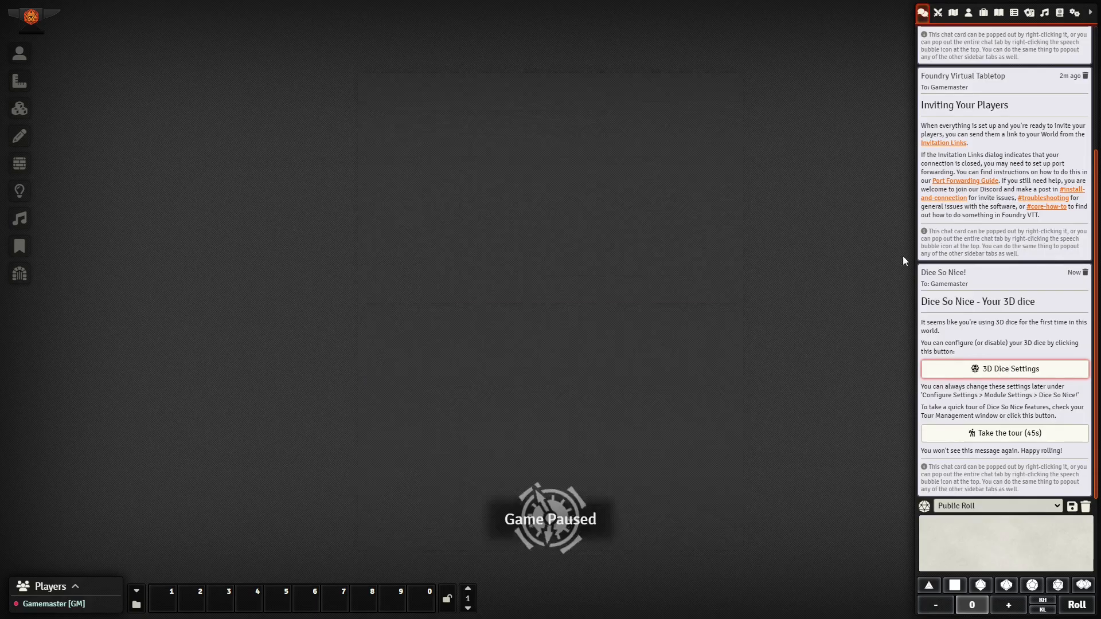
click(1086, 273)
click(1088, 230)
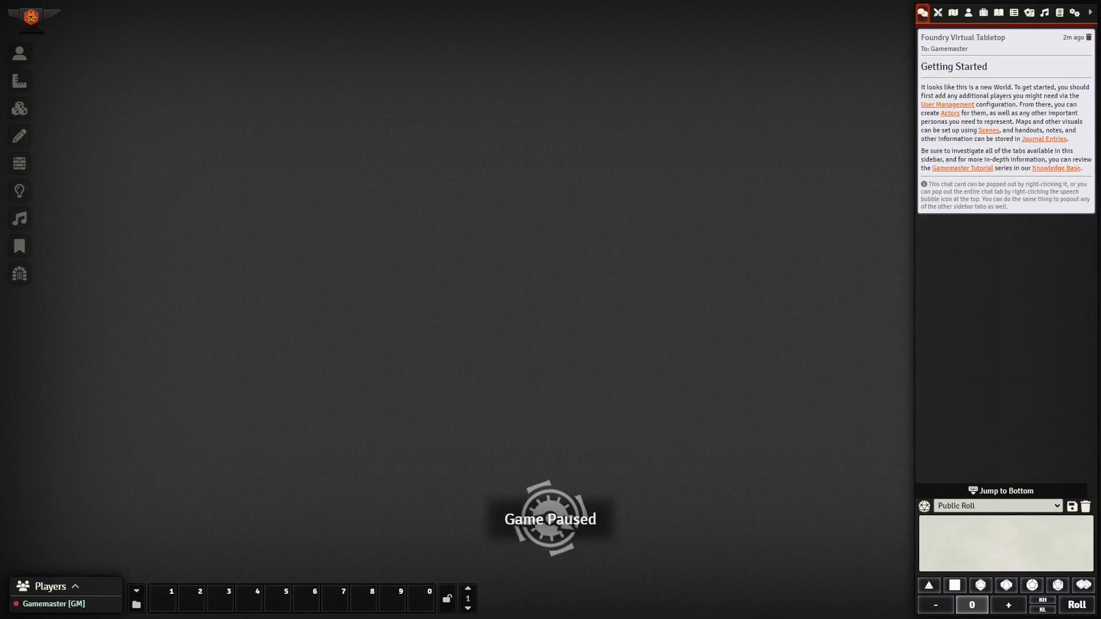
click(1088, 37)
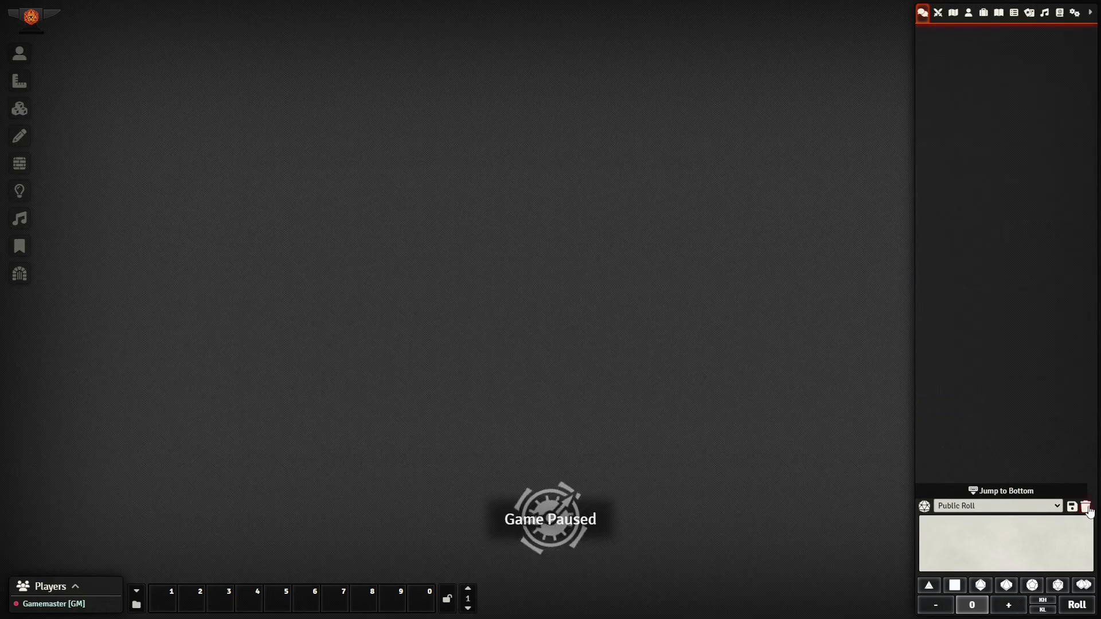
Import all content of the KN Macros compendium into a new KN Macros folder, keeping document IDs
click(1060, 13)
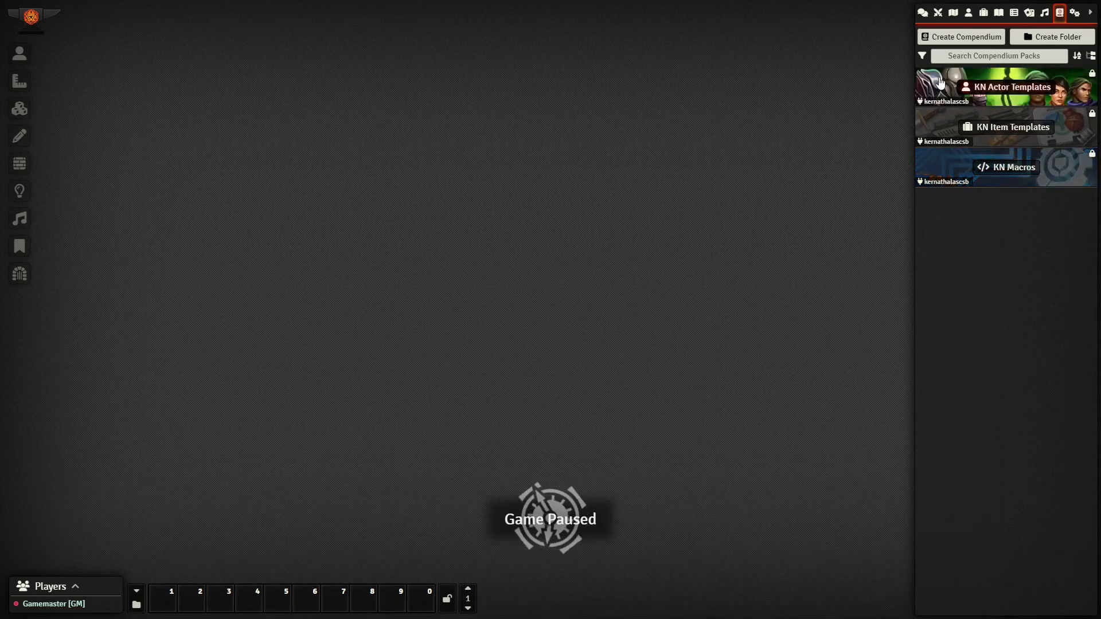
right_click(942, 168)
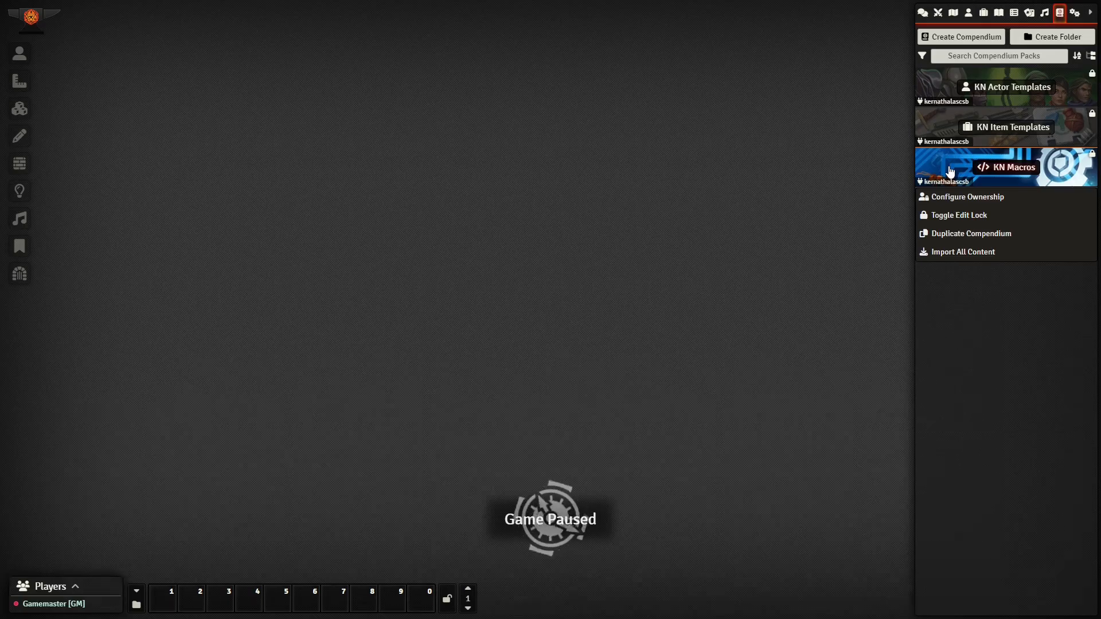
click(955, 253)
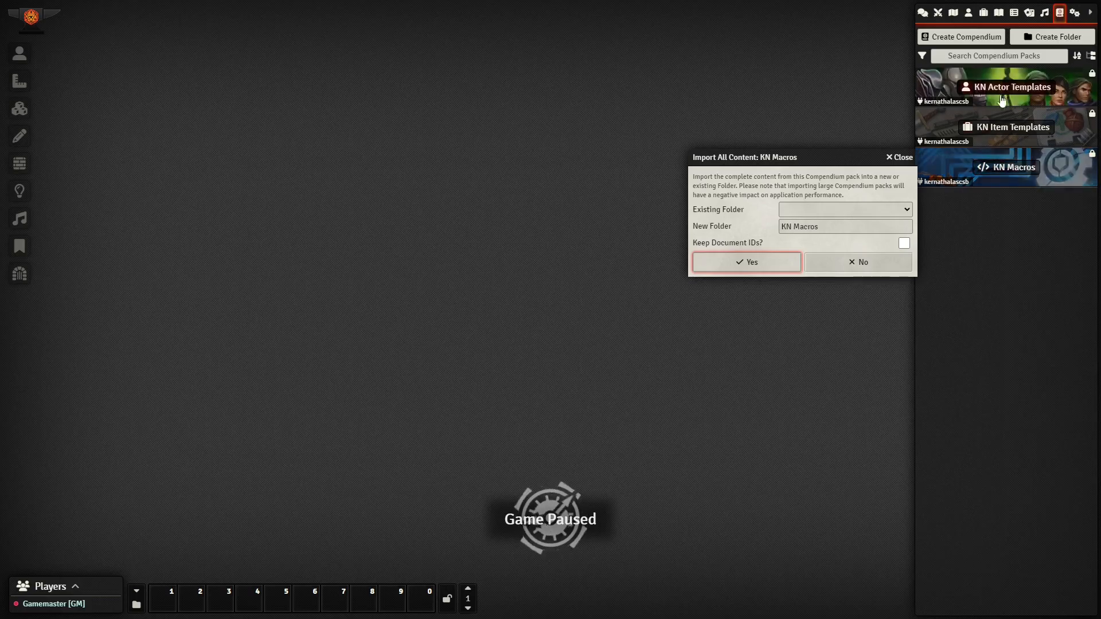
click(905, 245)
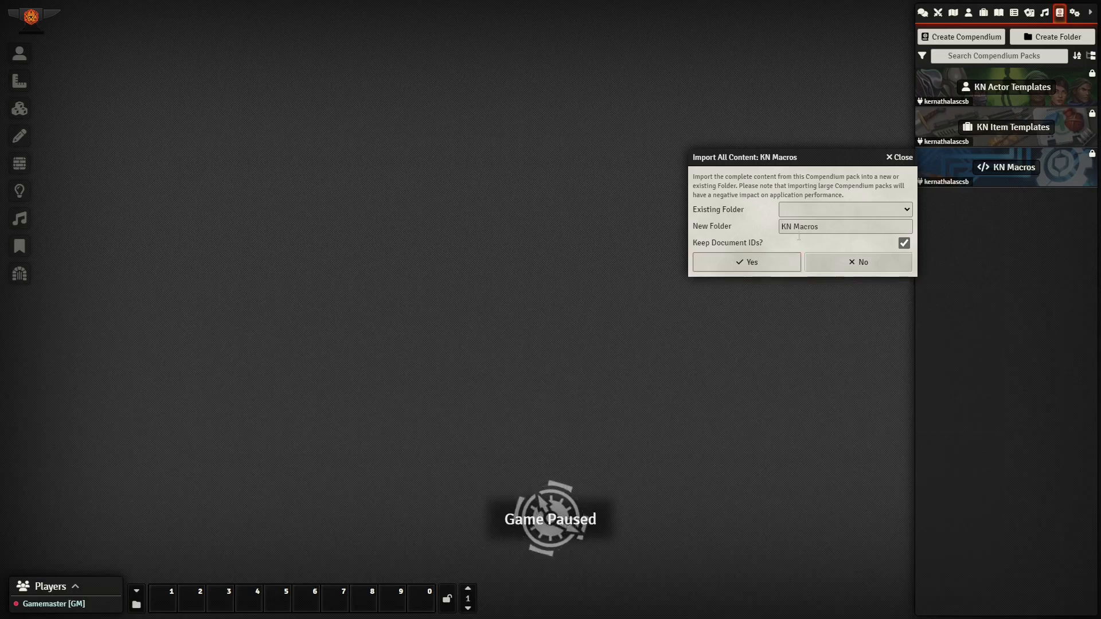
click(758, 261)
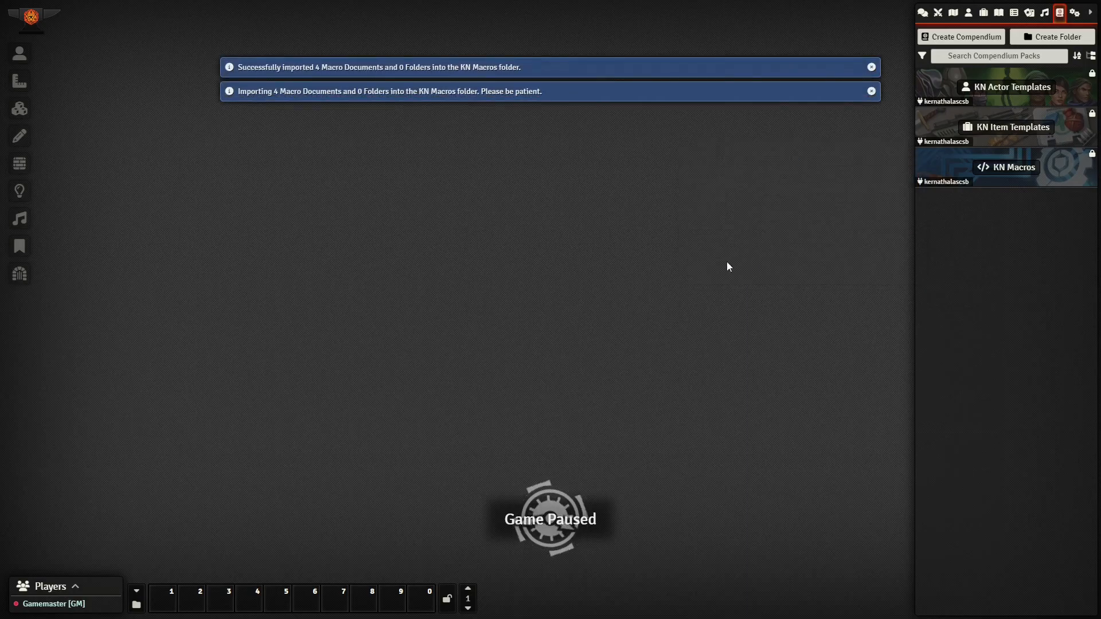
Examine the KN Macros folder in the macros directory, and check the world's actors and items directories
click(137, 605)
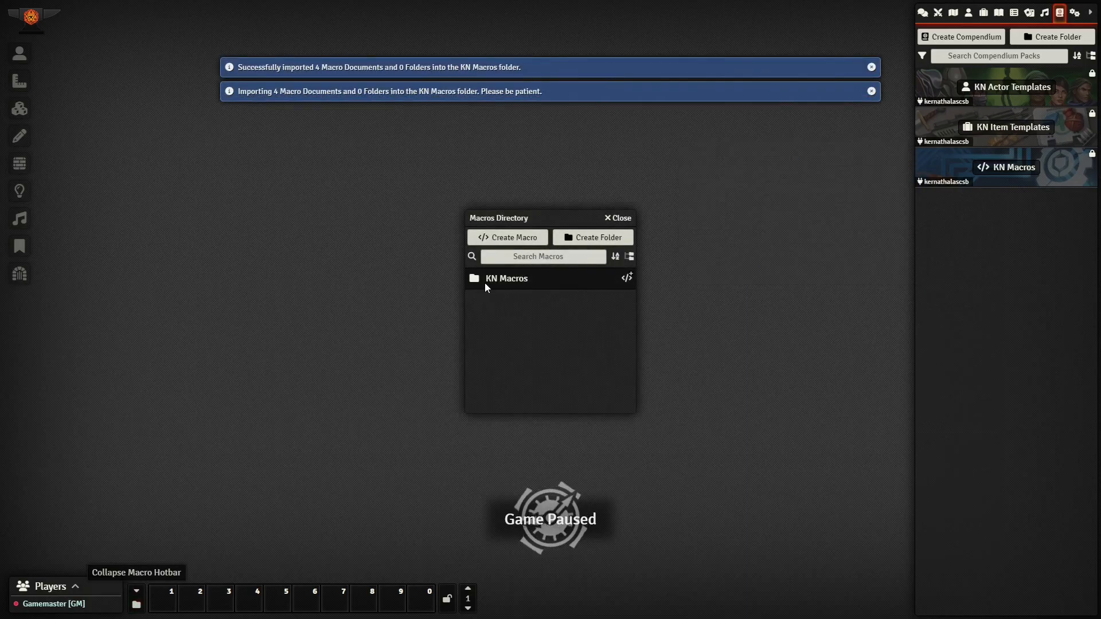
click(485, 285)
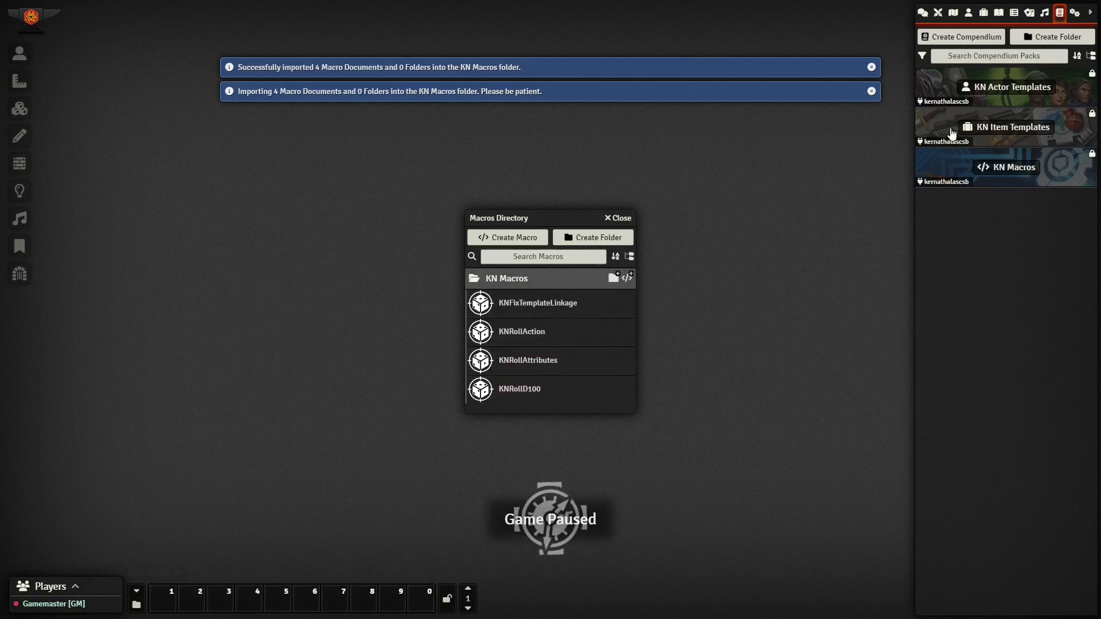
right_click(941, 131)
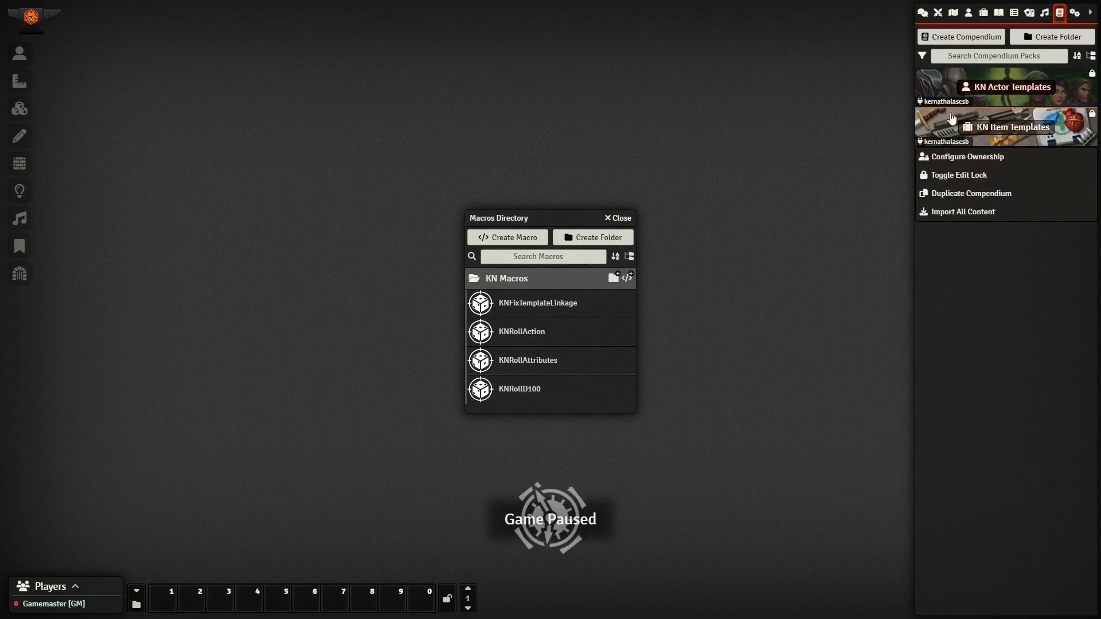
click(970, 15)
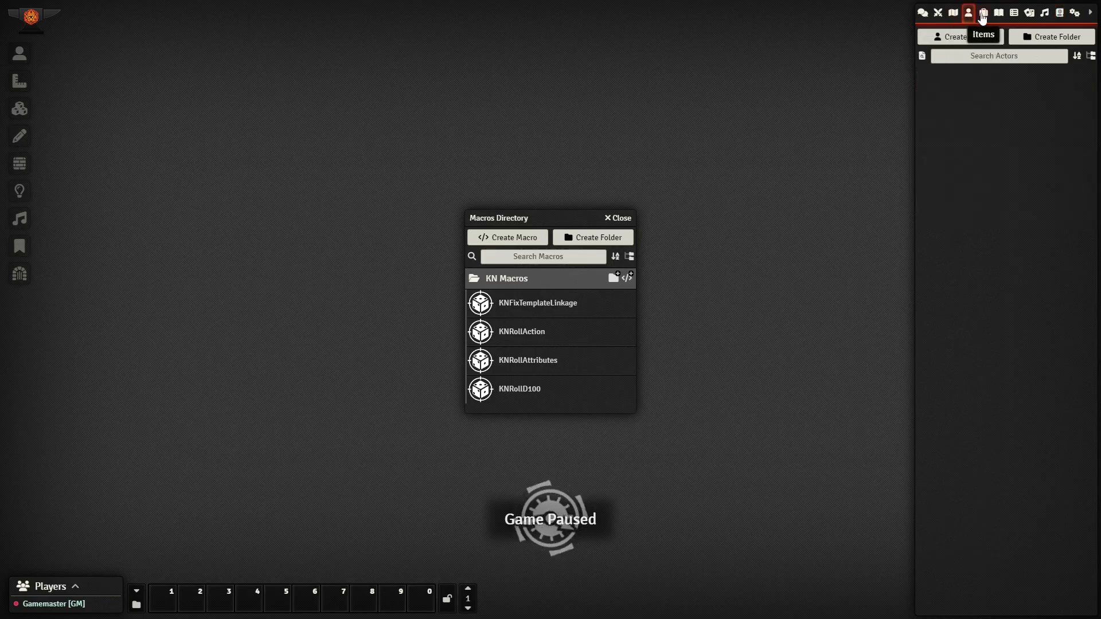
click(984, 19)
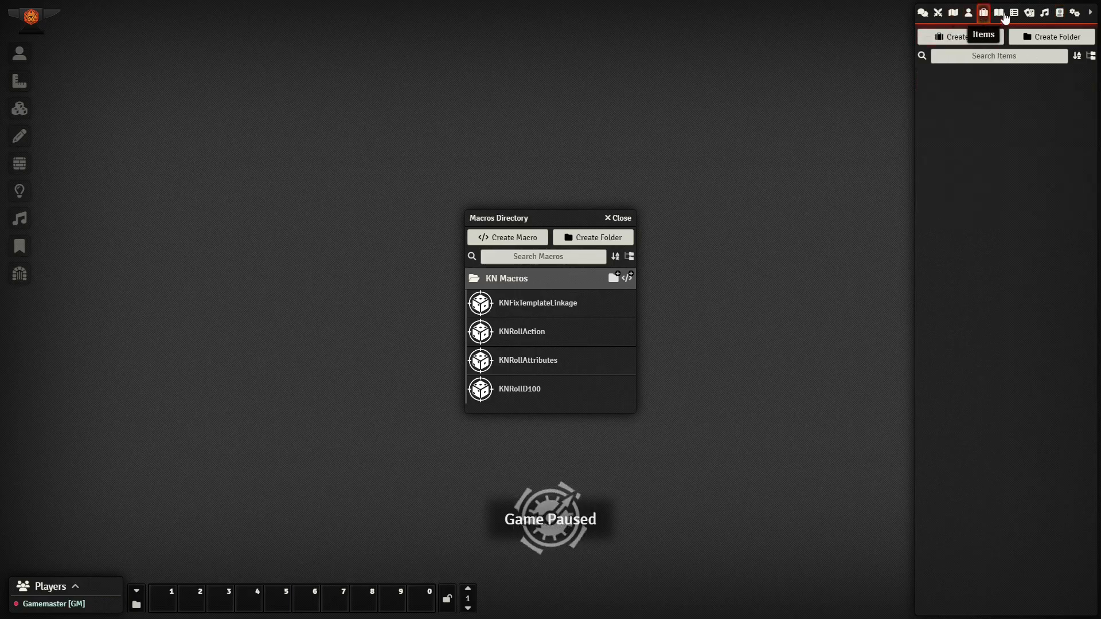
click(1061, 16)
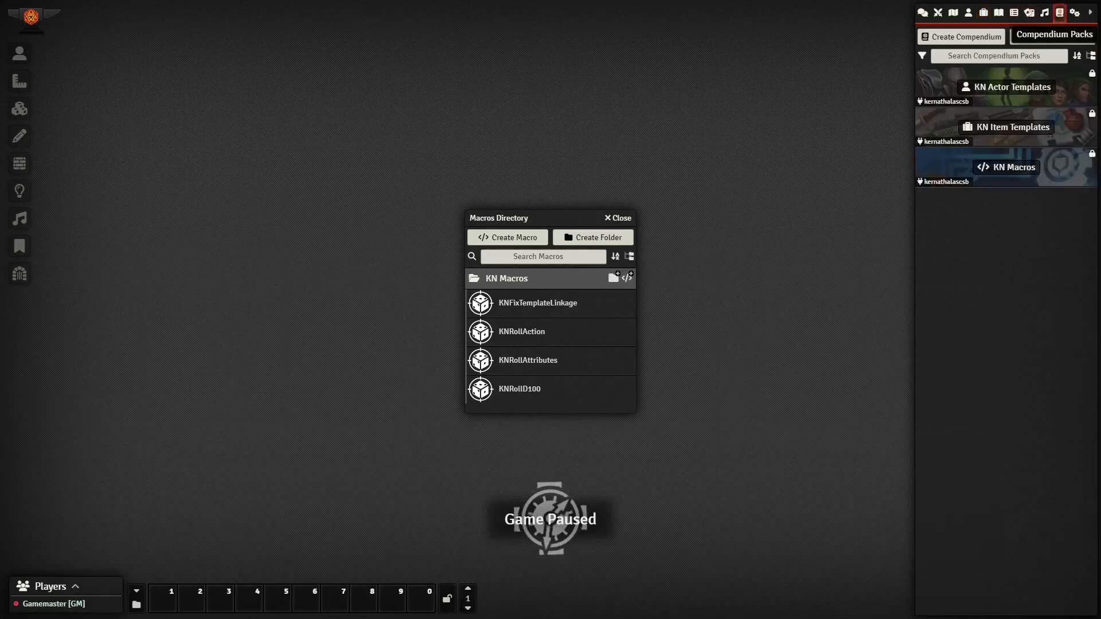
Import all content of the KN Item Templates compendium into a new KN Item Templates folder, keeping document IDs
right_click(945, 142)
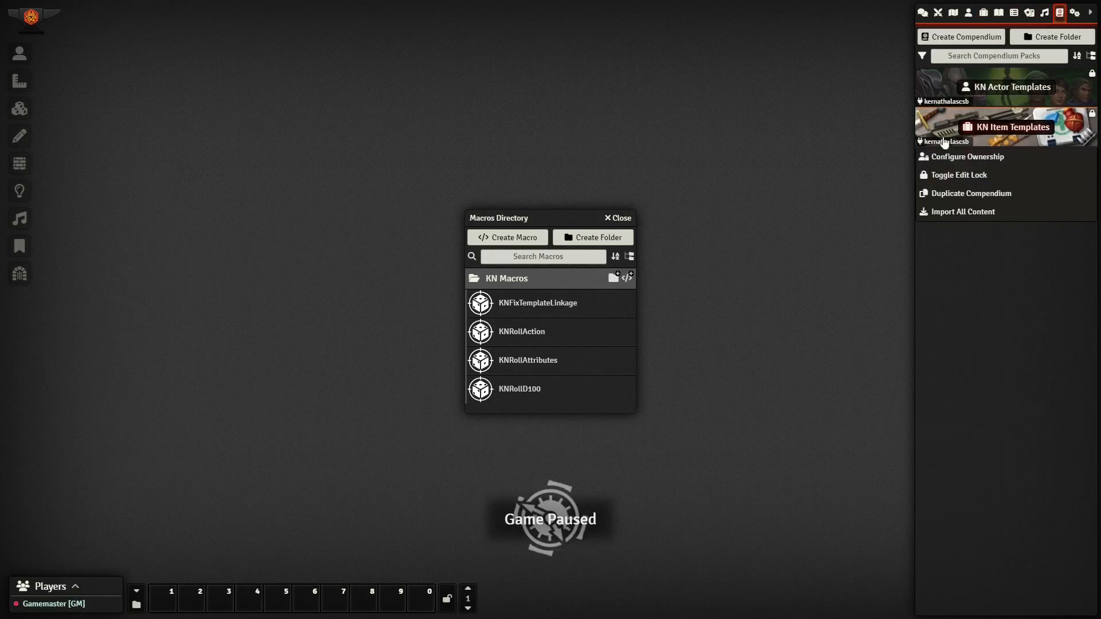
click(957, 212)
click(905, 203)
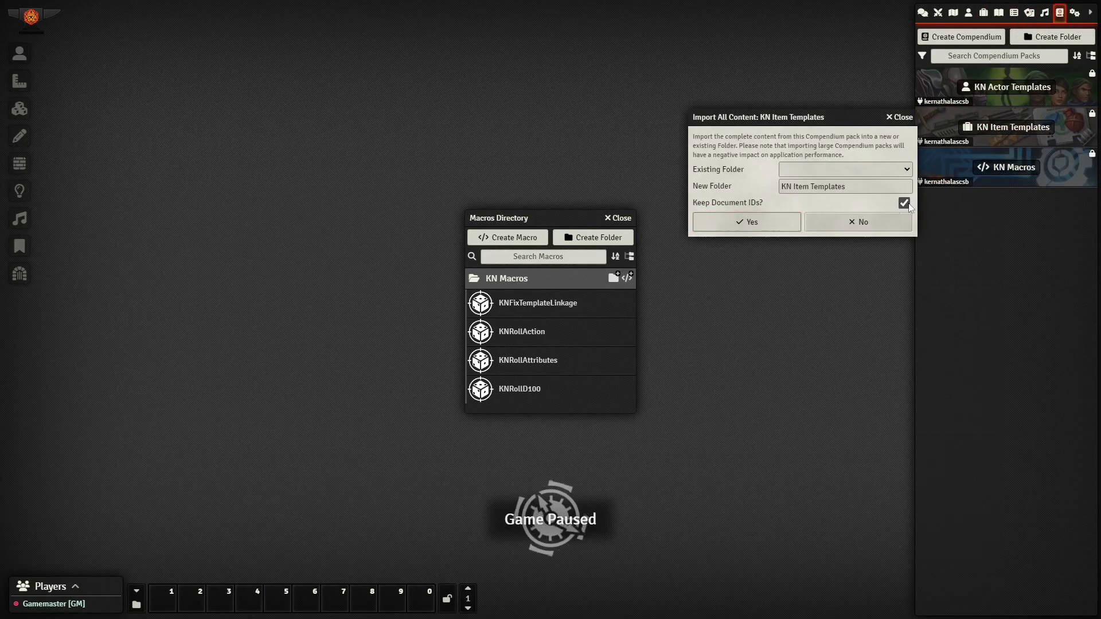
click(757, 221)
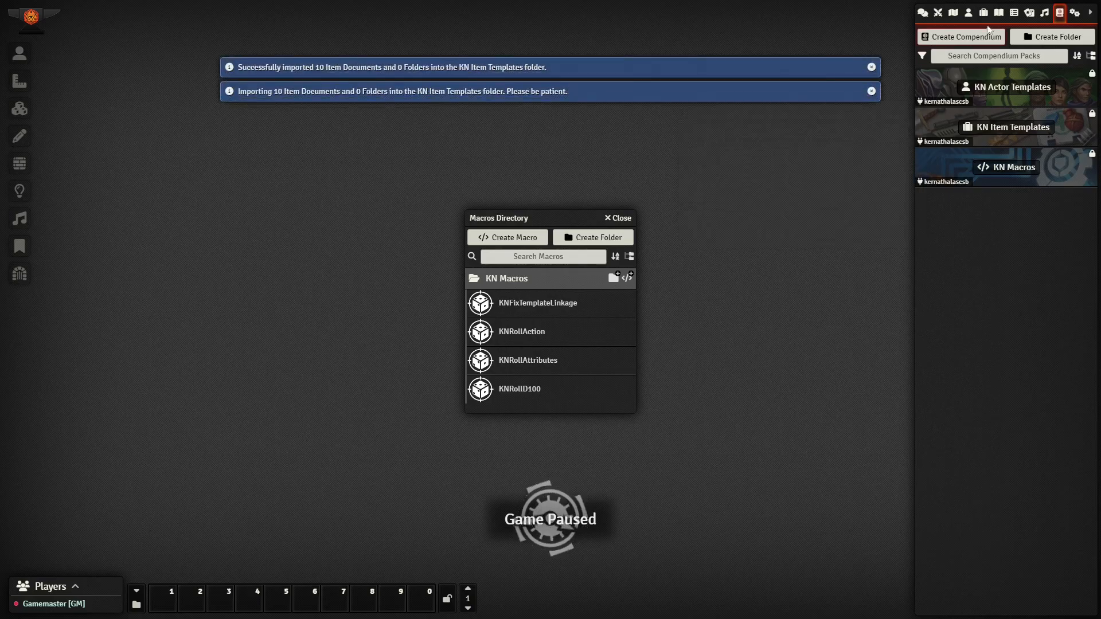
Import all content of the KN Actor Templates compendium into a new KN Actor Templates folder, keeping document IDs
right_click(946, 86)
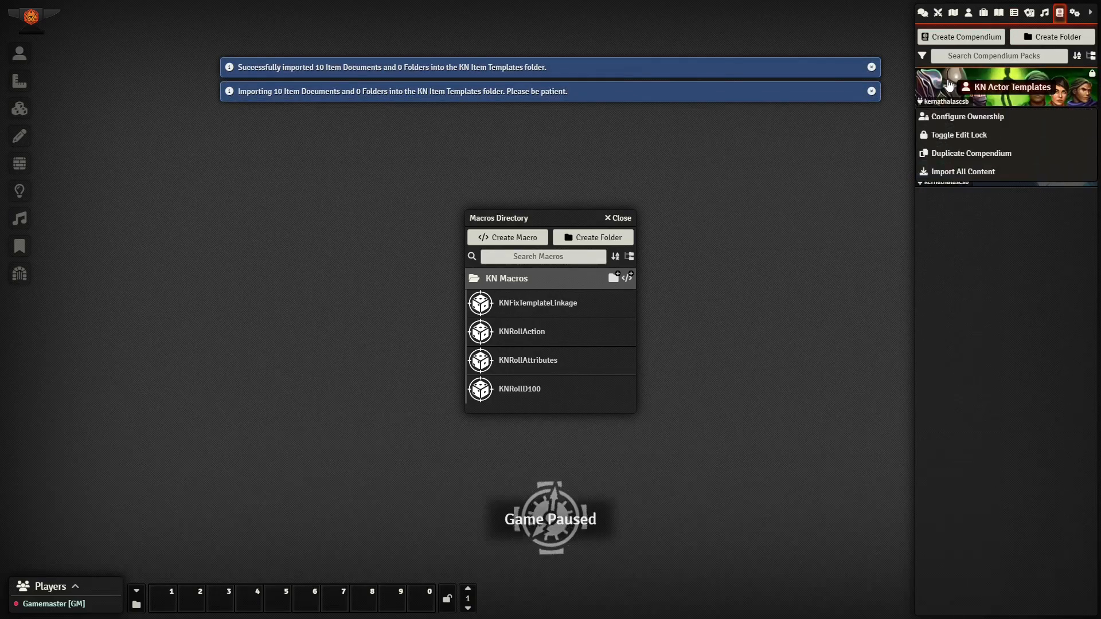
click(946, 172)
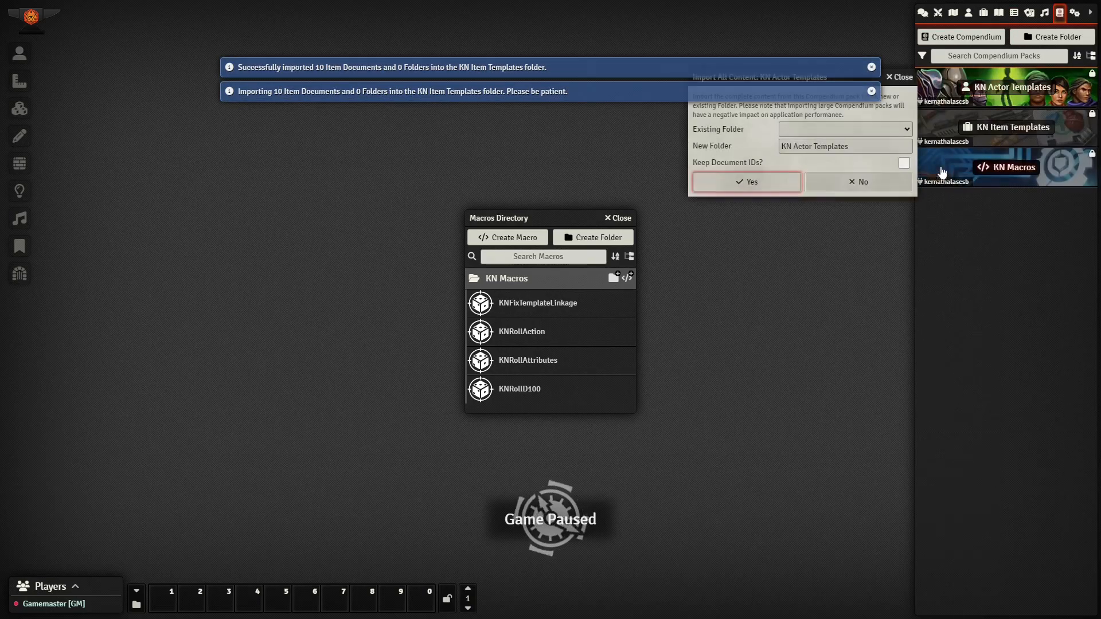
click(905, 164)
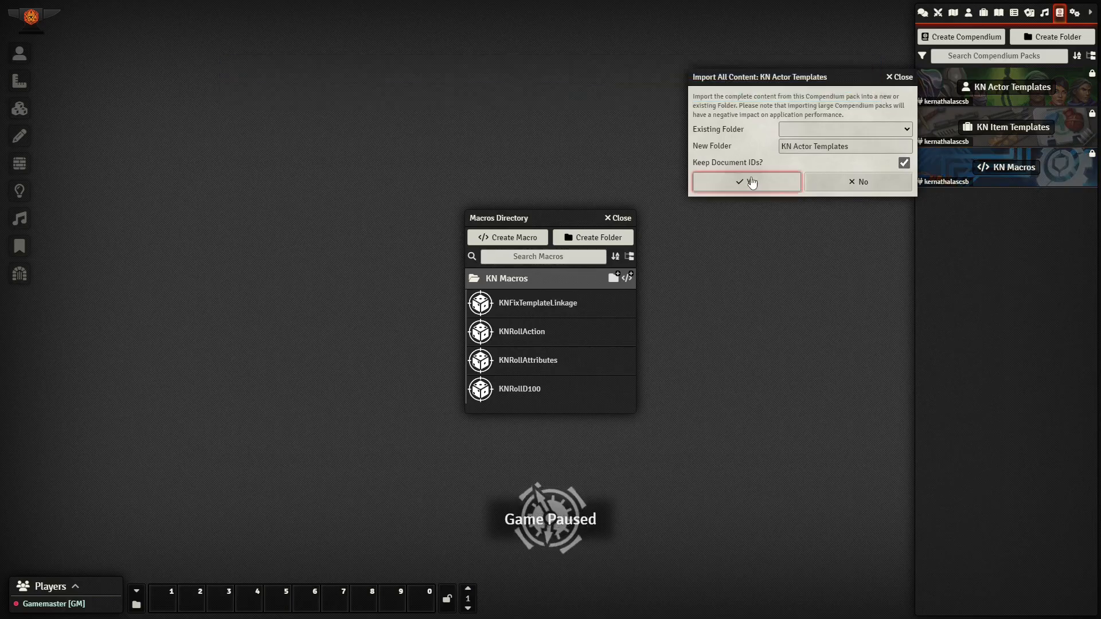
click(750, 181)
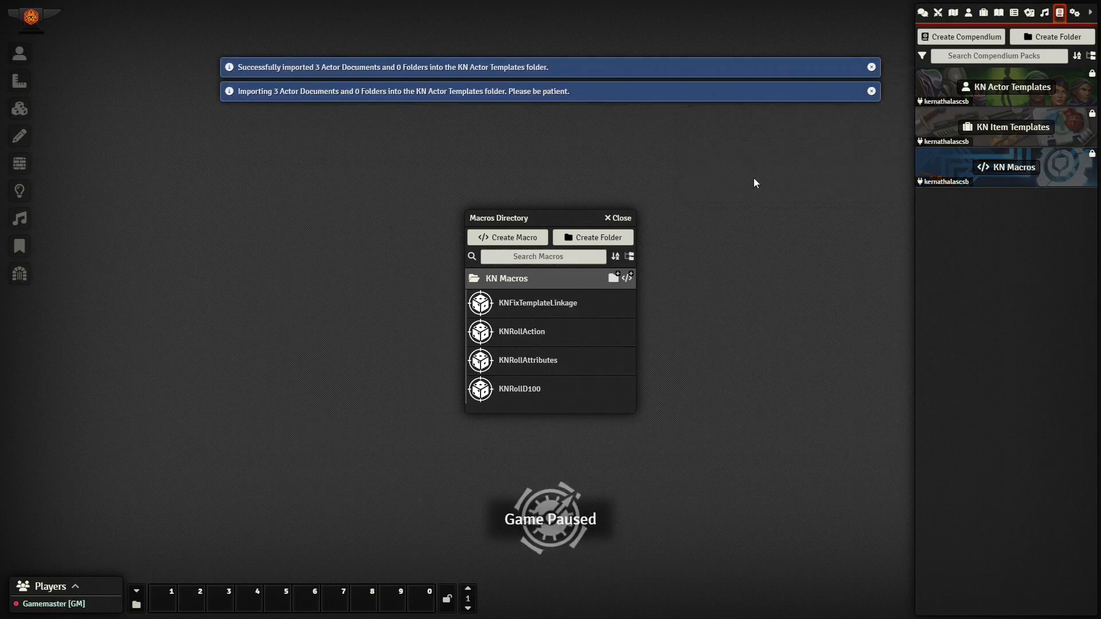
Check the imported template folders in the actors and items directories, and close the macros directory window
click(968, 14)
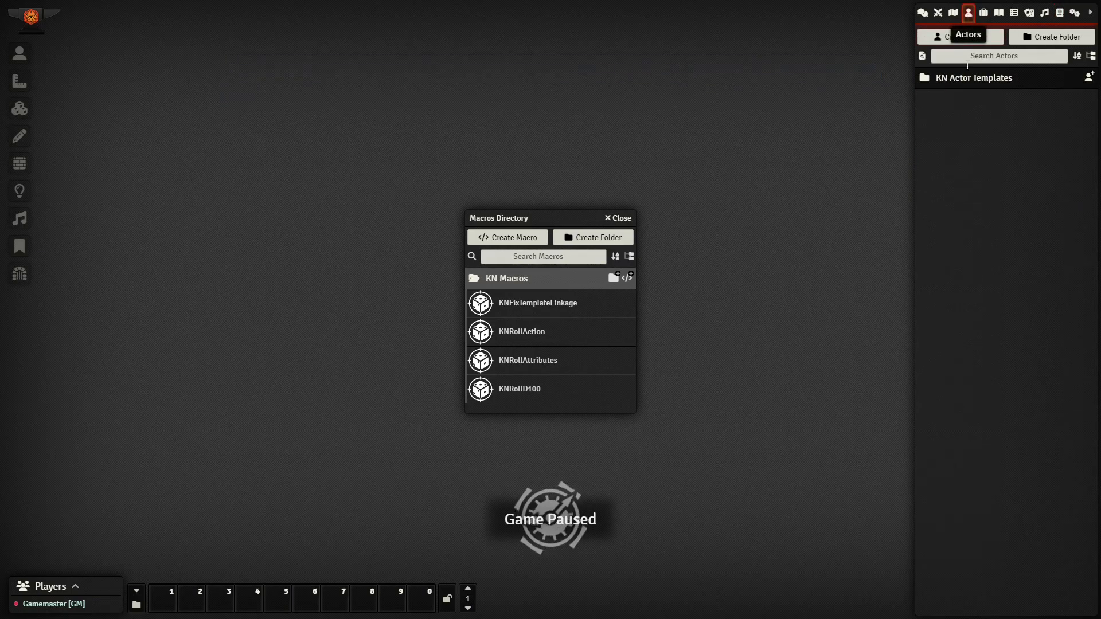
click(956, 84)
click(965, 81)
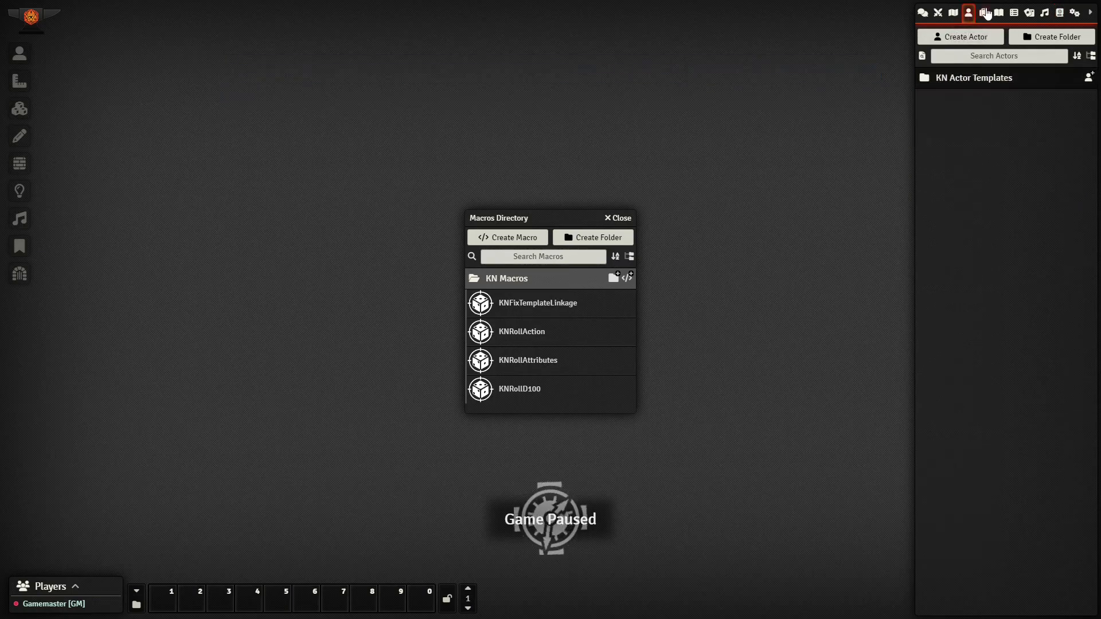
click(983, 12)
click(965, 76)
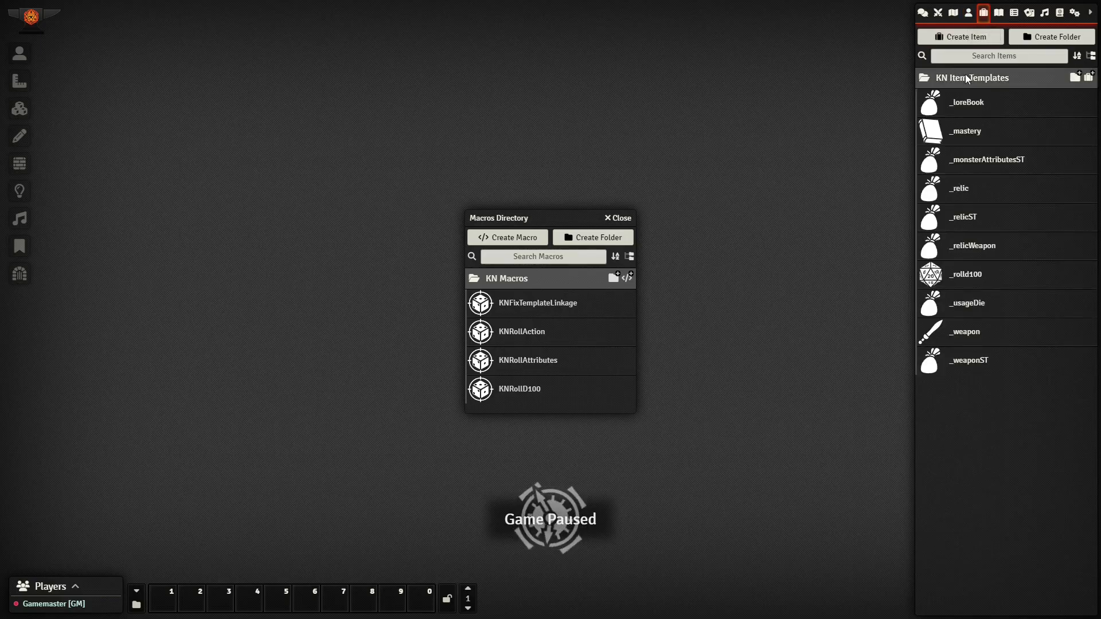
click(967, 78)
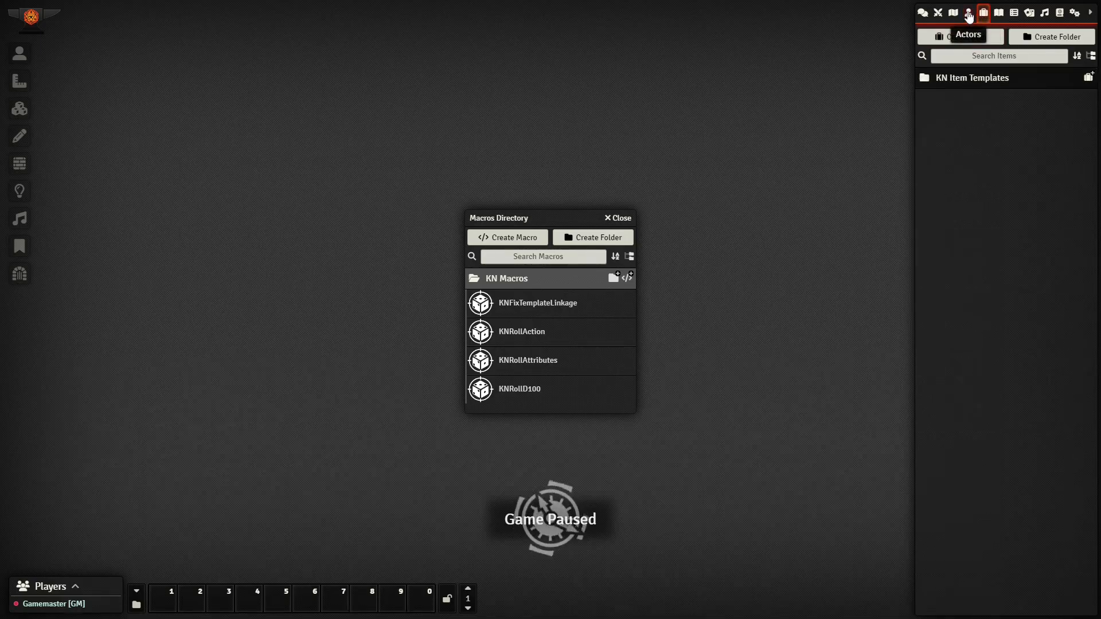
click(624, 219)
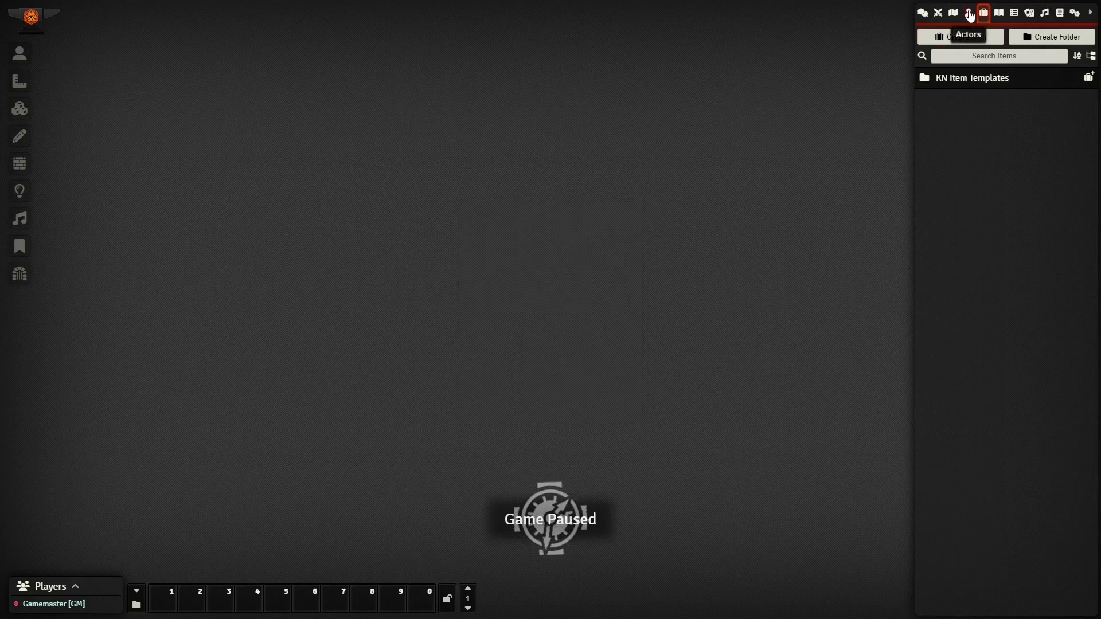
Create a character actor named Luther outside any folder and load the _Character template on its sheet
click(969, 12)
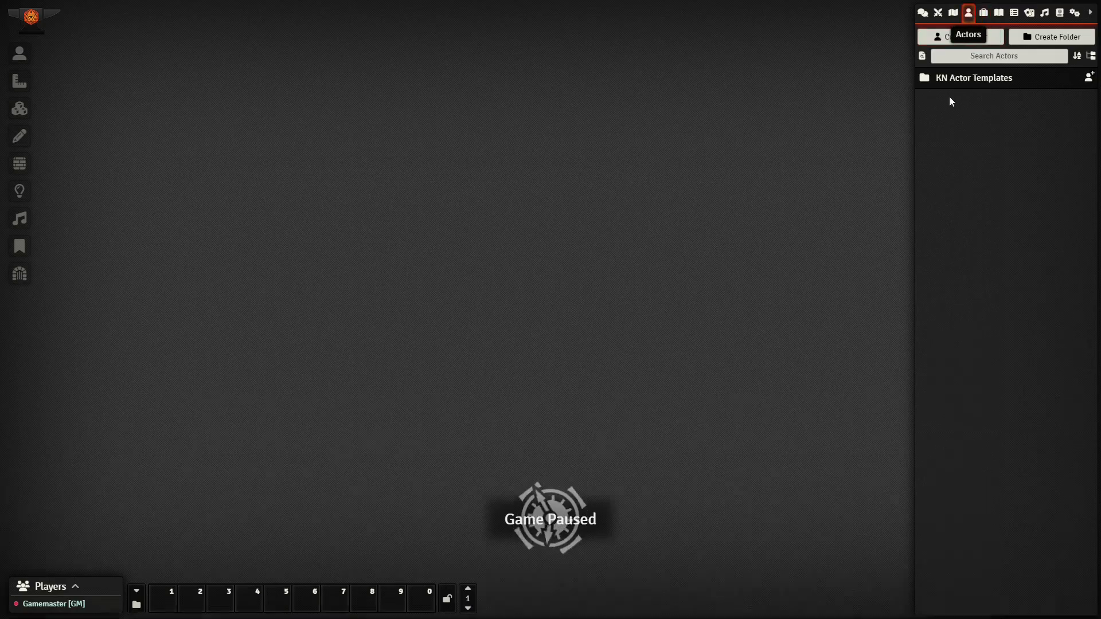
click(955, 78)
click(954, 77)
click(963, 37)
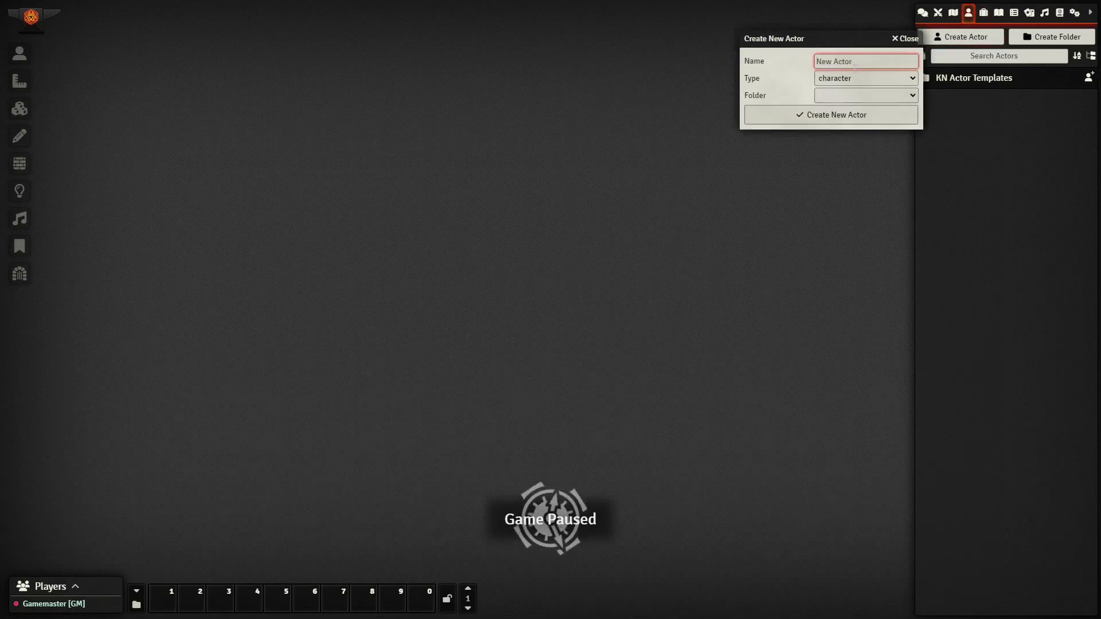
text(Luther)
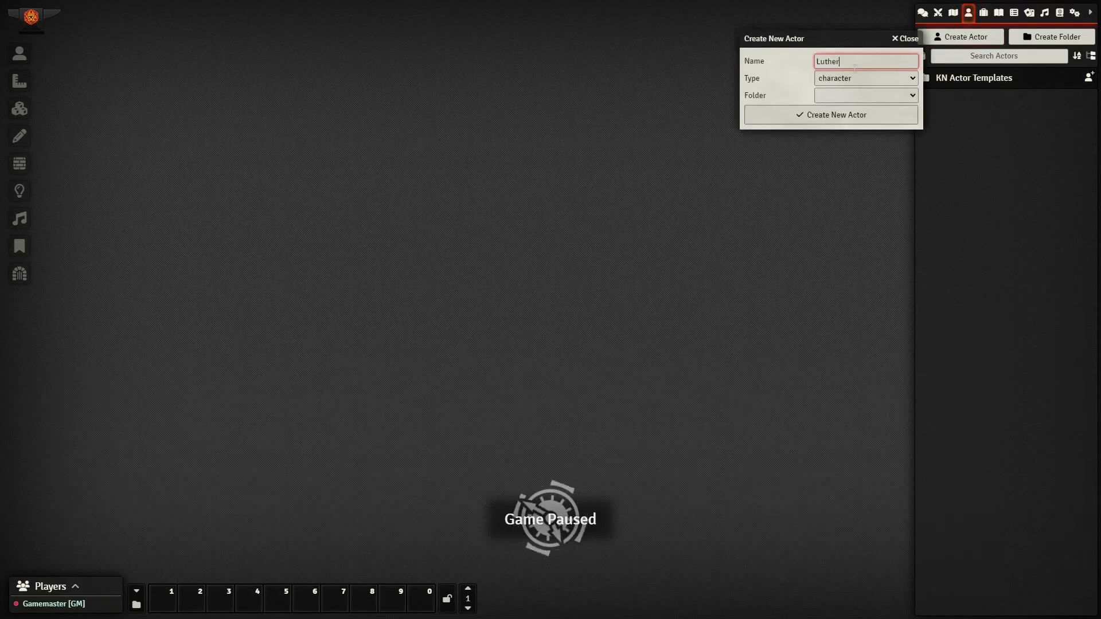
click(814, 115)
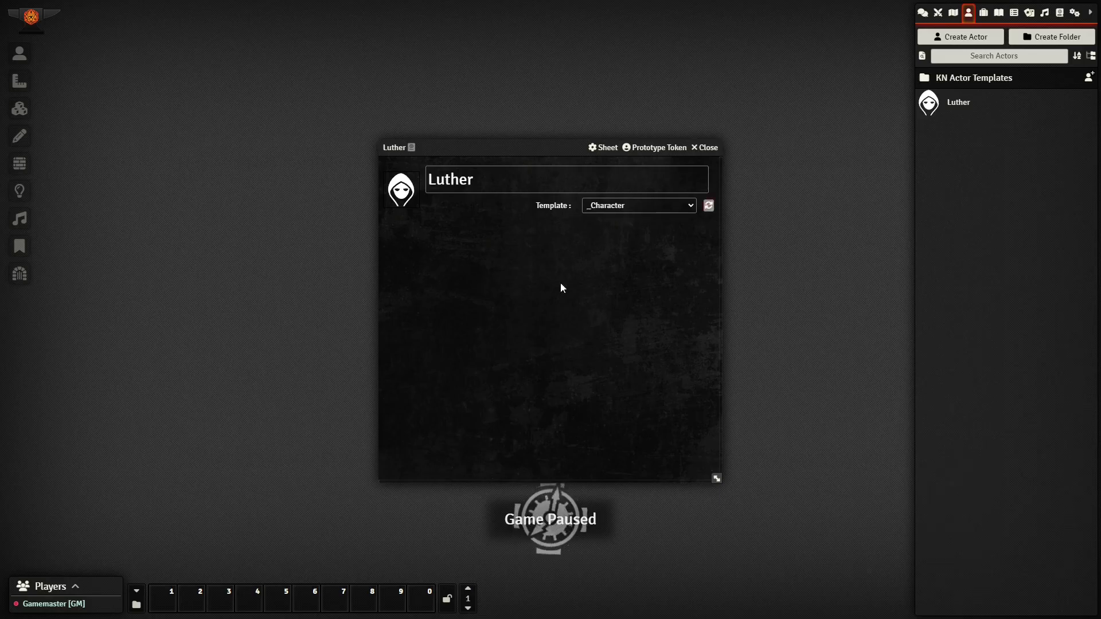
click(709, 205)
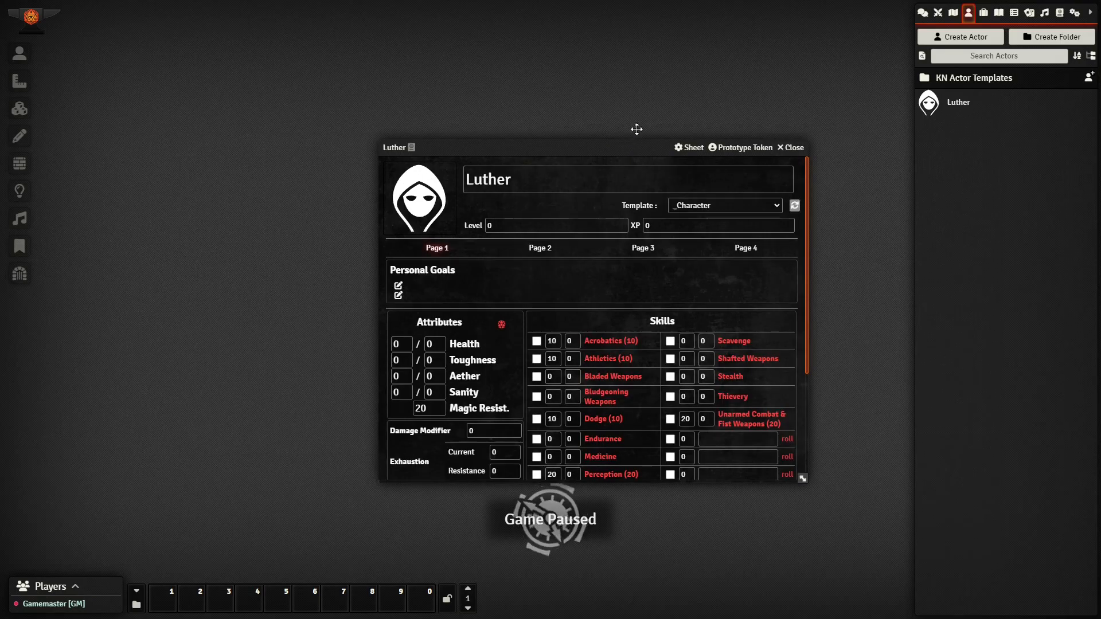
Move Luther's sheet up to free space and examine its attributes, skills, weapons and masteries on page 1
drag(629, 147, 681, 76)
scroll(646, 223, down, 4)
scroll(660, 263, up, 5)
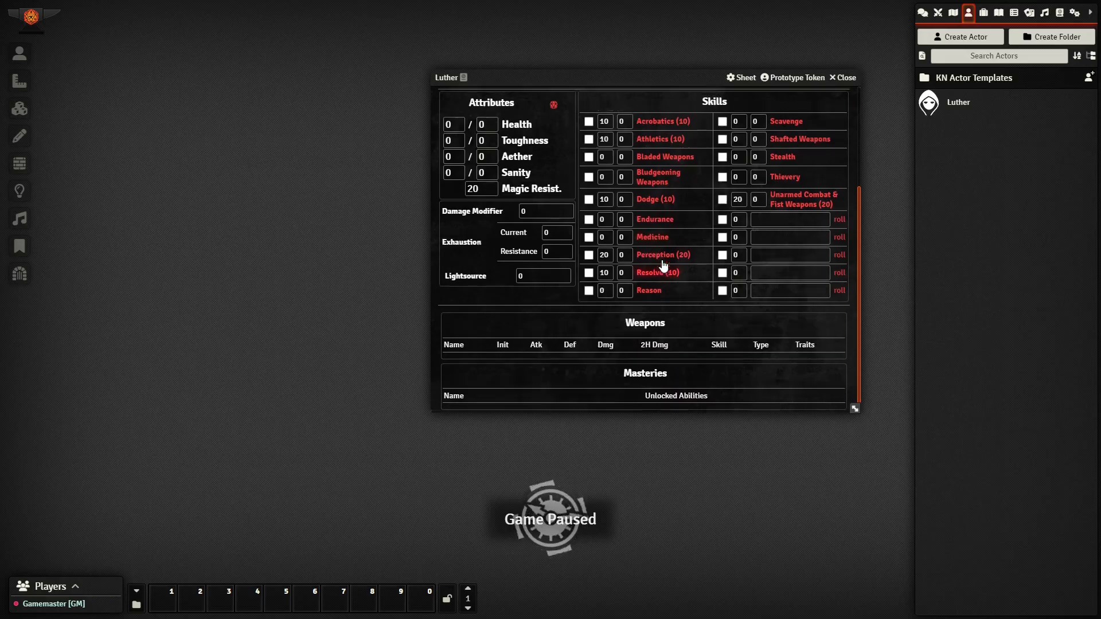
scroll(660, 262, down, 5)
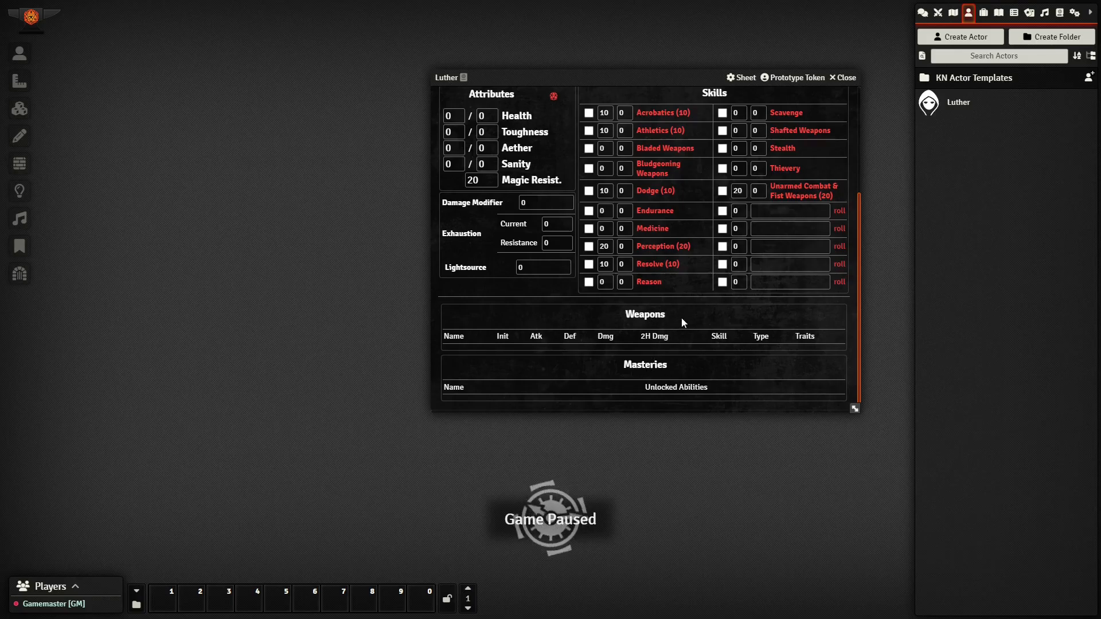
scroll(681, 318, up, 1)
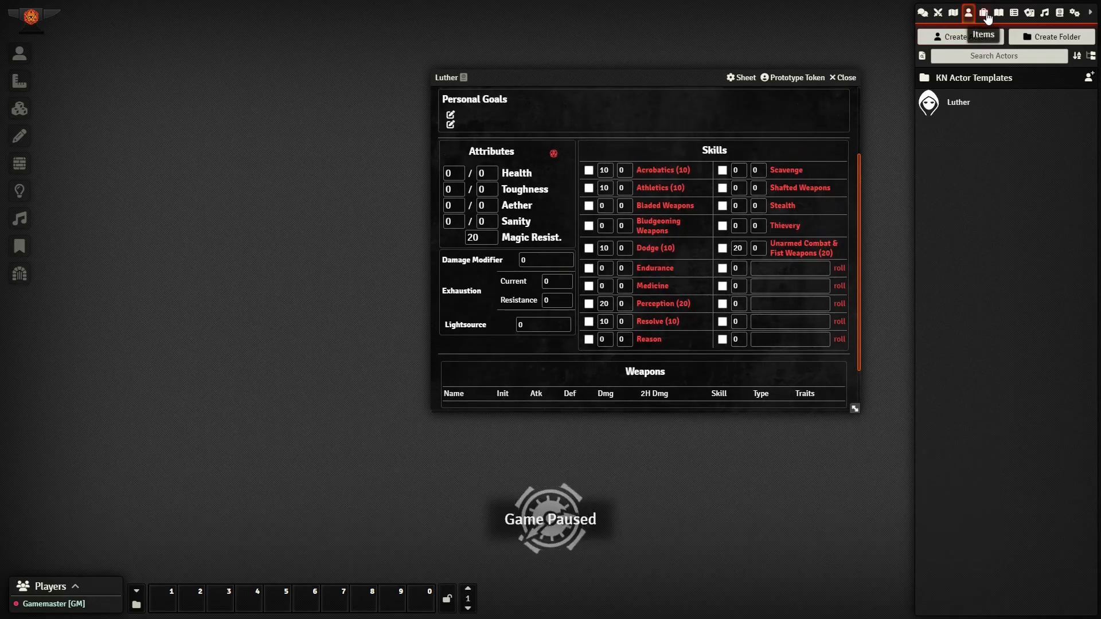
scroll(774, 170, up, 2)
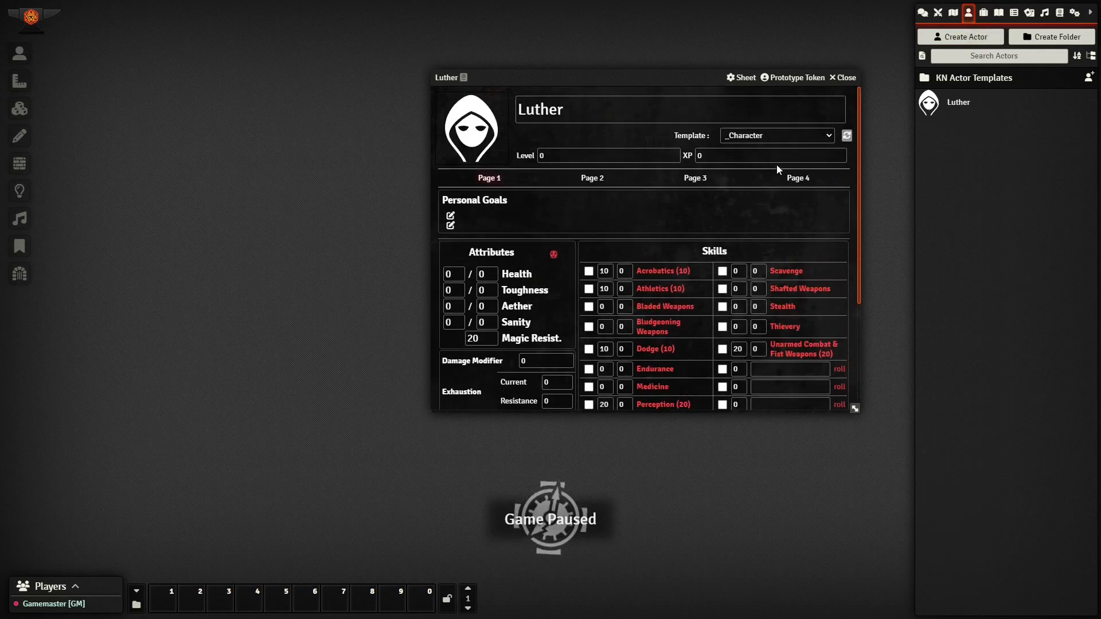
Create a character actor named Luther.1 in the KN Actor Templates folder and load the _Character.1 template on its sheet
click(1088, 78)
text(Luther.1)
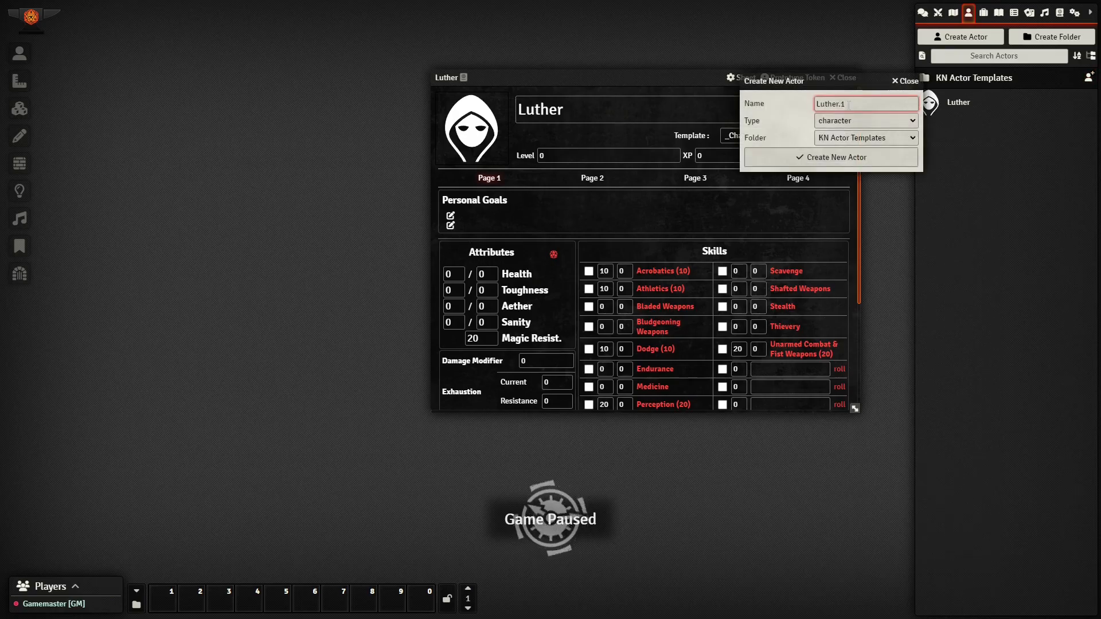
click(798, 160)
click(636, 206)
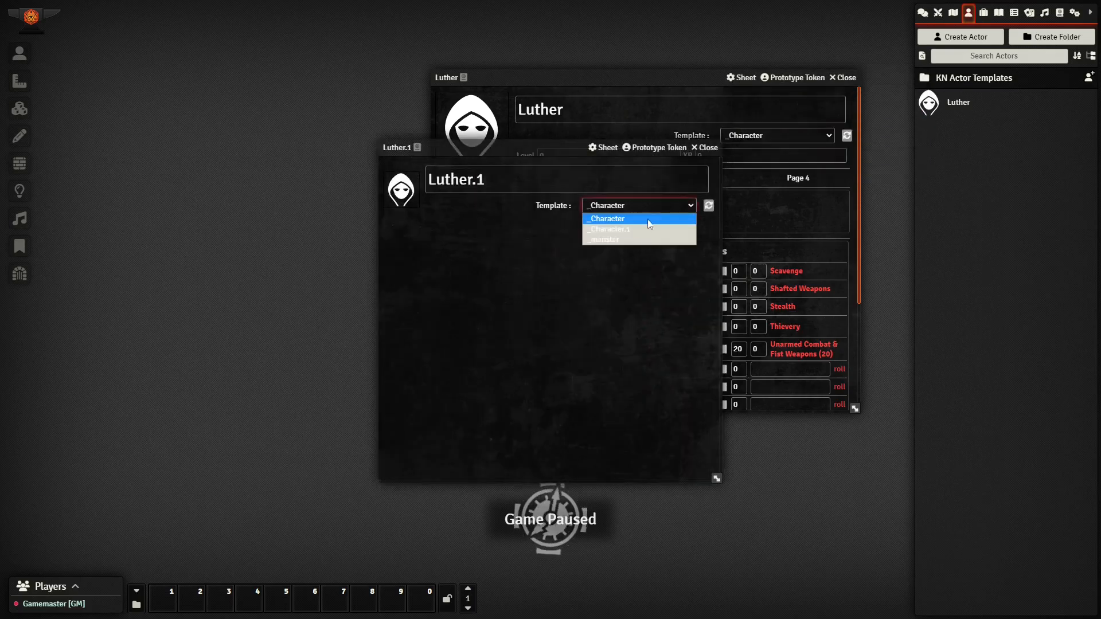
click(635, 229)
click(710, 207)
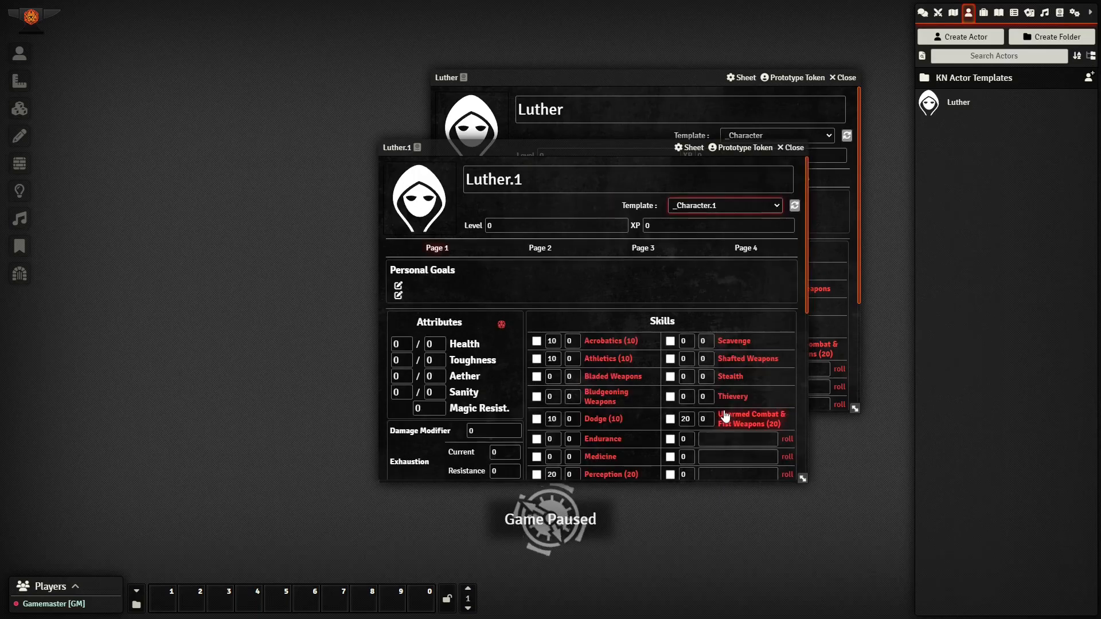
Examine the weapon and mastery fields on Luther.1's sheet, and close that sheet
scroll(726, 416, down, 5)
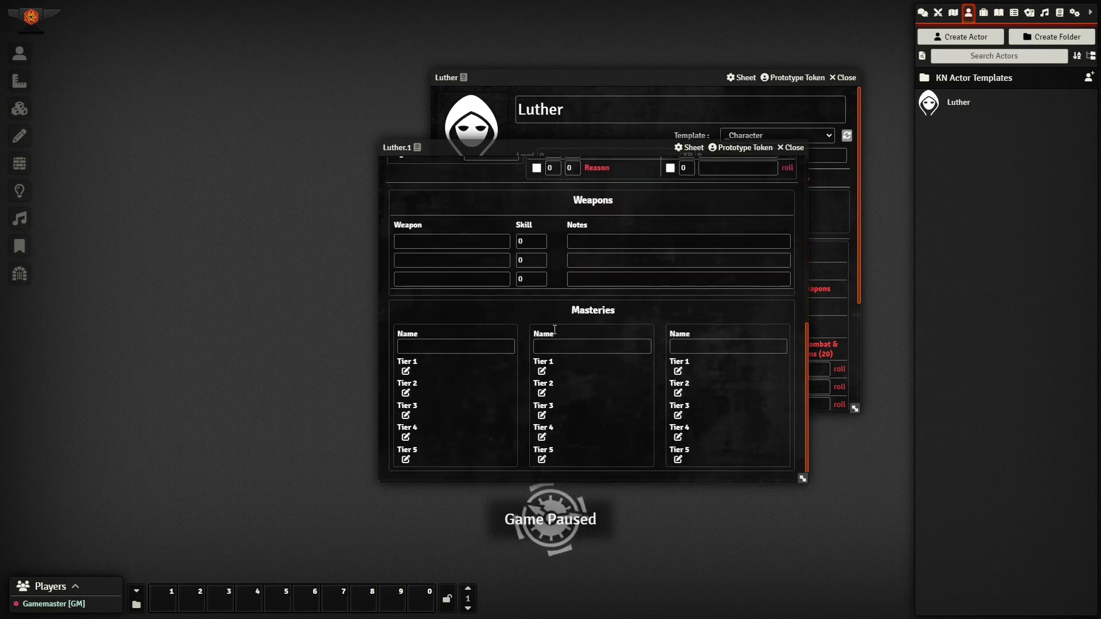
click(432, 244)
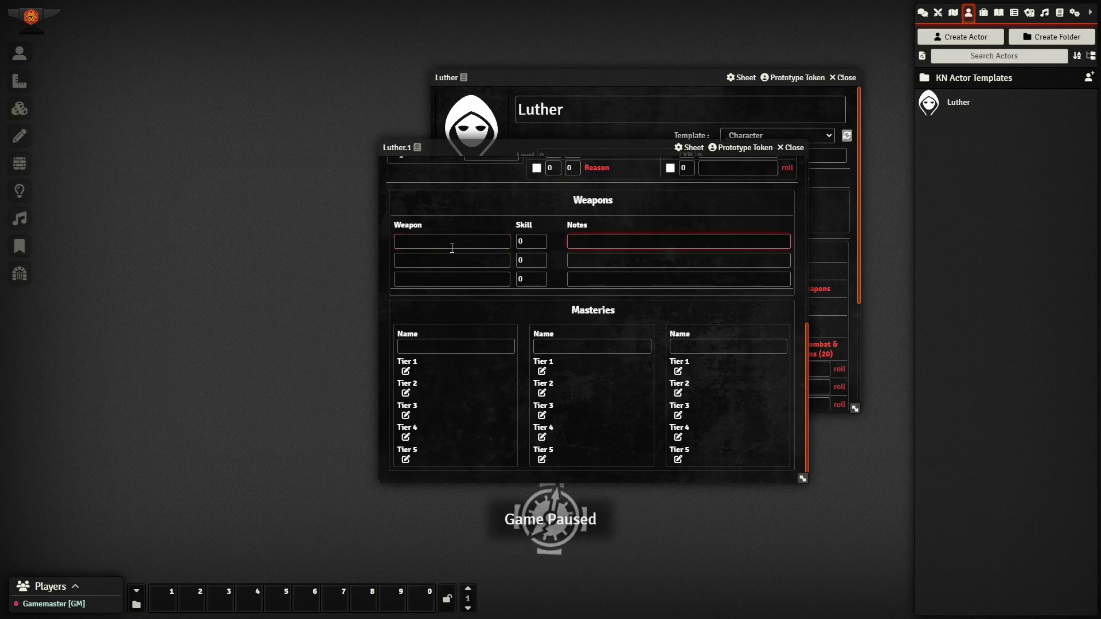
click(468, 349)
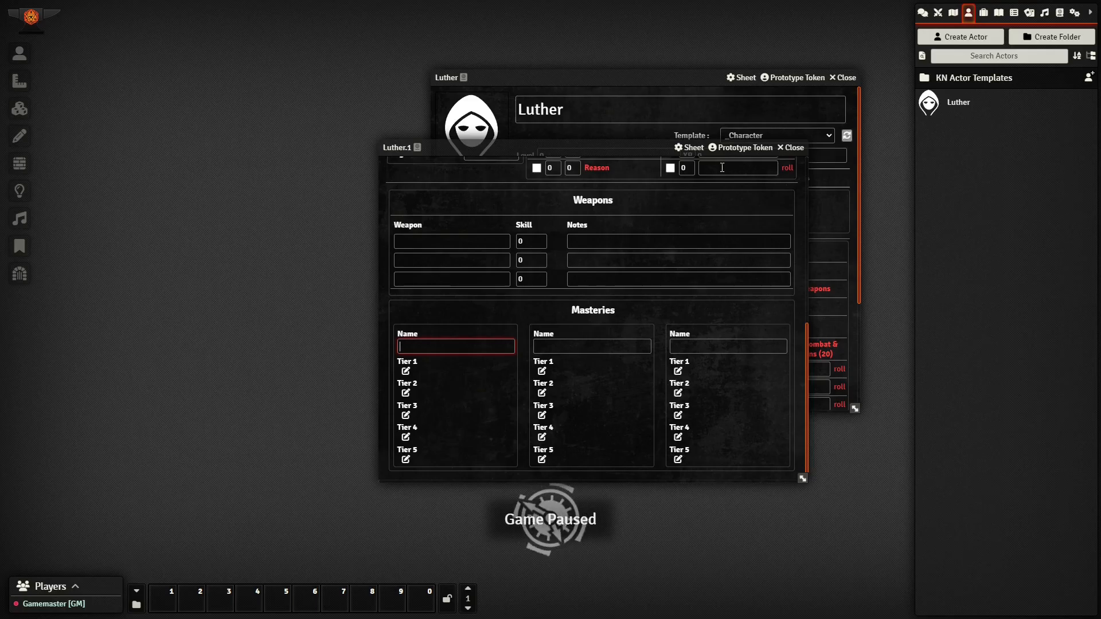
click(790, 150)
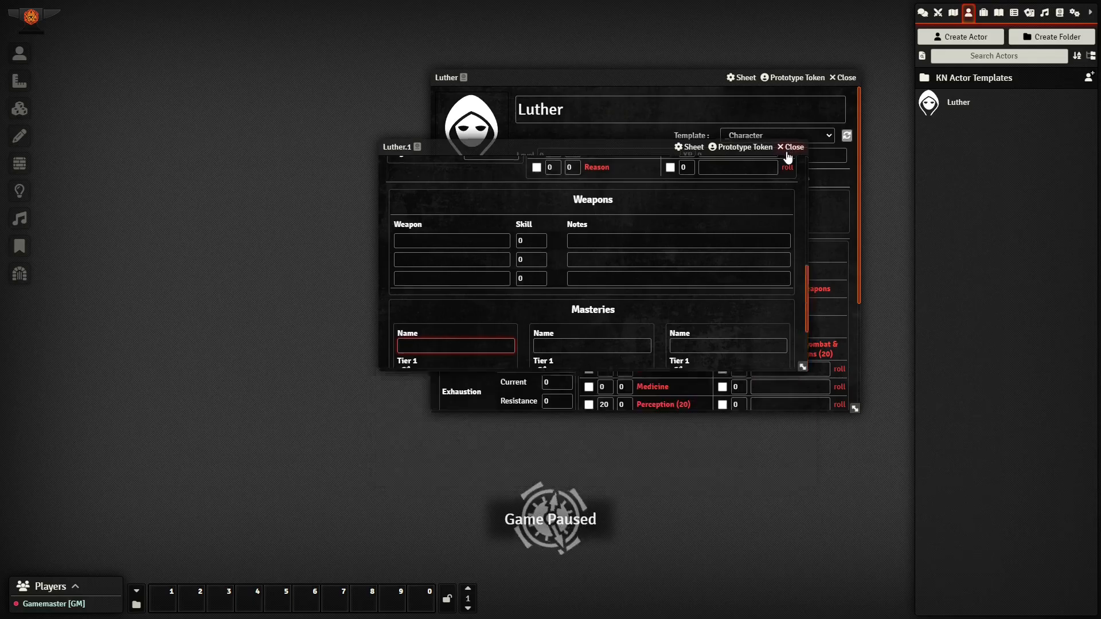
Look over page 1 of Luther's sheet and set the character's level to 1
scroll(751, 228, down, 3)
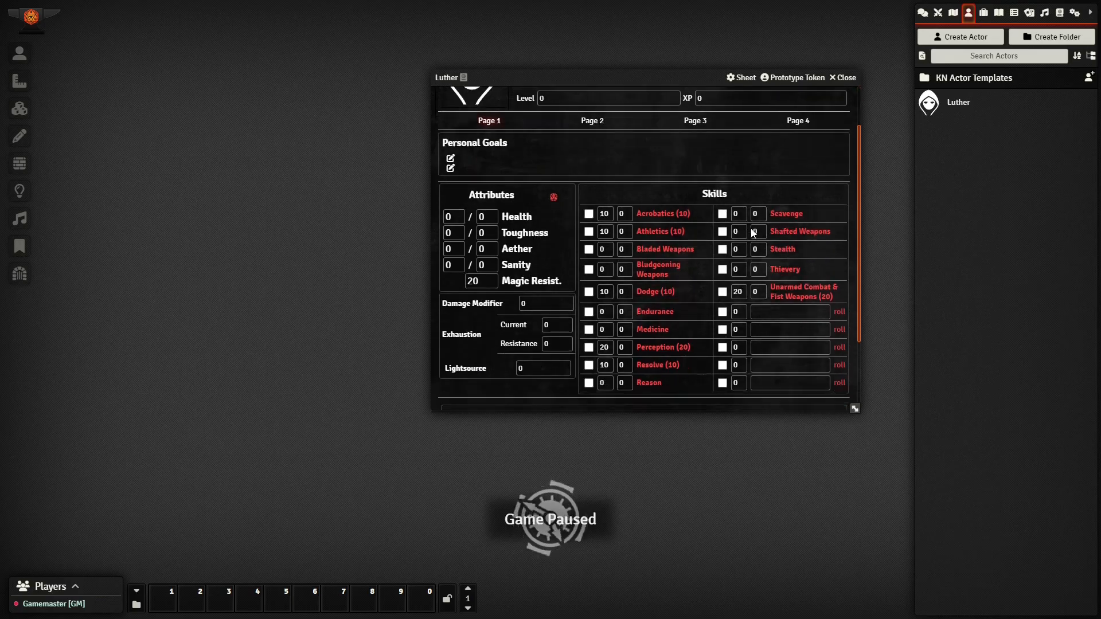
scroll(753, 235, up, 2)
scroll(753, 235, up, 1)
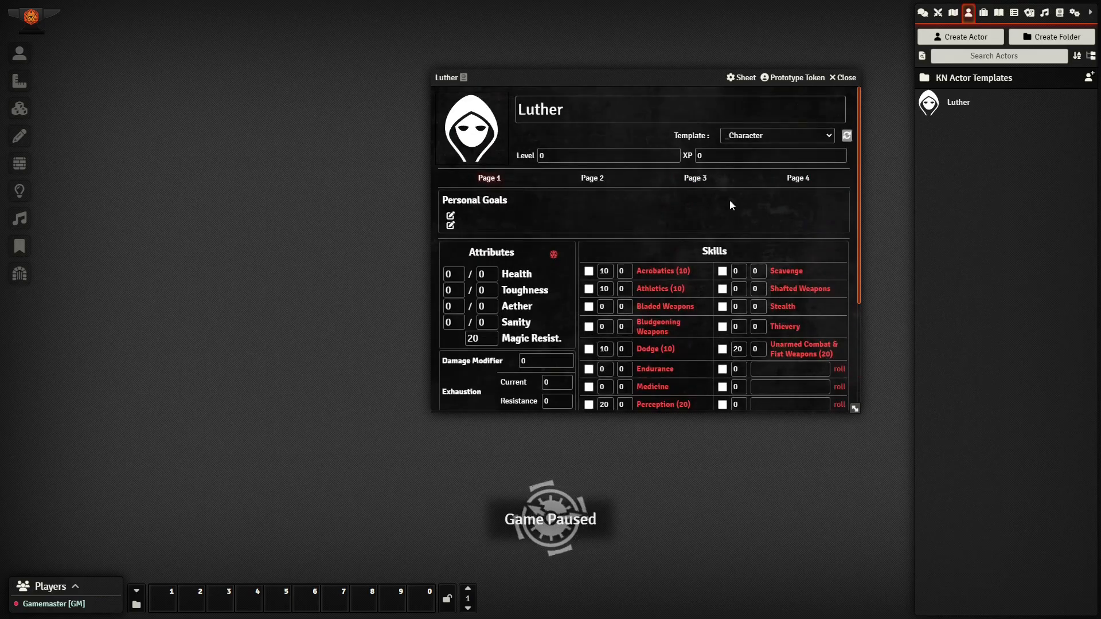
scroll(681, 239, down, 2)
scroll(680, 240, up, 1)
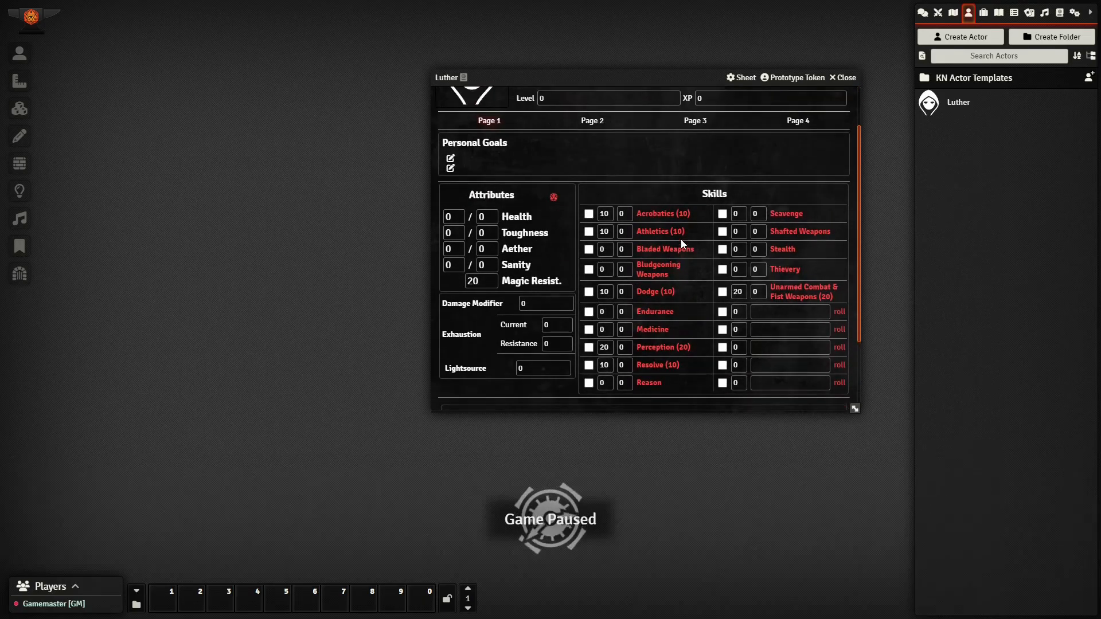
scroll(646, 171, up, 1)
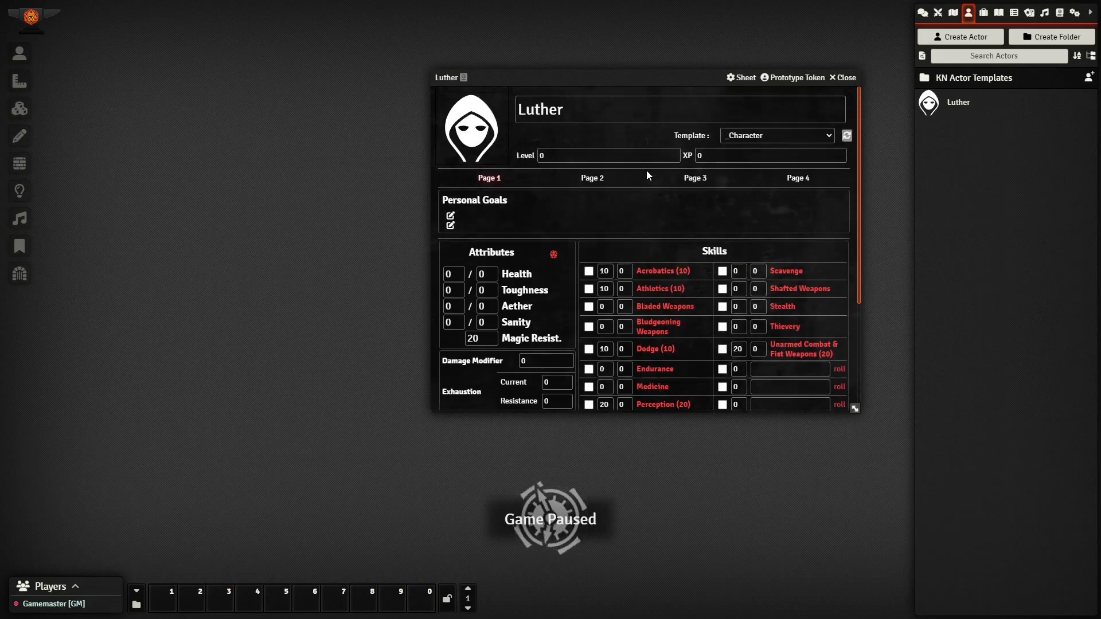
click(589, 161)
text(1)
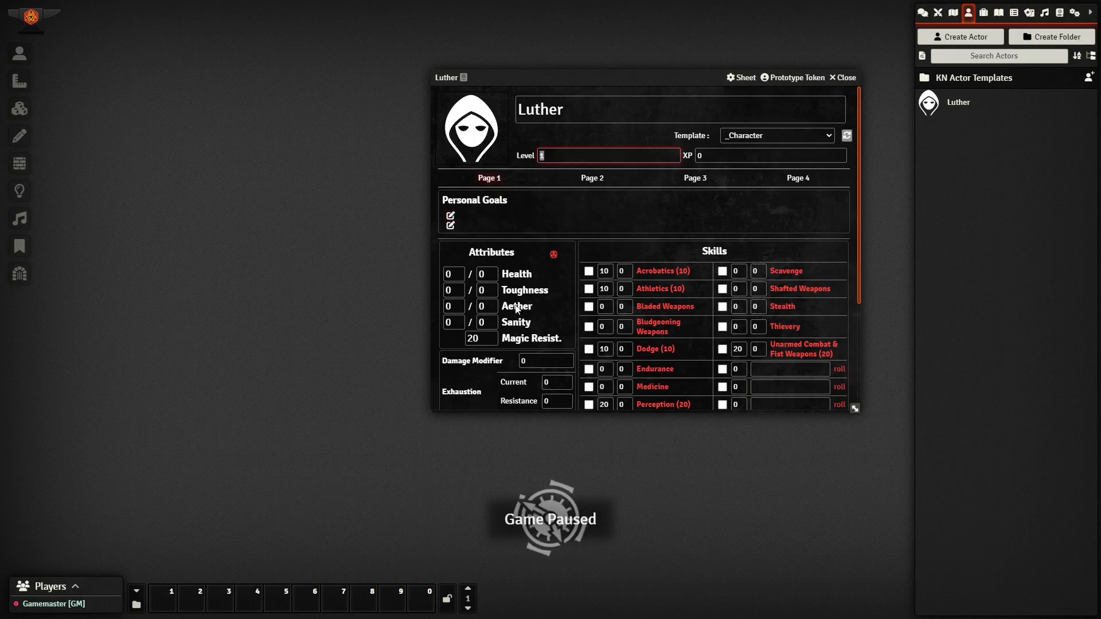
Look through all four pages of Luther's sheet, covering skills, masteries, damage resistances, equipped gear, supplies and the tension die
scroll(607, 231, down, 3)
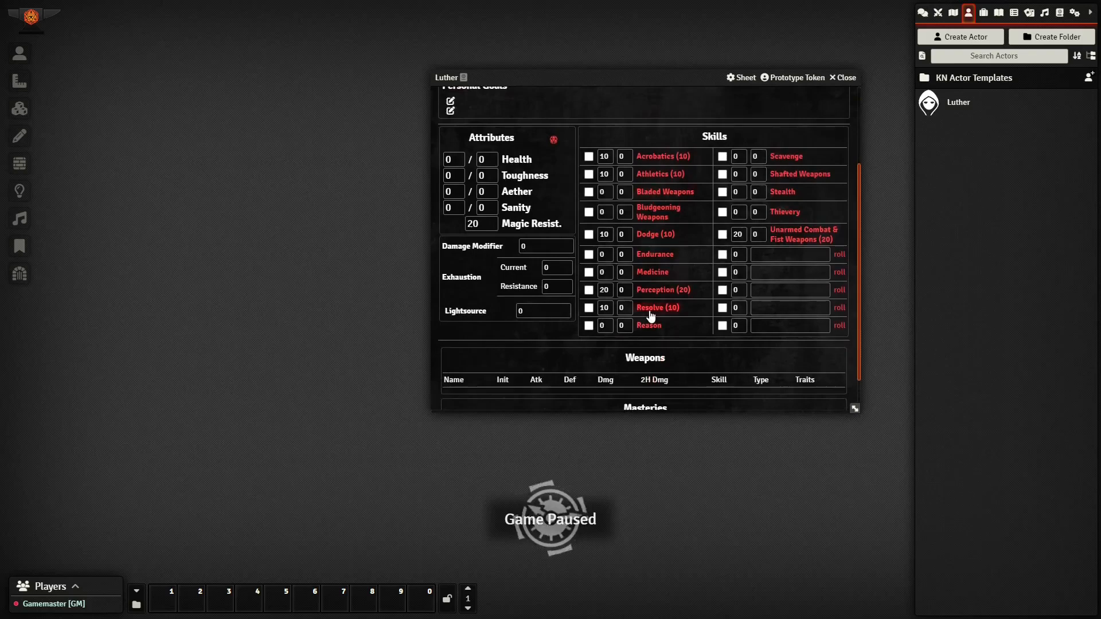
scroll(651, 316, down, 1)
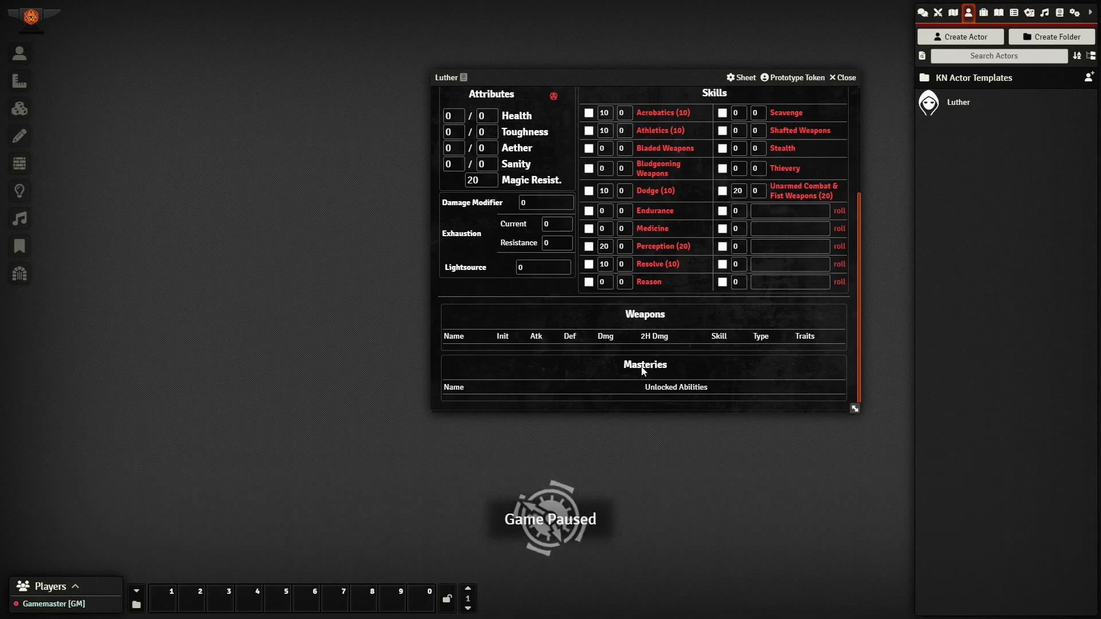
scroll(652, 349, up, 5)
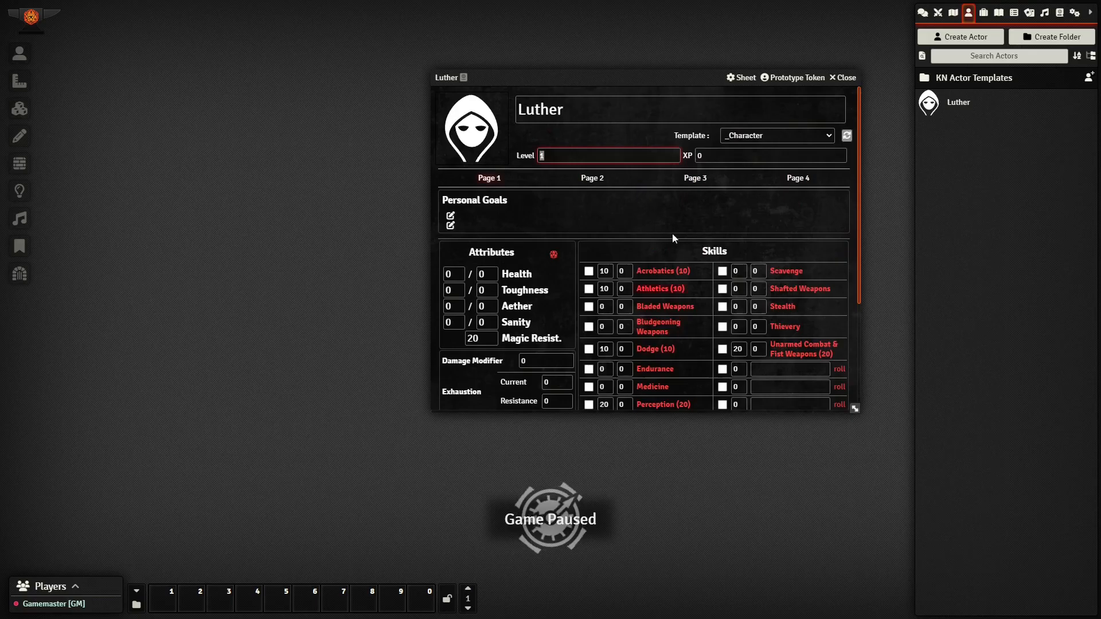
click(601, 178)
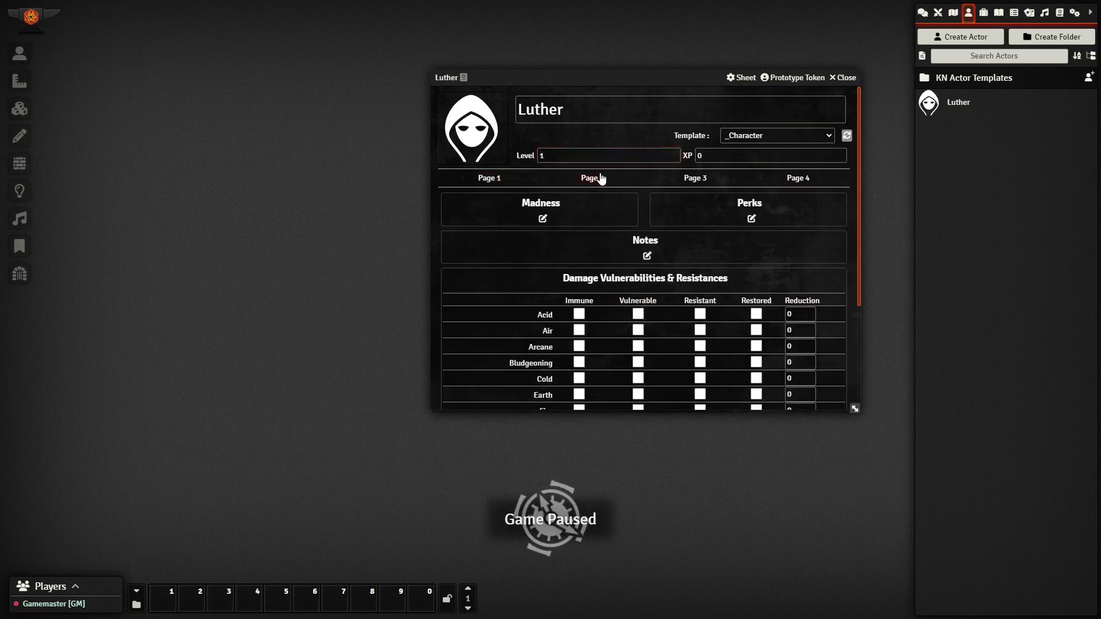
click(693, 178)
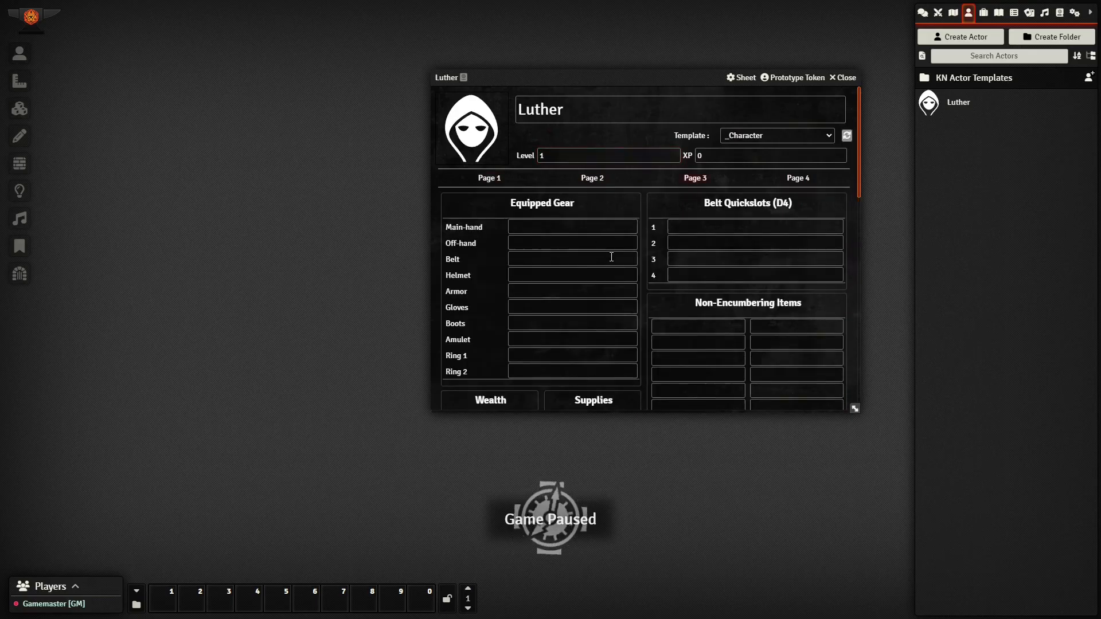
scroll(593, 283, down, 1)
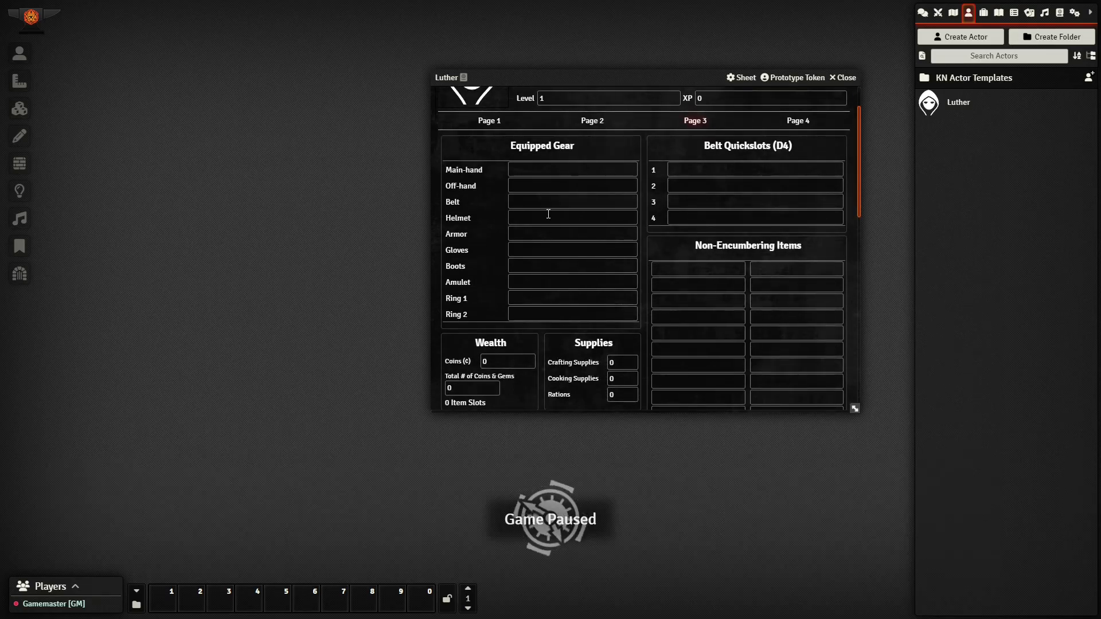
scroll(570, 264, down, 2)
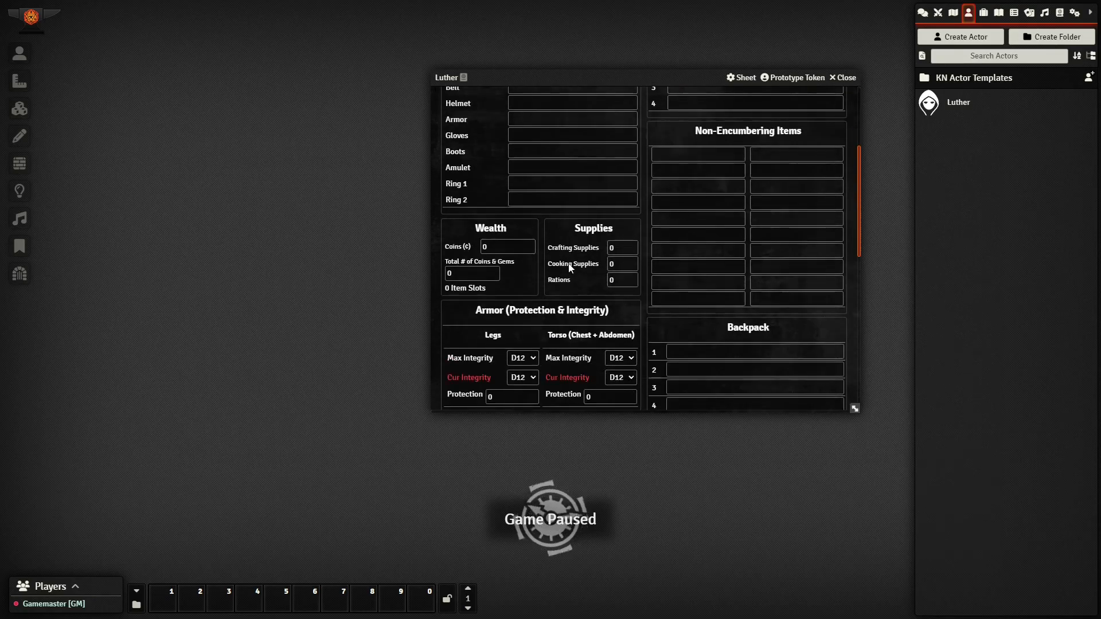
scroll(569, 267, down, 2)
scroll(570, 265, up, 5)
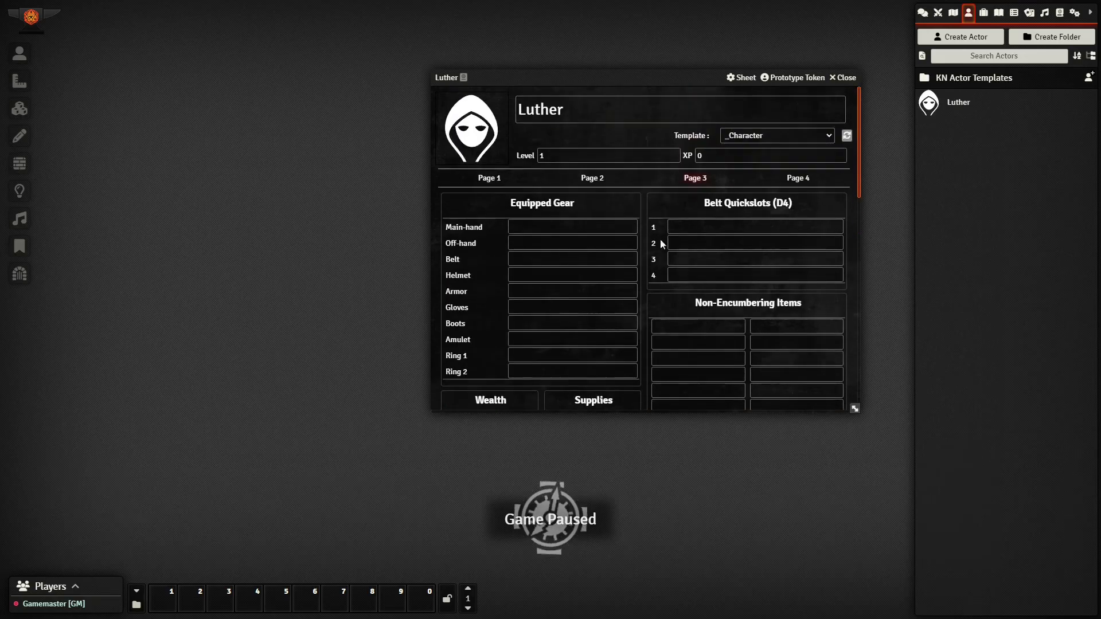
click(811, 180)
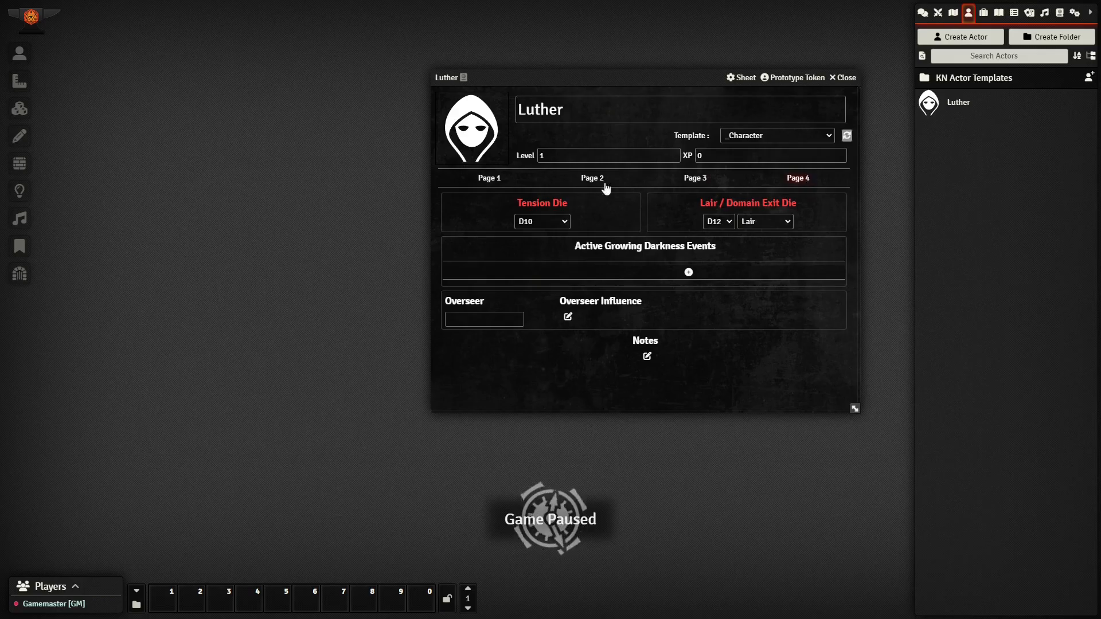
click(490, 180)
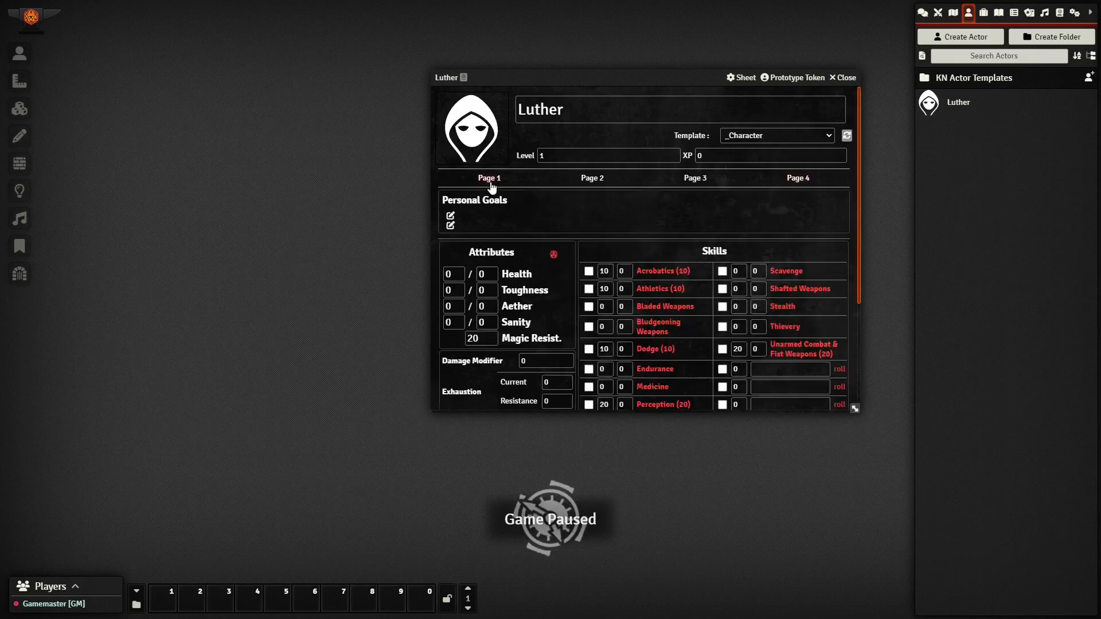
scroll(679, 236, down, 3)
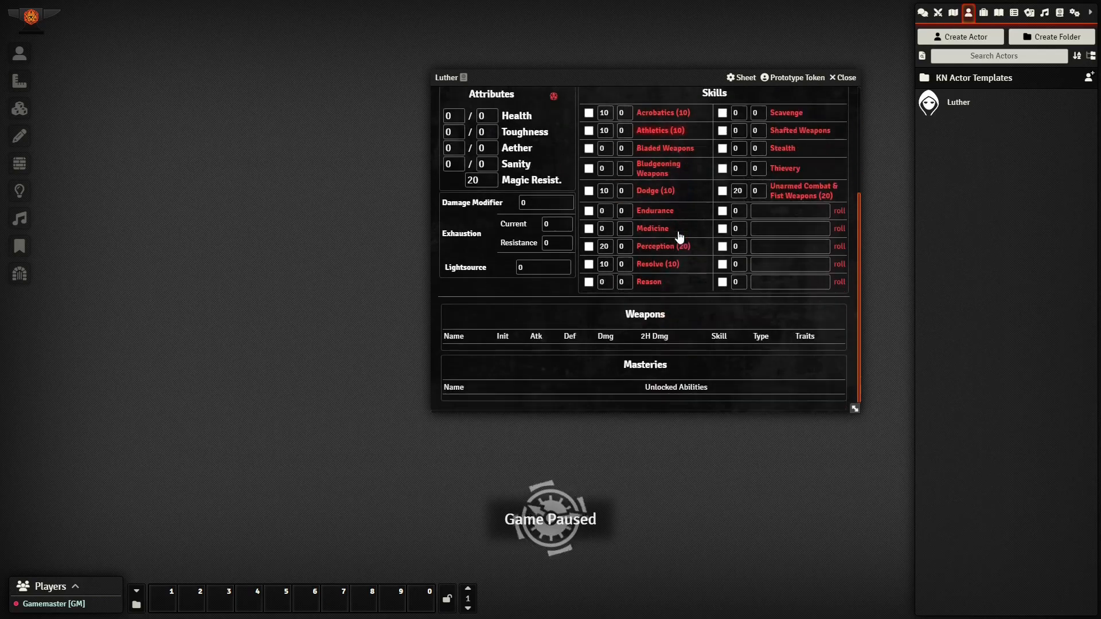
scroll(678, 232, up, 3)
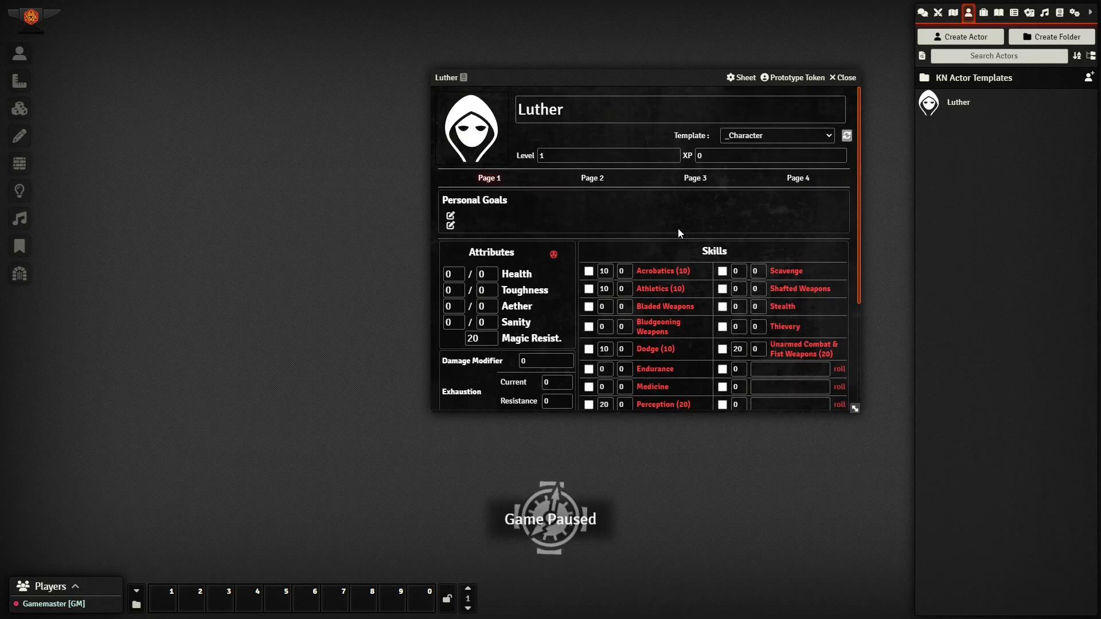
Roll new attributes for Luther from the sheet, with the chat messages in view
click(554, 258)
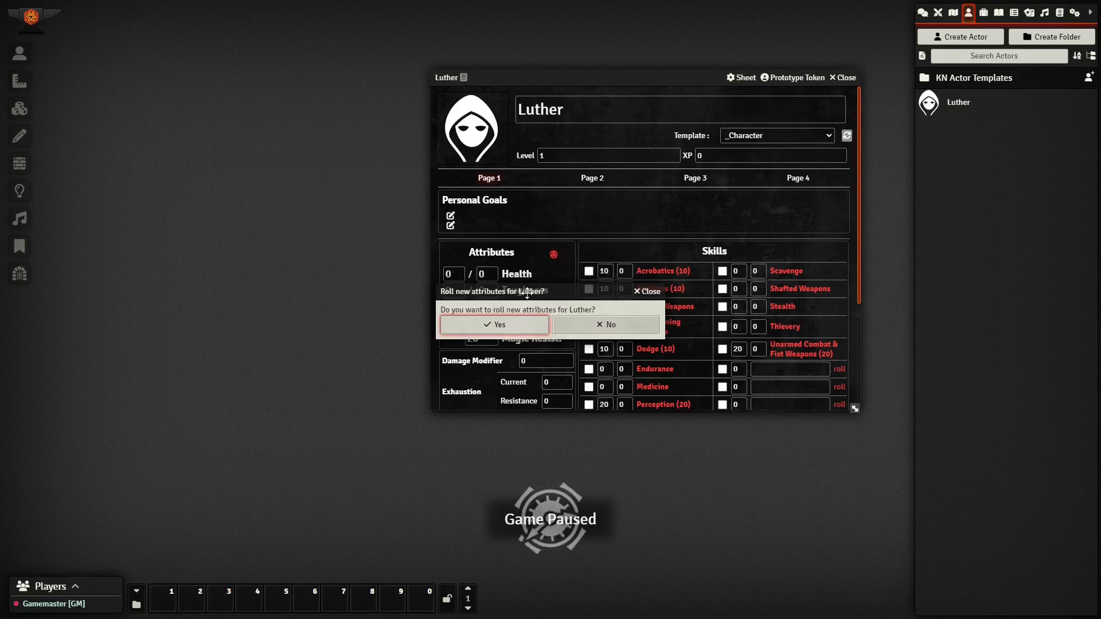
drag(527, 292, 620, 262)
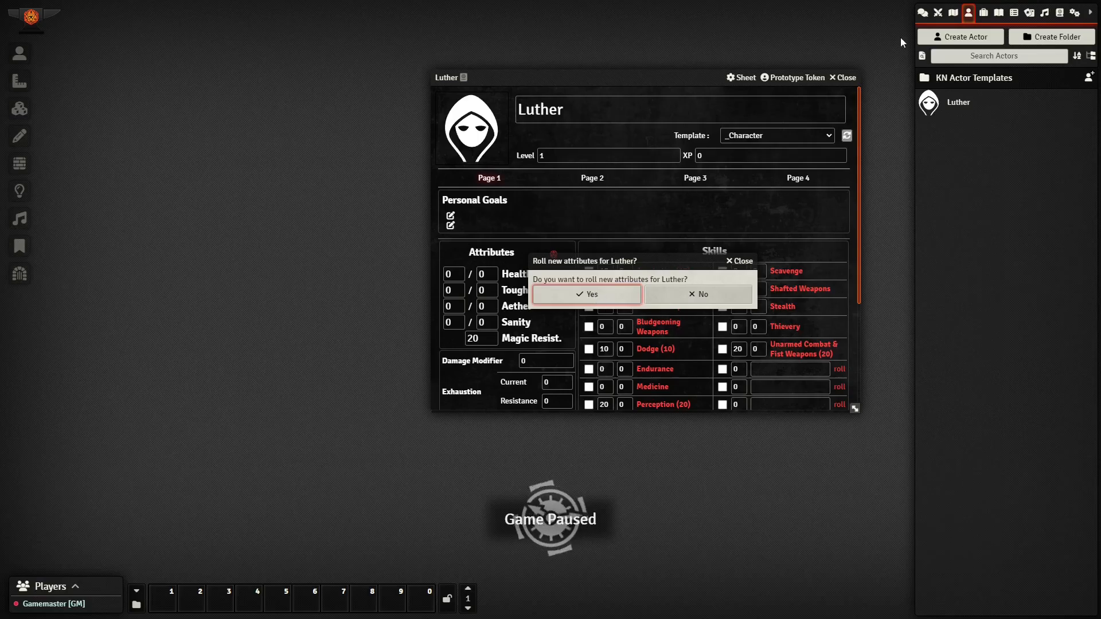
click(923, 14)
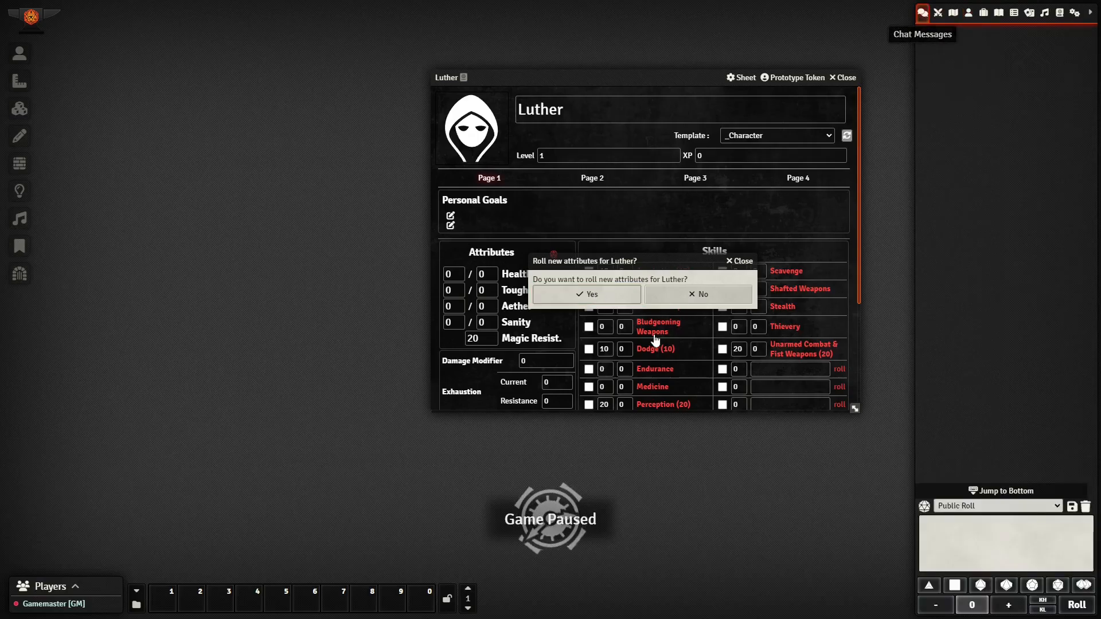
click(587, 295)
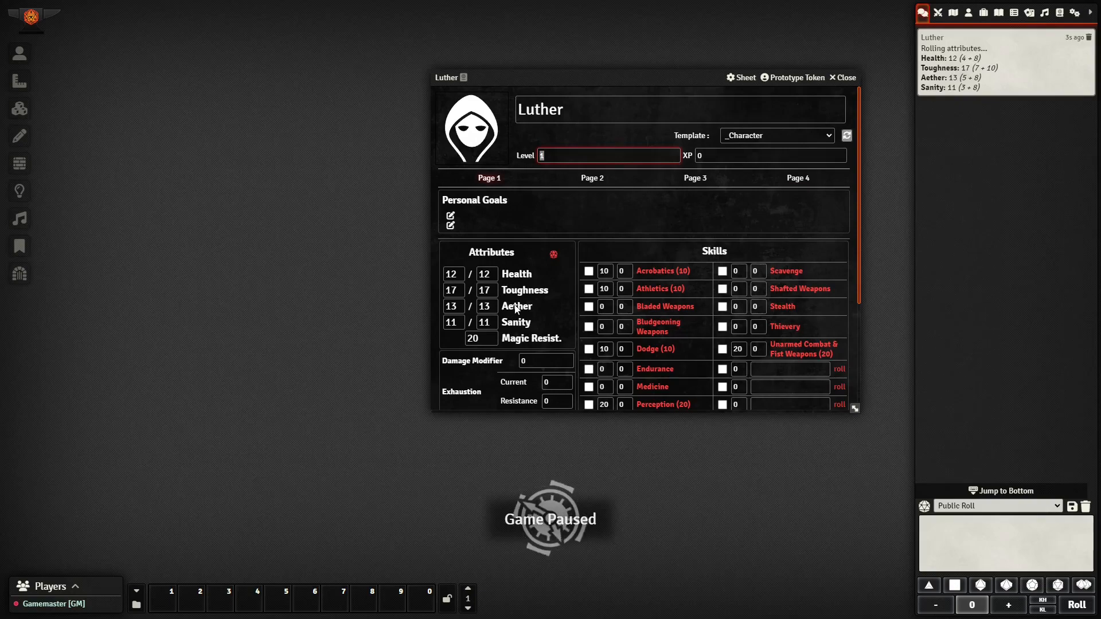
Create a folder named Weapons in the items directory
scroll(517, 308, down, 3)
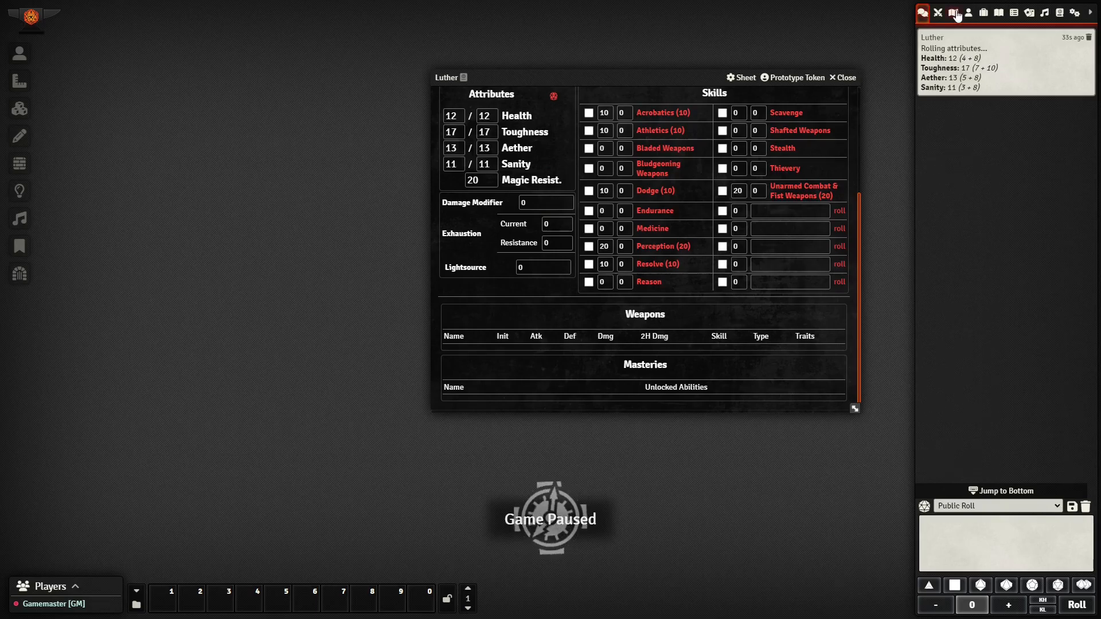
click(984, 13)
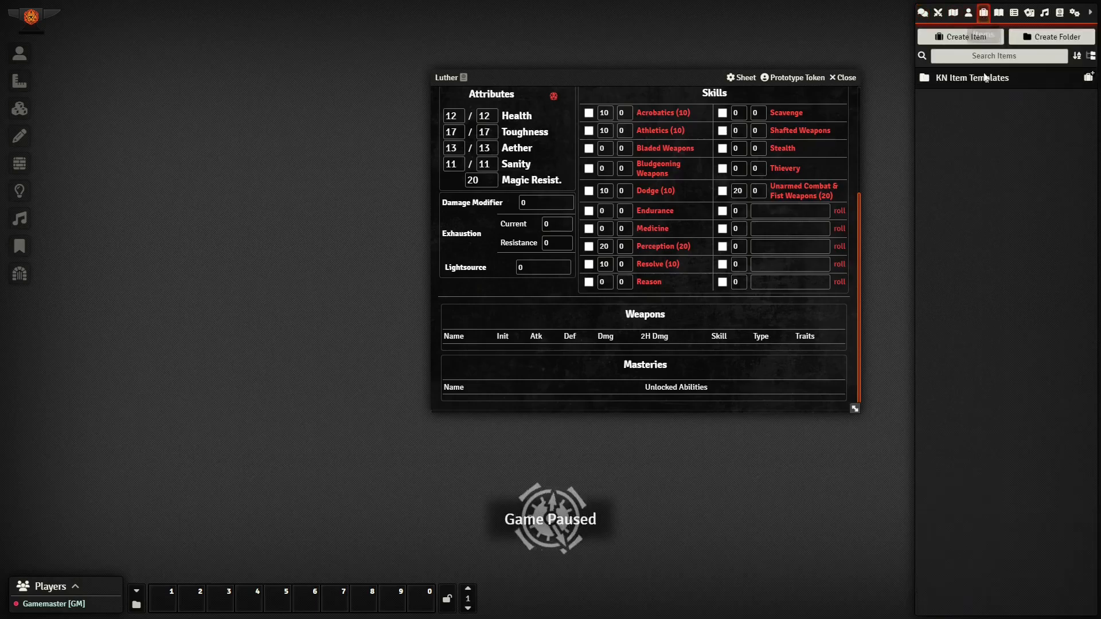
click(1037, 37)
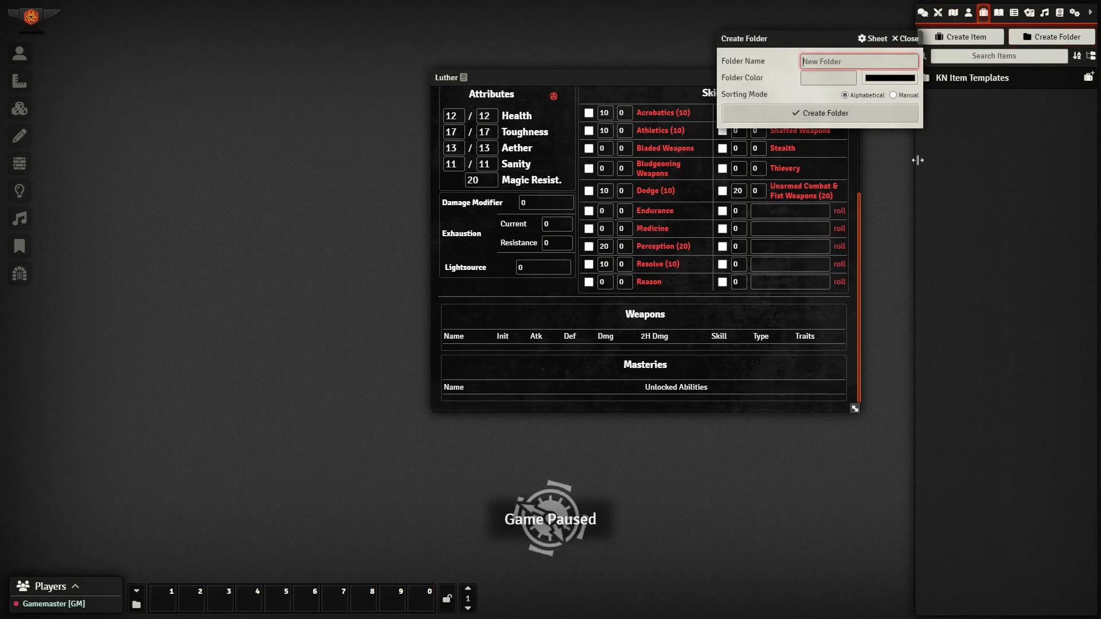
text(Weapons)
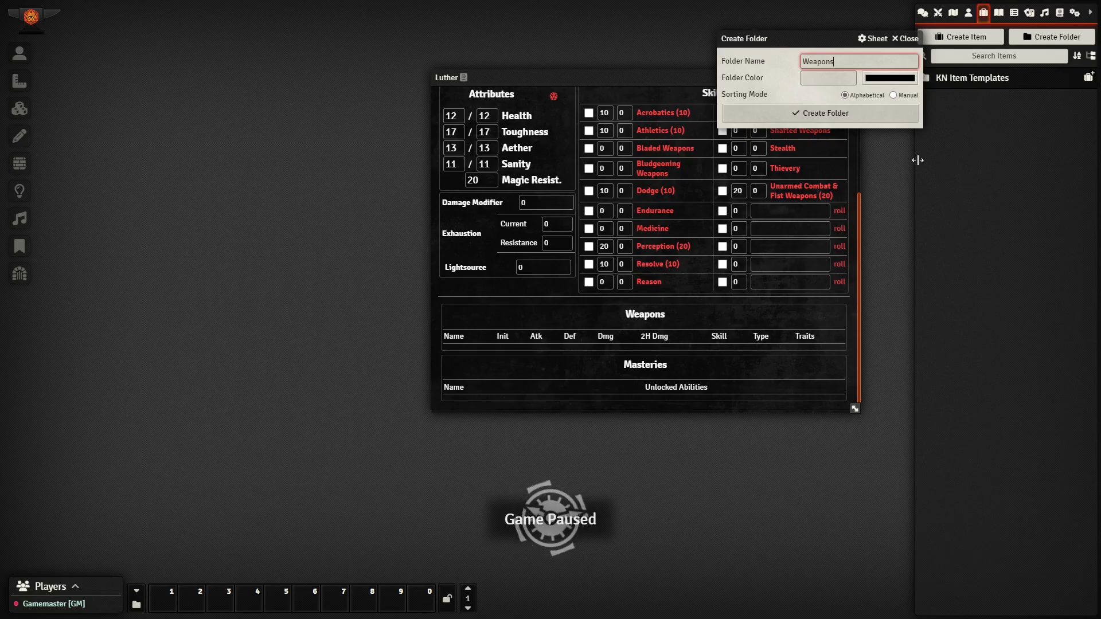
key(Return)
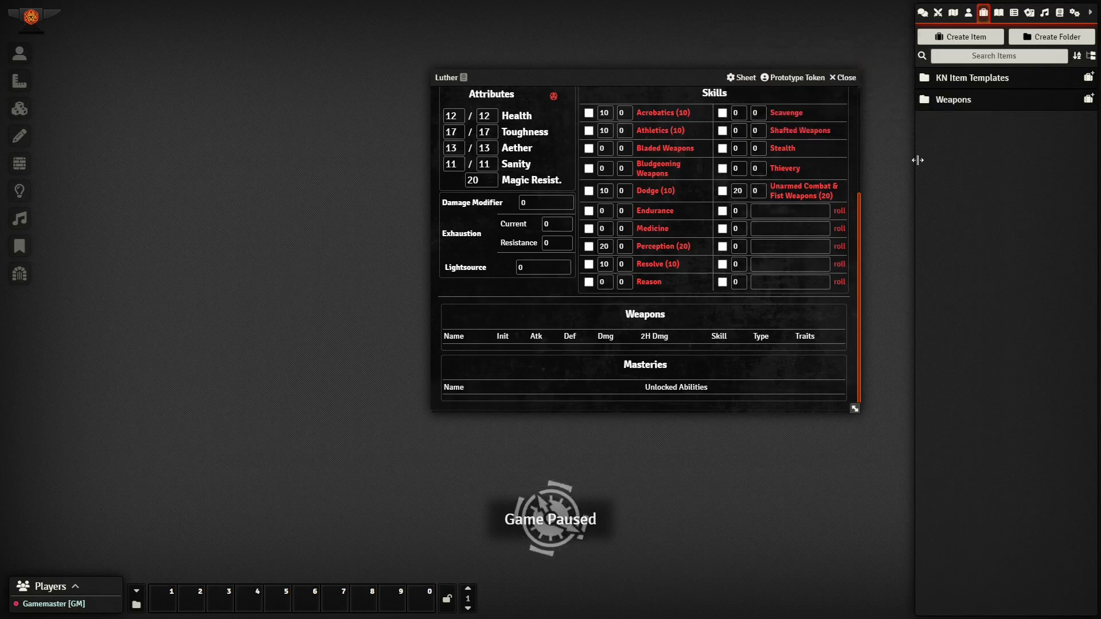
Begin a new equippableItem named Bastard Sword in the Weapons folder
click(1089, 101)
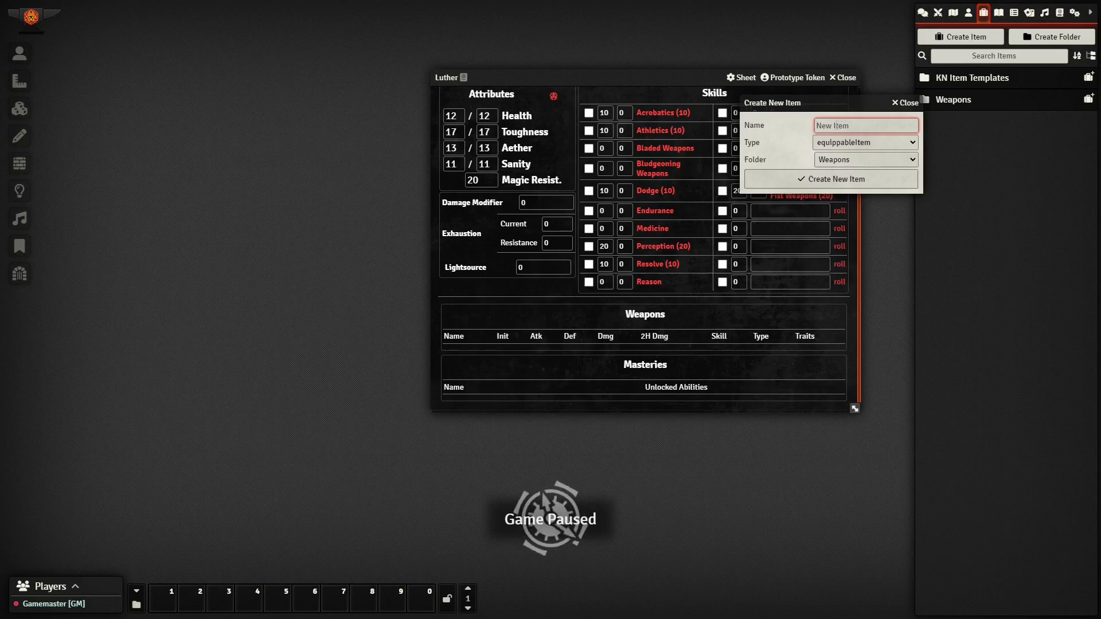
text(Bastard)
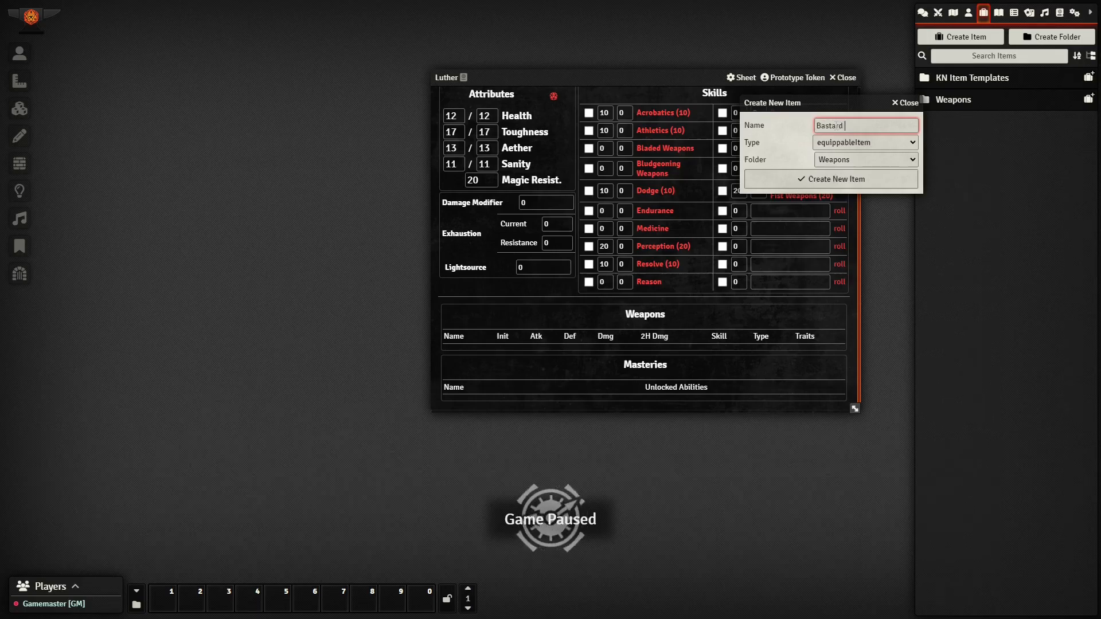
text( Sword)
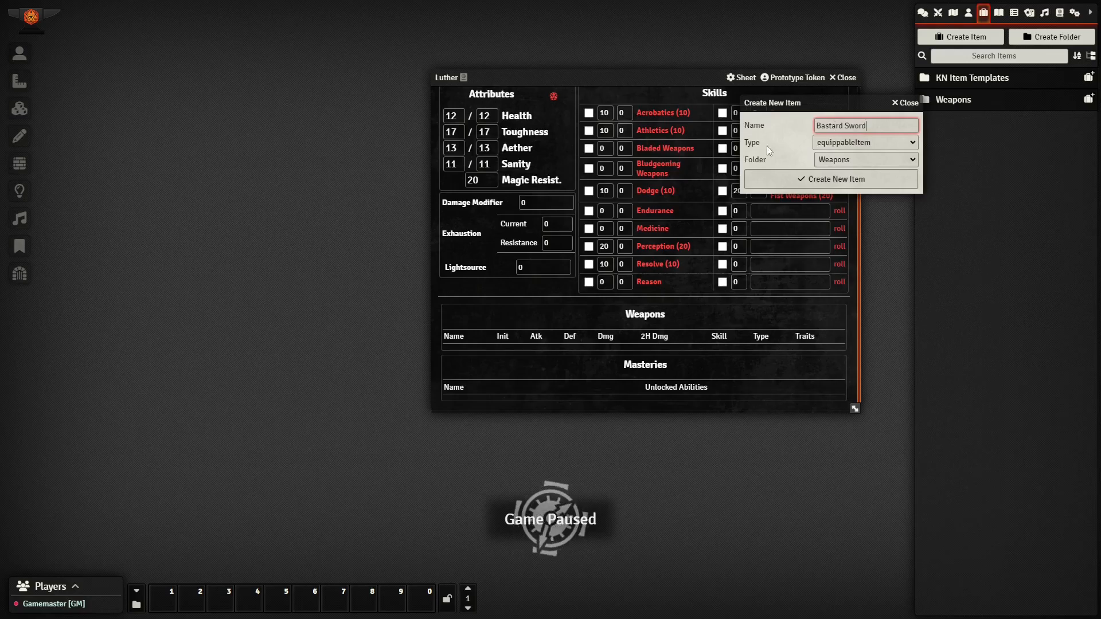
Set Luther's Bladed Weapons skill to 60 and bring the new-item dialog back to the front
click(603, 149)
text(60)
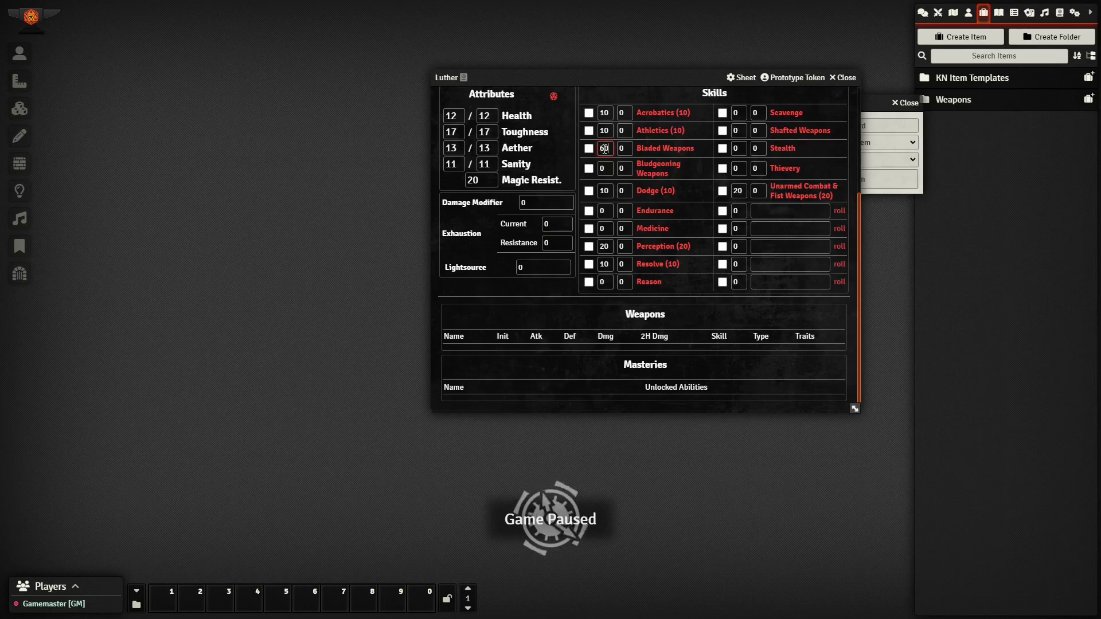
click(868, 107)
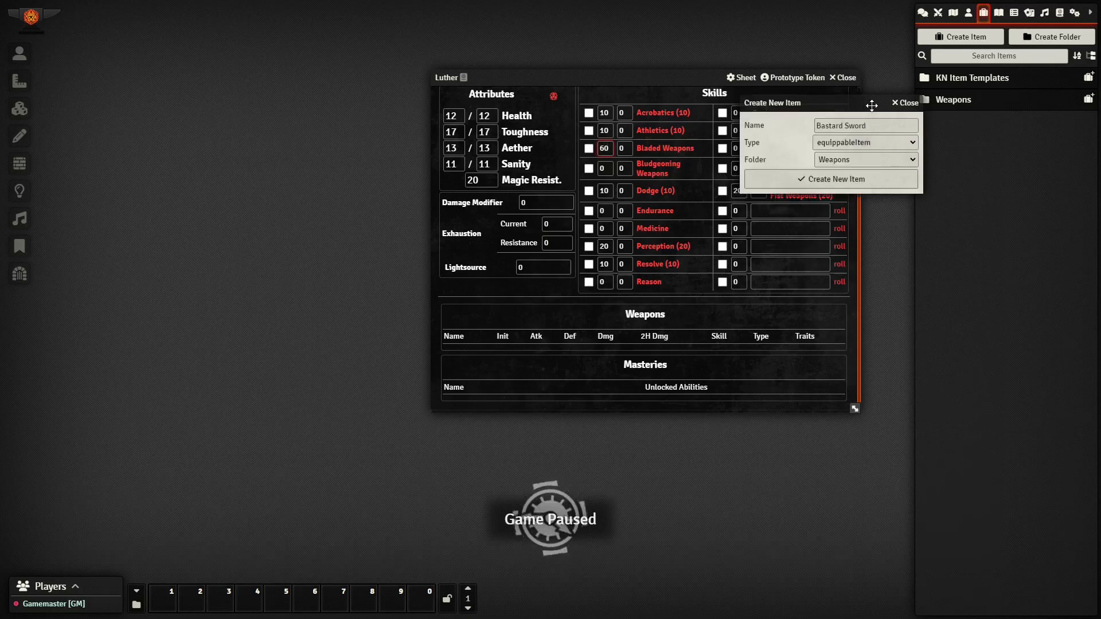
Finish creating the Bastard Sword item and load the _weapon template on its sheet
click(835, 179)
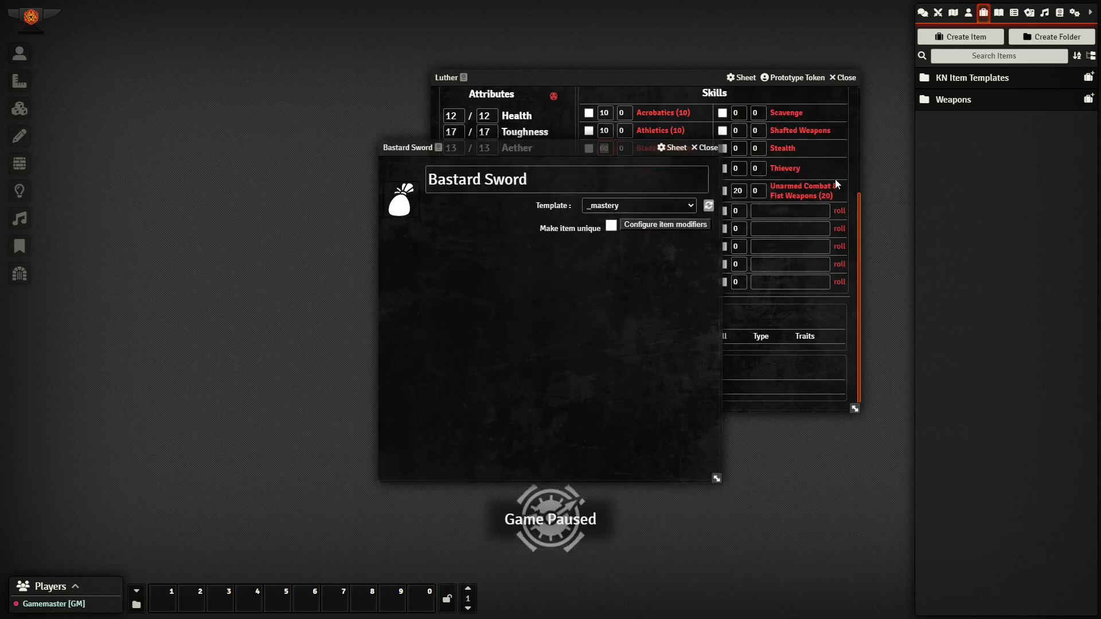
click(675, 207)
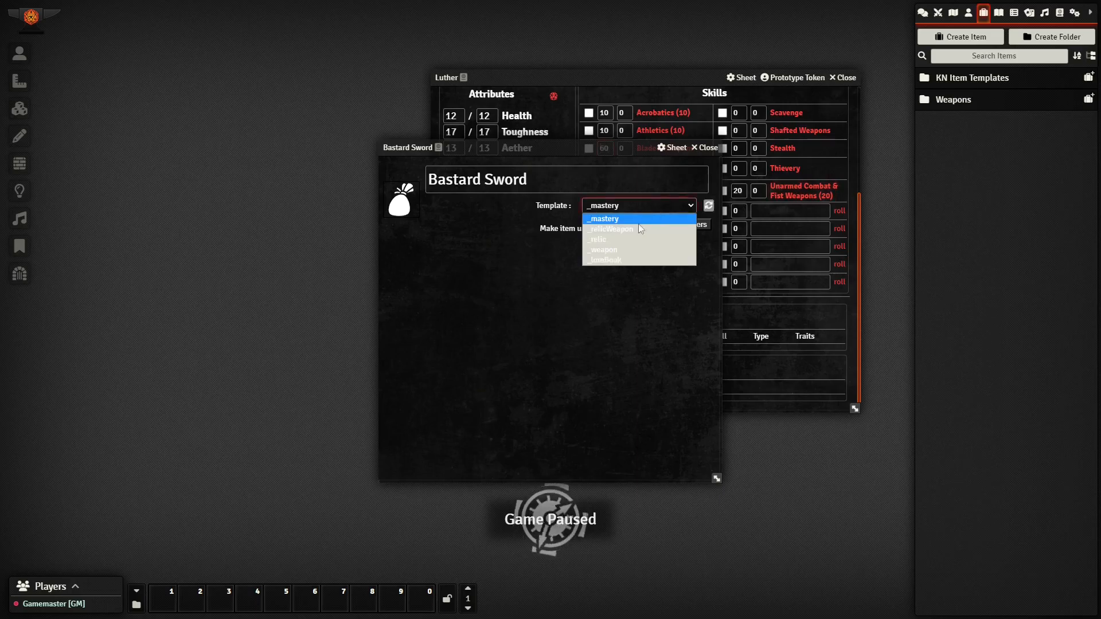
click(623, 251)
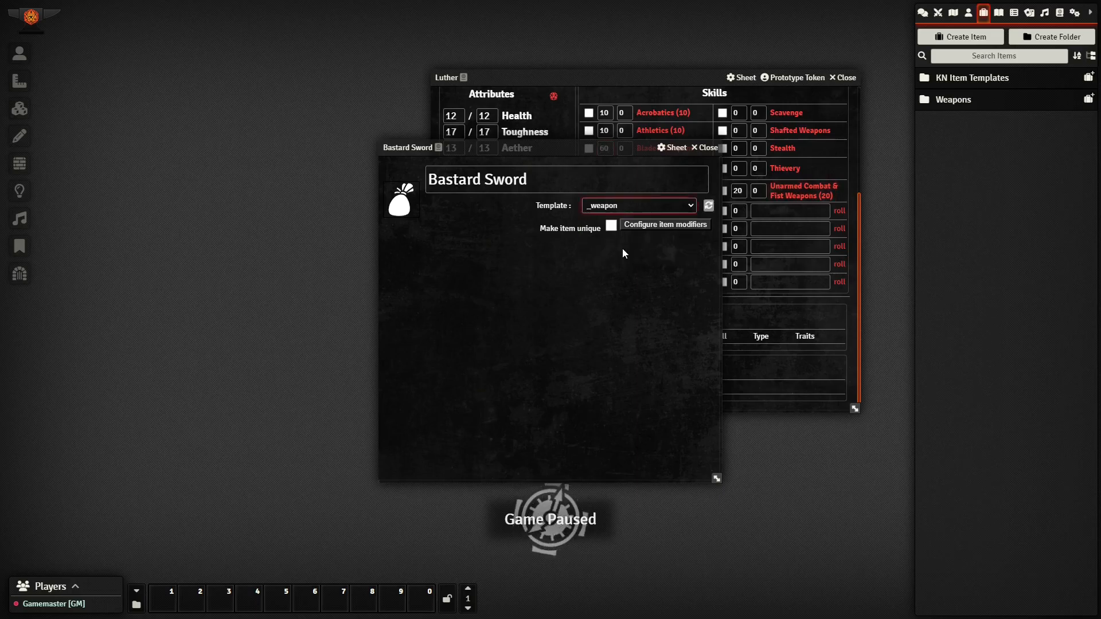
click(709, 206)
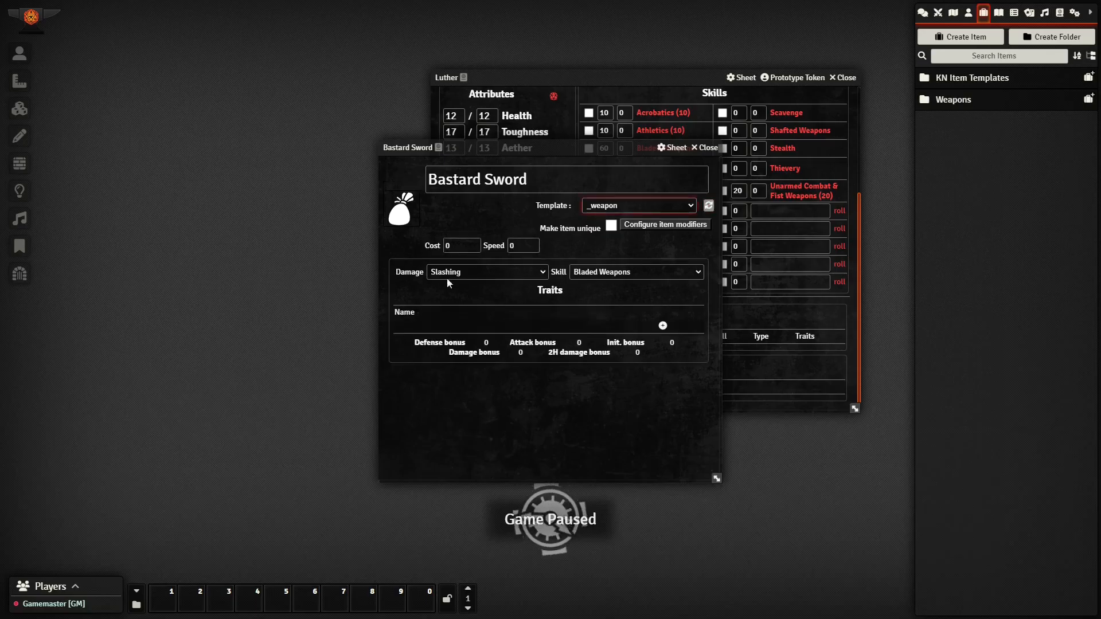
Set the Bastard Sword's cost to 15, its damage to Slashing and its skill to Bladed Weapons
click(457, 248)
text(15)
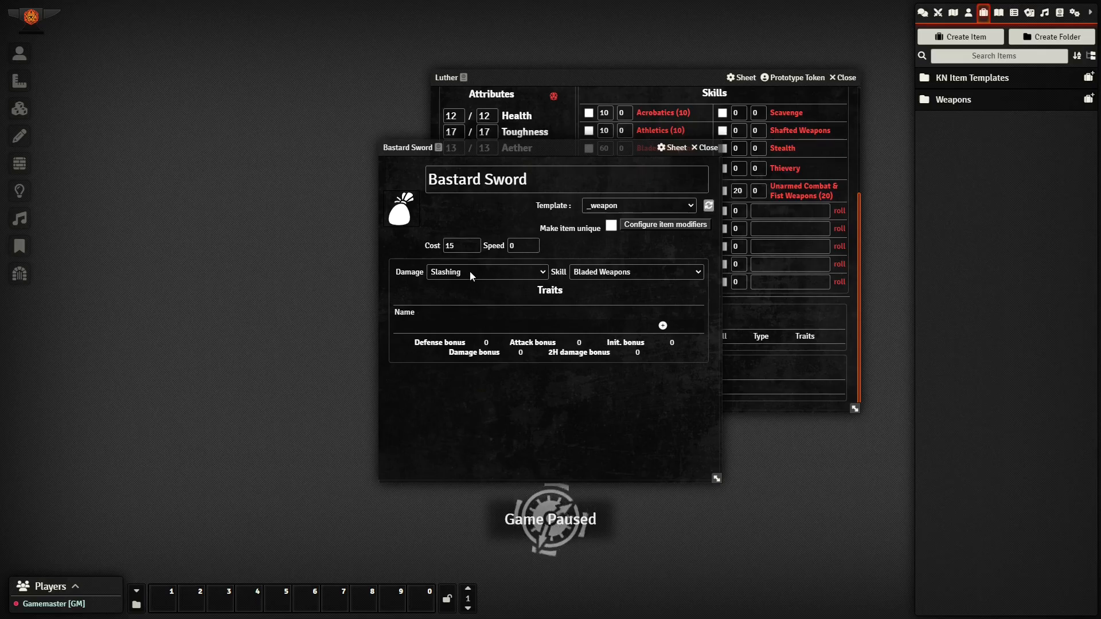
click(469, 271)
click(491, 287)
click(584, 275)
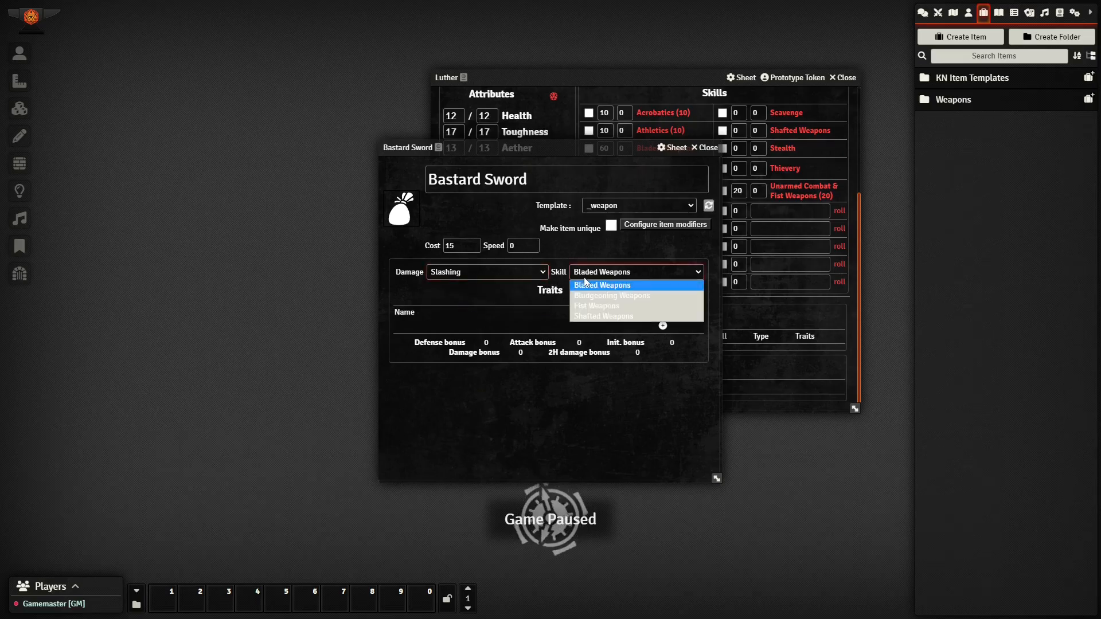
click(594, 286)
Add the Parrying trait to the Bastard Sword
click(663, 326)
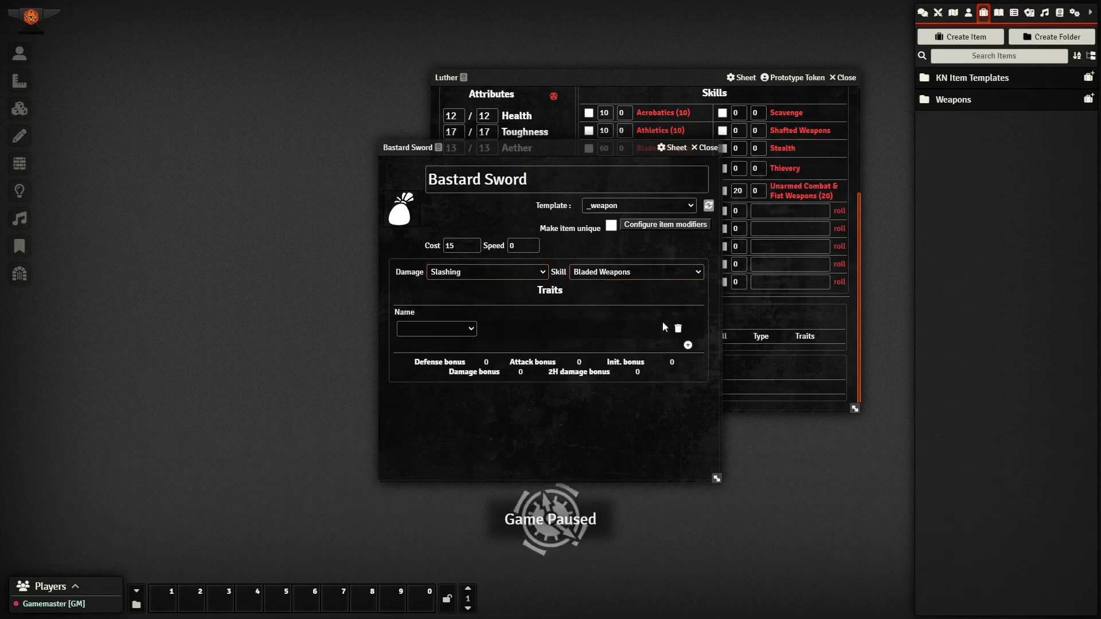
click(476, 330)
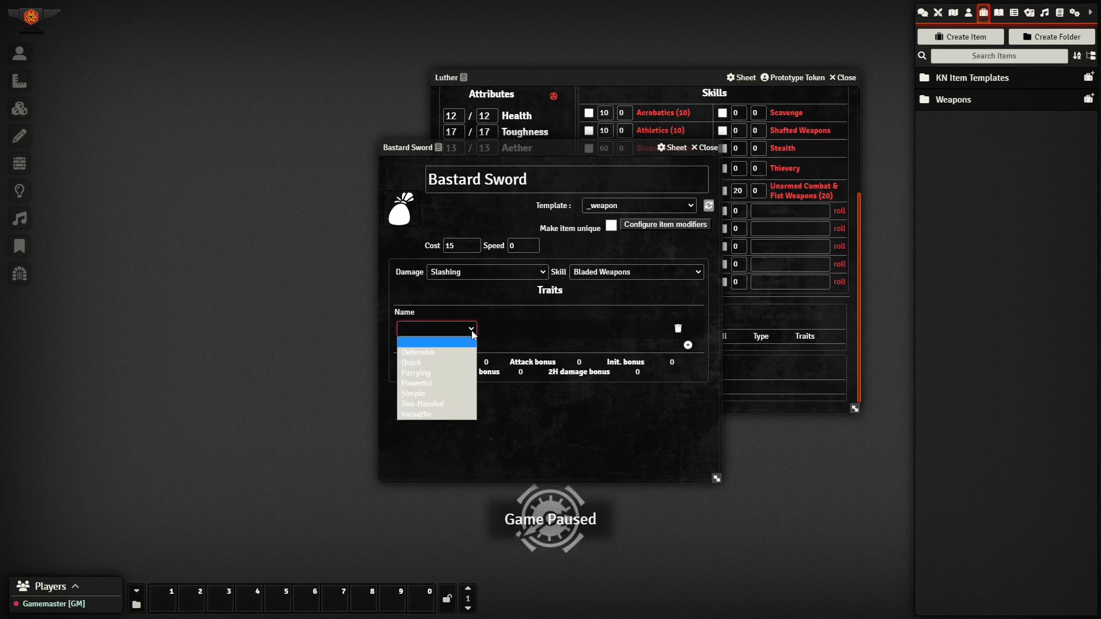
click(431, 373)
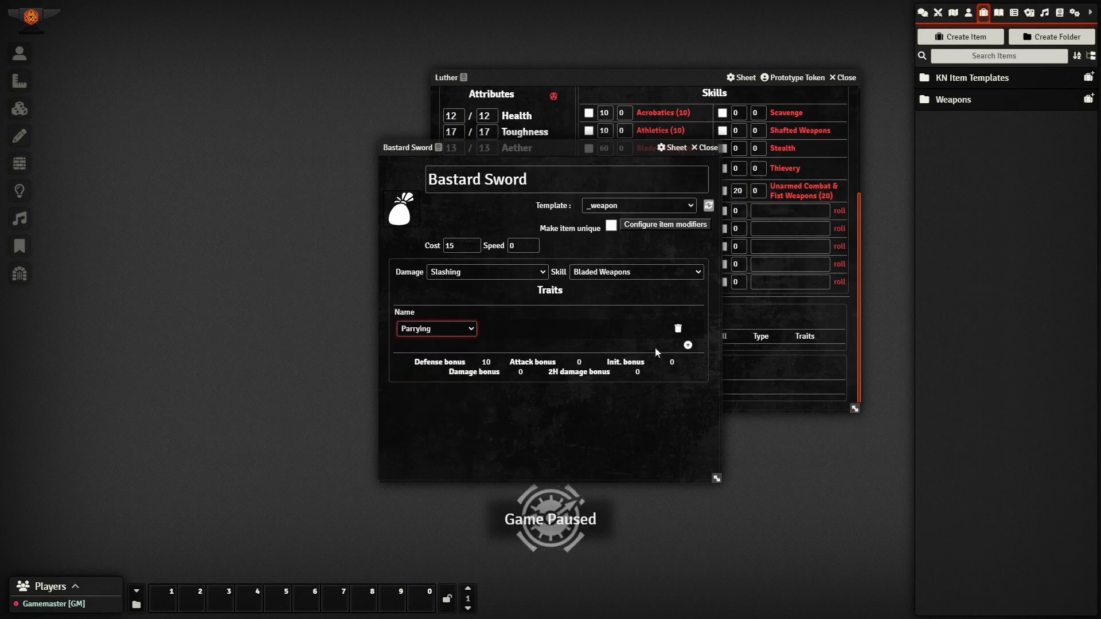
Add the Versatile trait to the Bastard Sword and close its item sheet
click(687, 344)
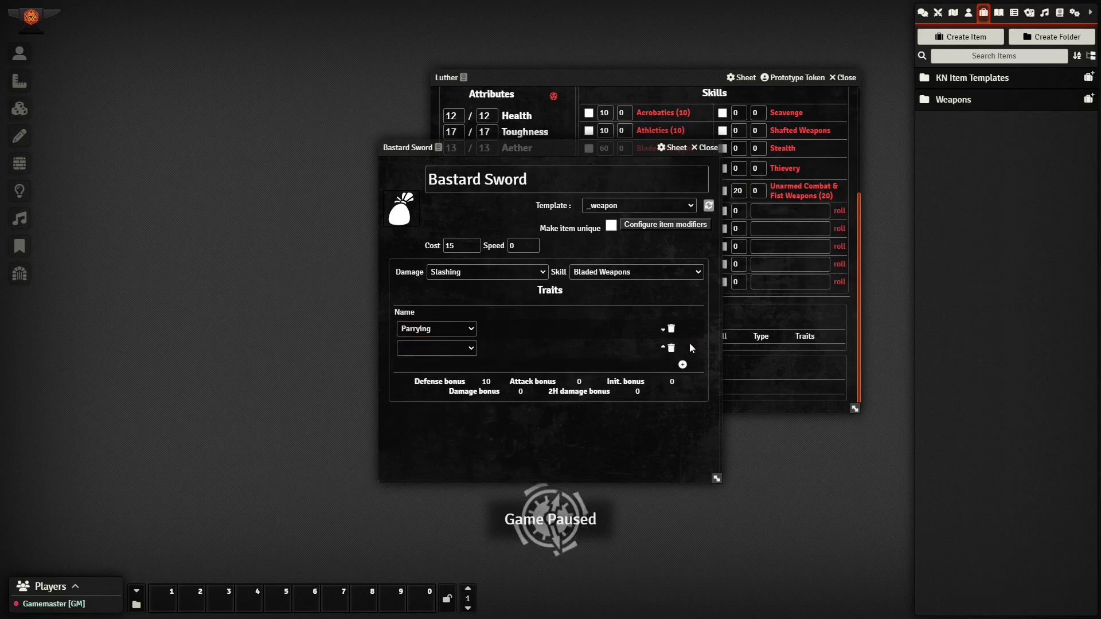
click(470, 350)
click(448, 422)
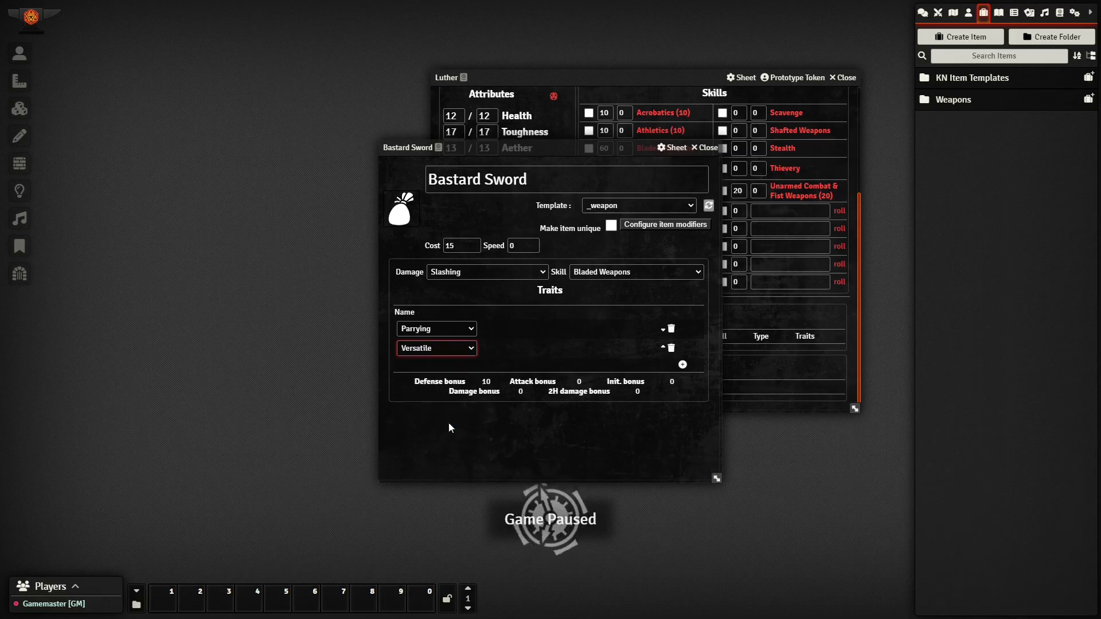
click(607, 332)
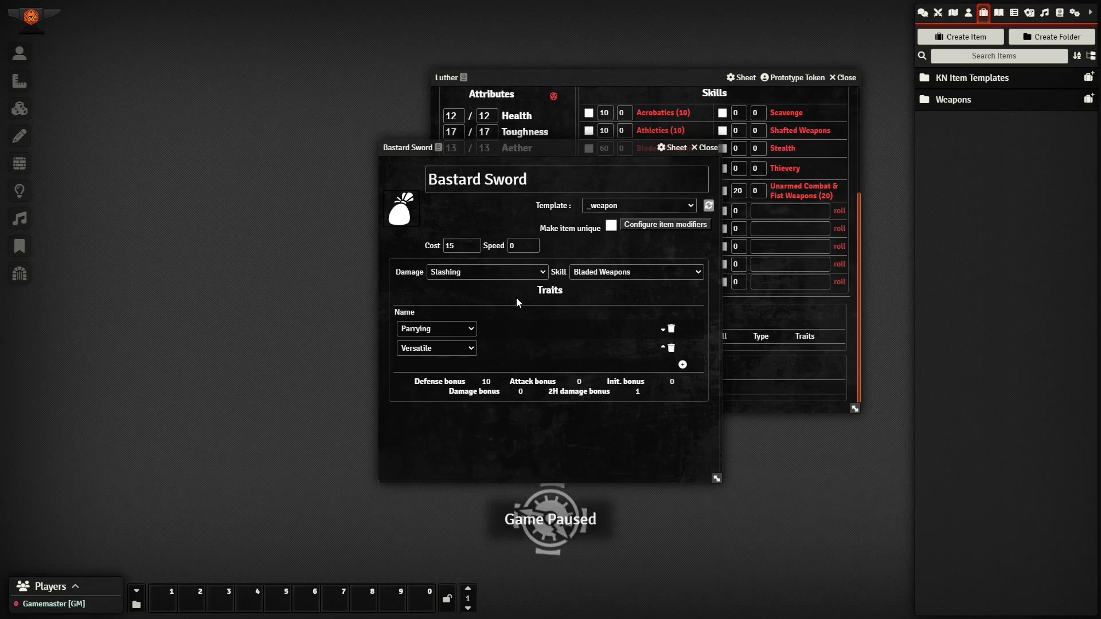
click(704, 150)
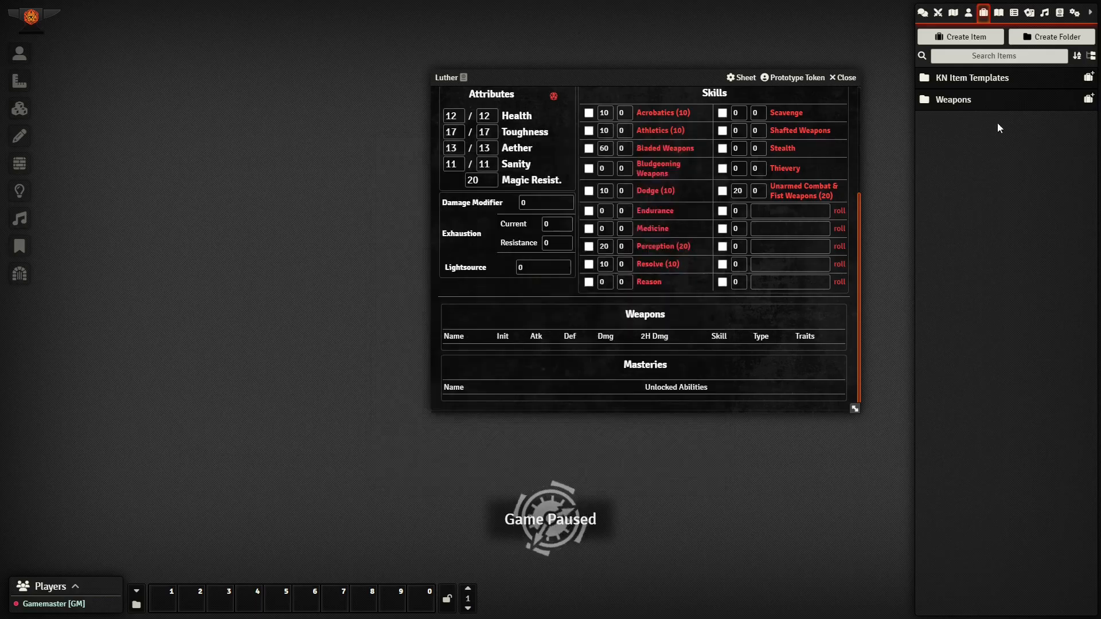
Add the Bastard Sword from the Weapons folder to Luther's sheet and check the sheet's Weapons section
click(964, 99)
drag(963, 124, 605, 312)
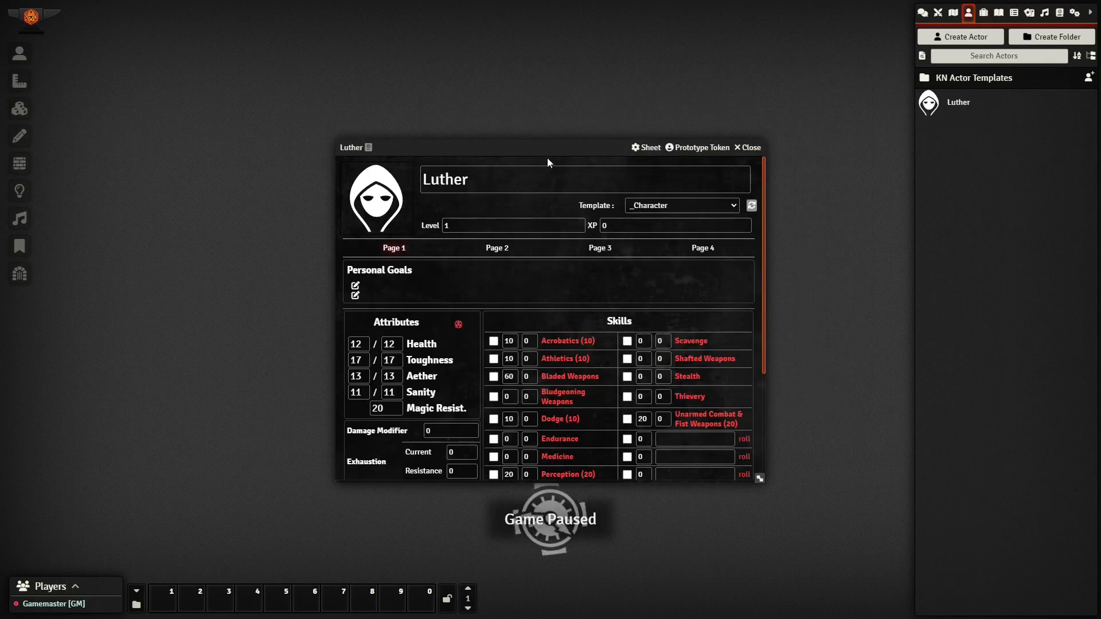
drag(559, 147, 612, 95)
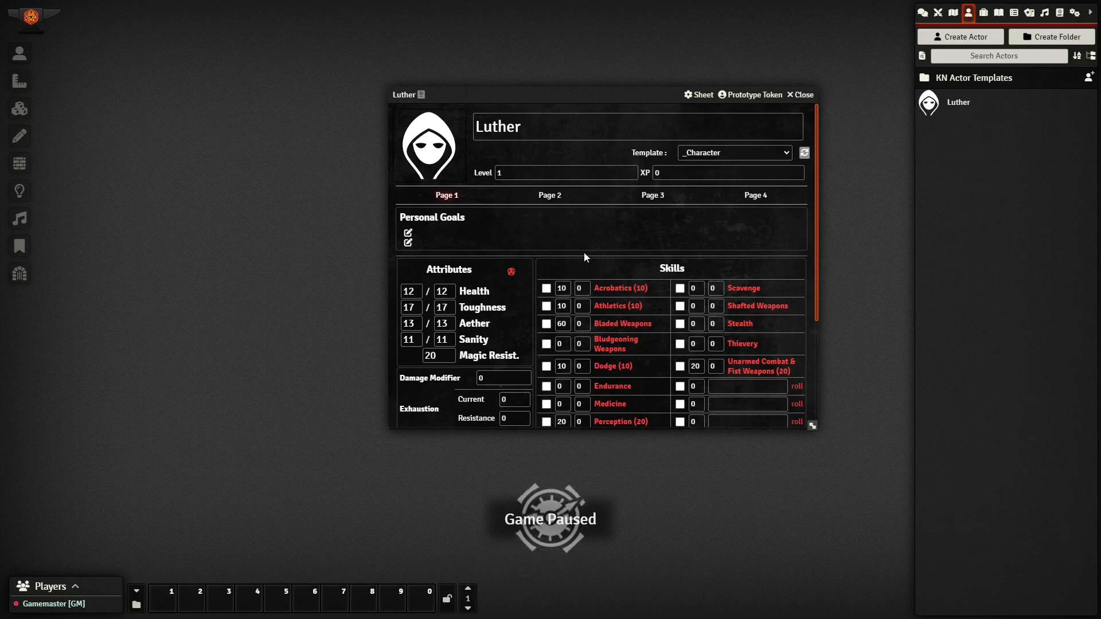
scroll(584, 252, down, 3)
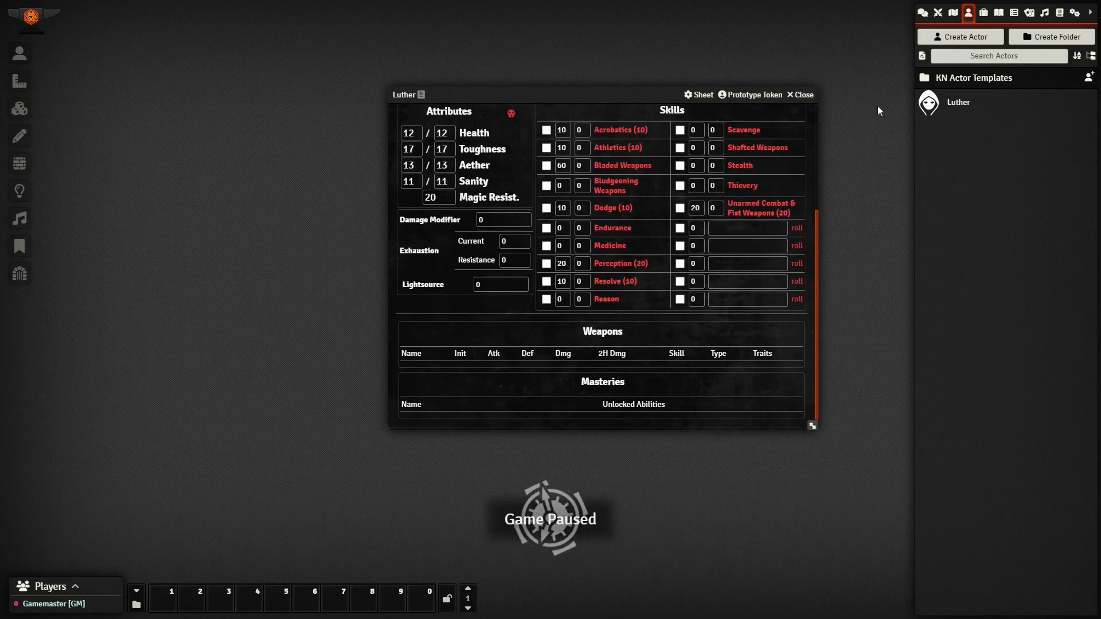
In the _Character template, filter the weaponsContainer item container to the _relicWeapon and _weapon templates and save the component
click(962, 82)
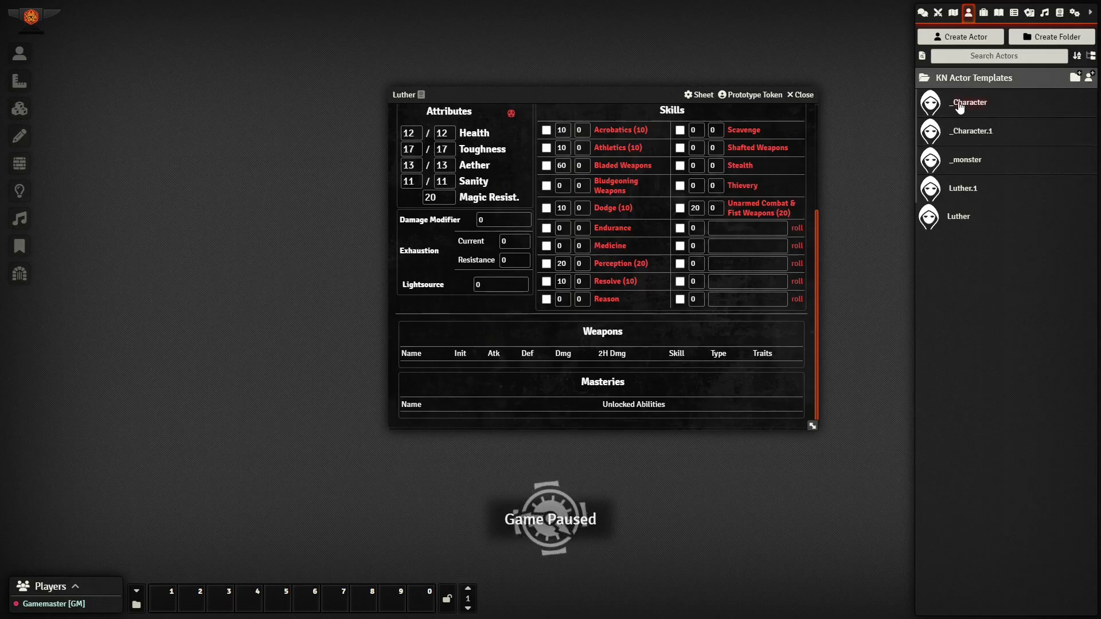
click(960, 105)
scroll(549, 335, down, 3)
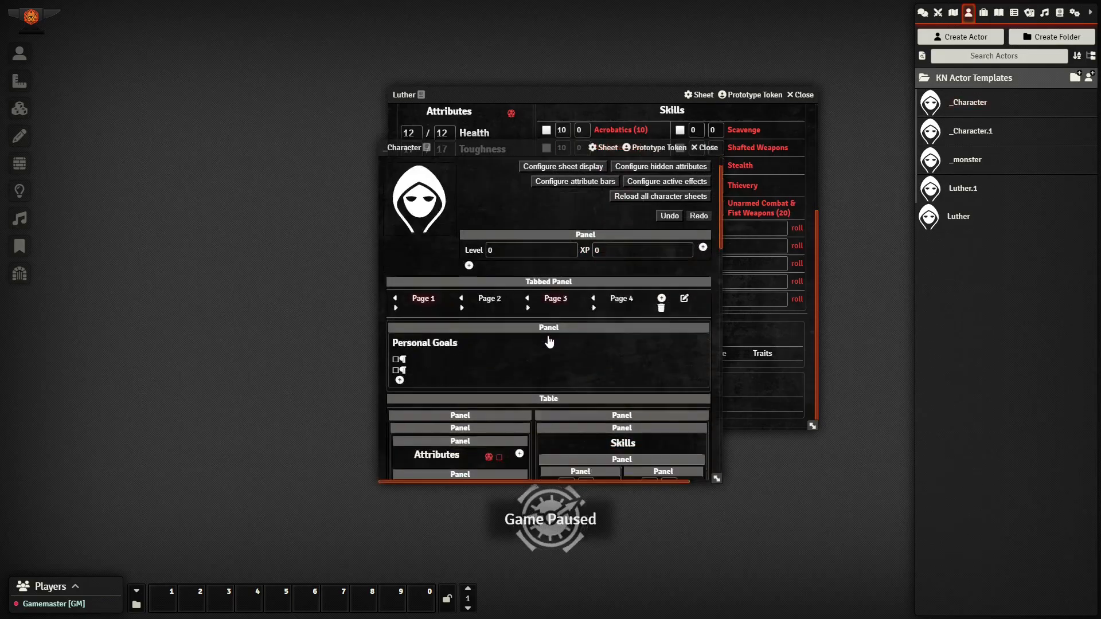
scroll(548, 335, down, 10)
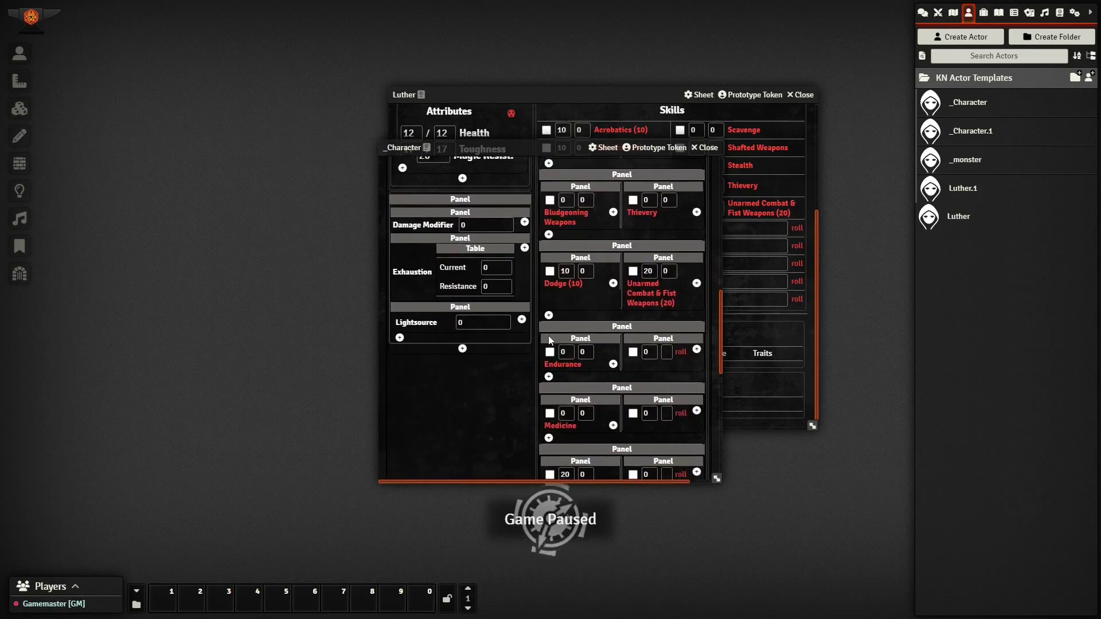
scroll(549, 340, down, 3)
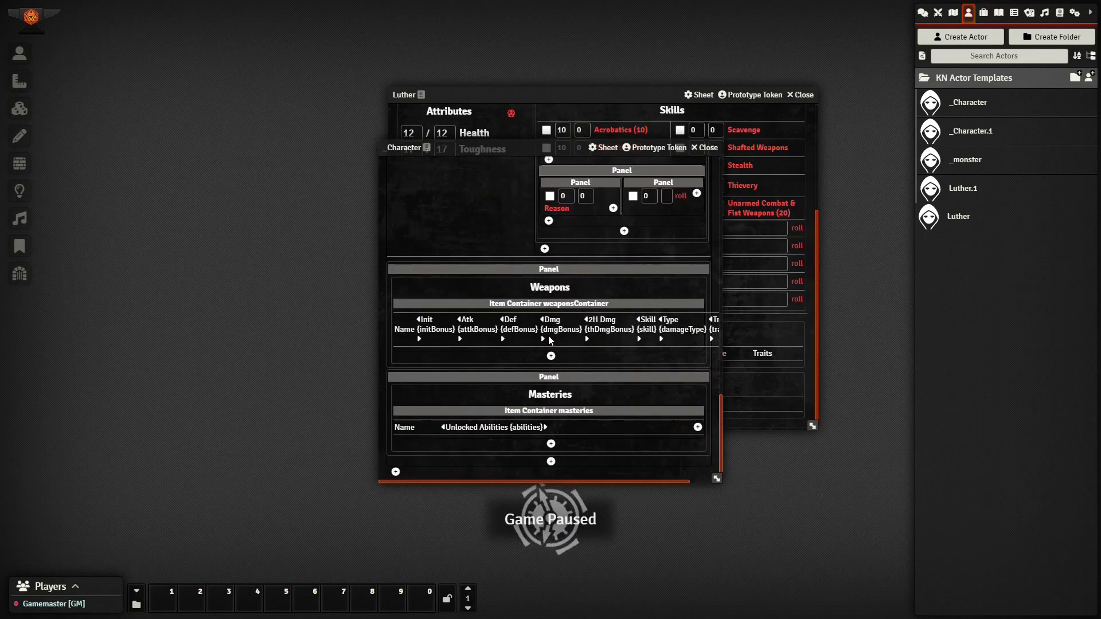
scroll(549, 340, down, 1)
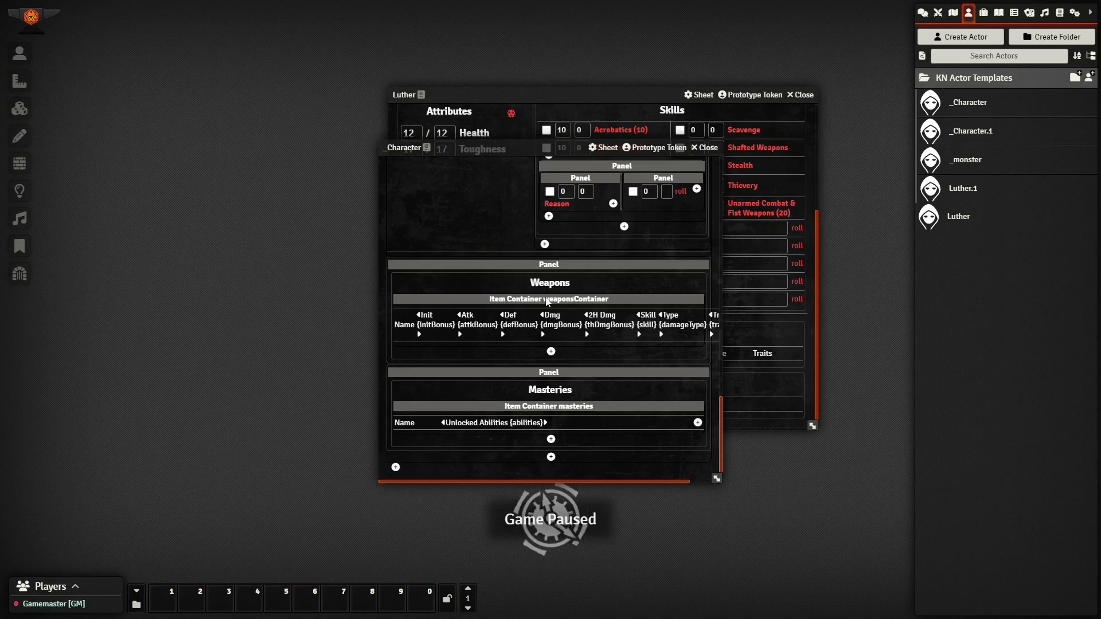
click(547, 300)
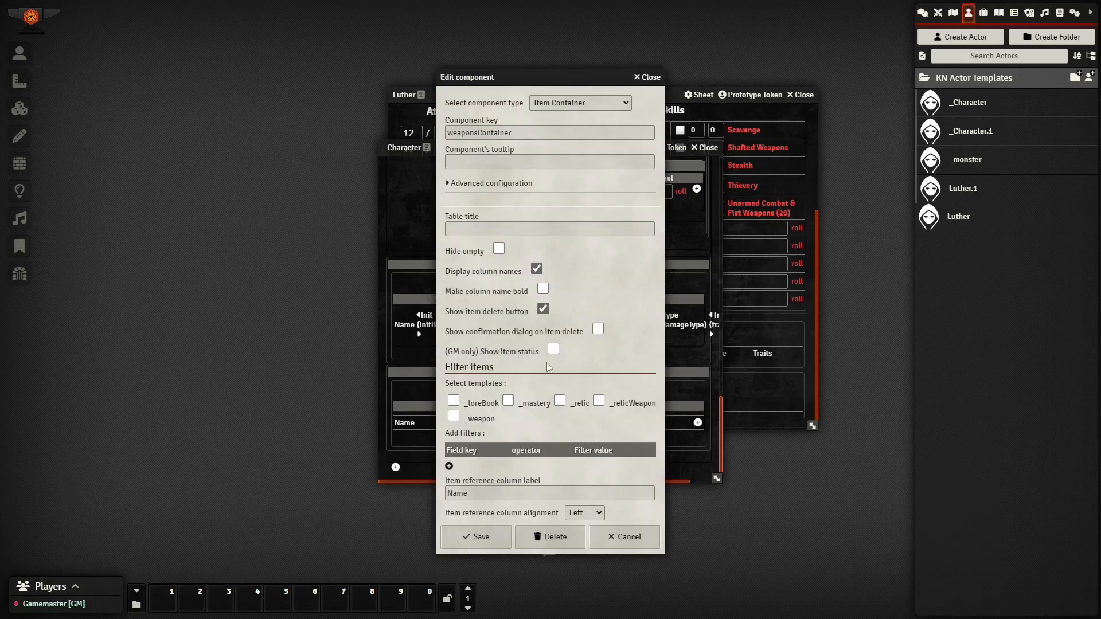
click(599, 401)
click(454, 417)
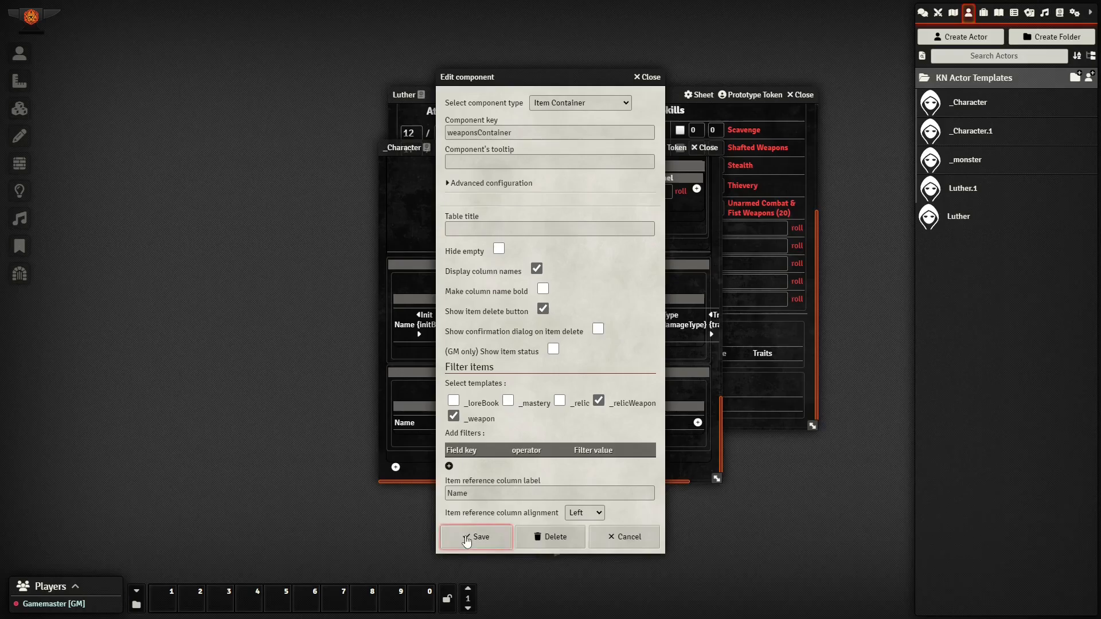
click(468, 539)
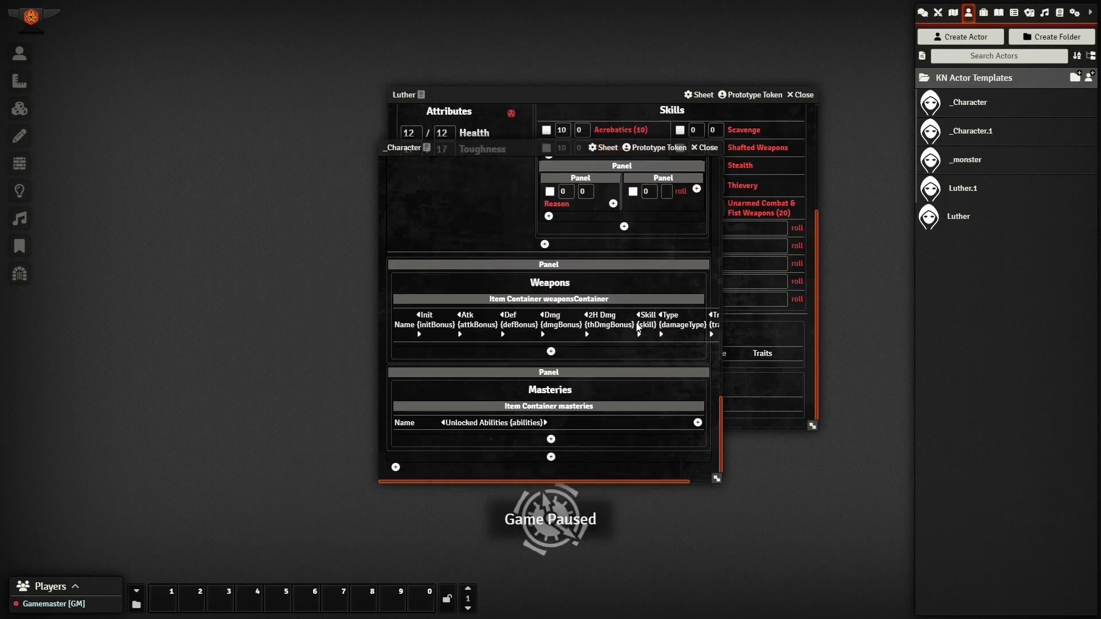
Reload all character sheets from the _Character template to apply the weapons filter
scroll(663, 234, up, 10)
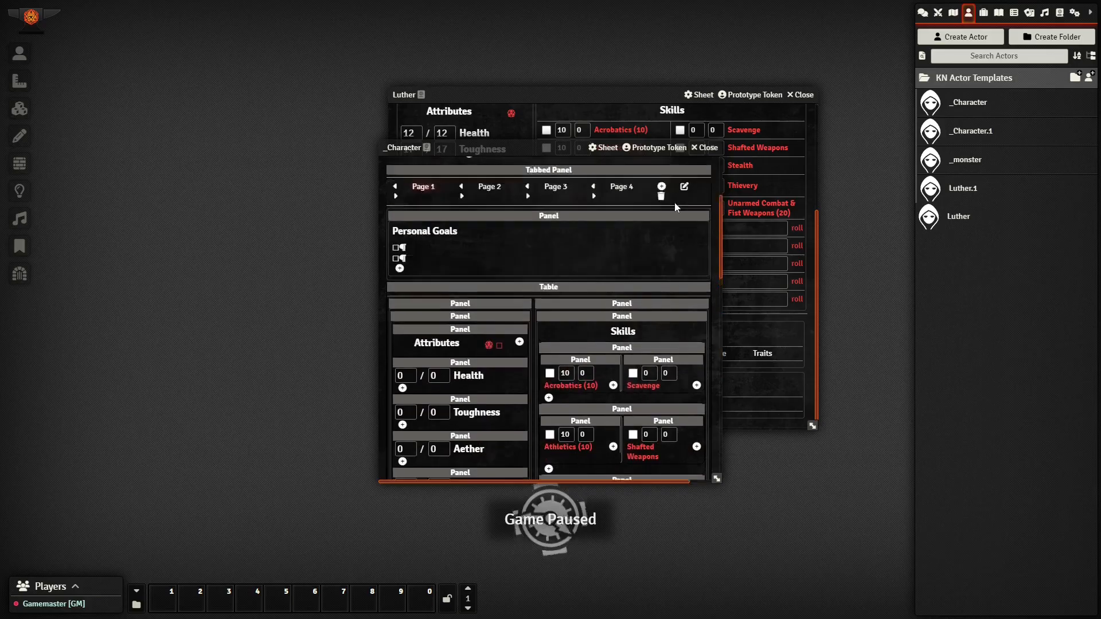
scroll(674, 202, up, 3)
click(644, 235)
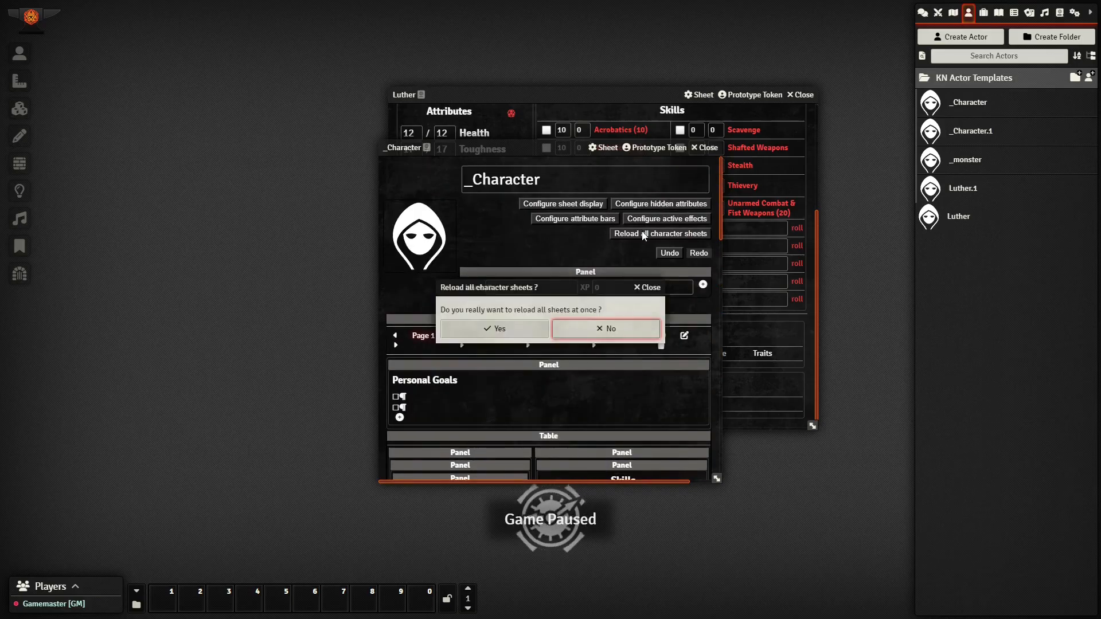
click(488, 335)
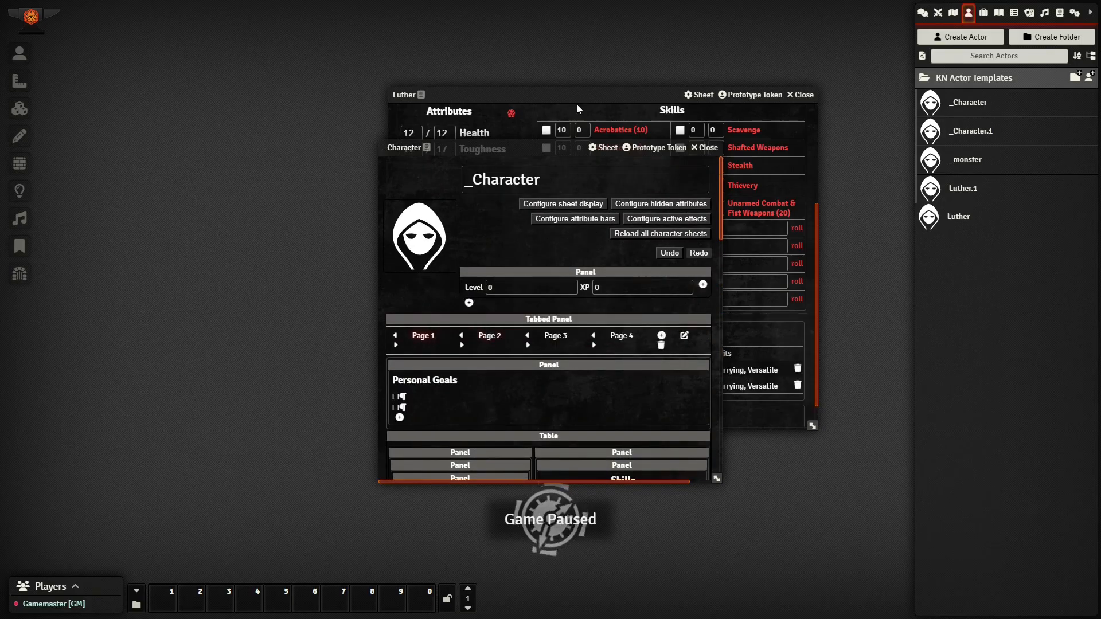
Delete the duplicate Bastard Sword from Luther's weapons and arrange Luther's sheet and the _Character template side by side
drag(577, 97, 639, 43)
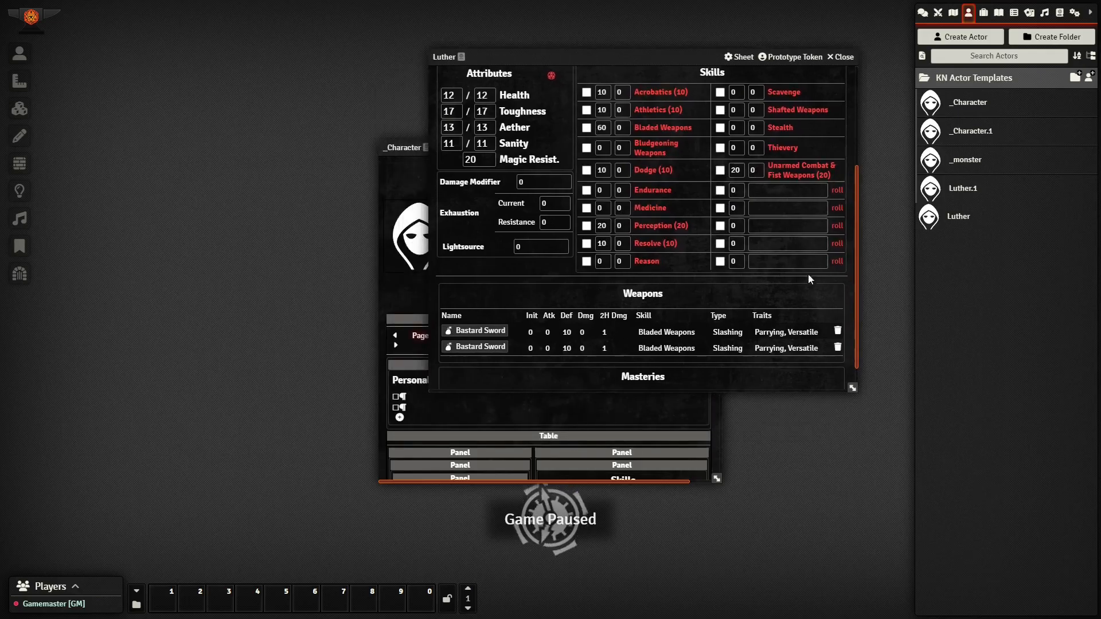
click(838, 332)
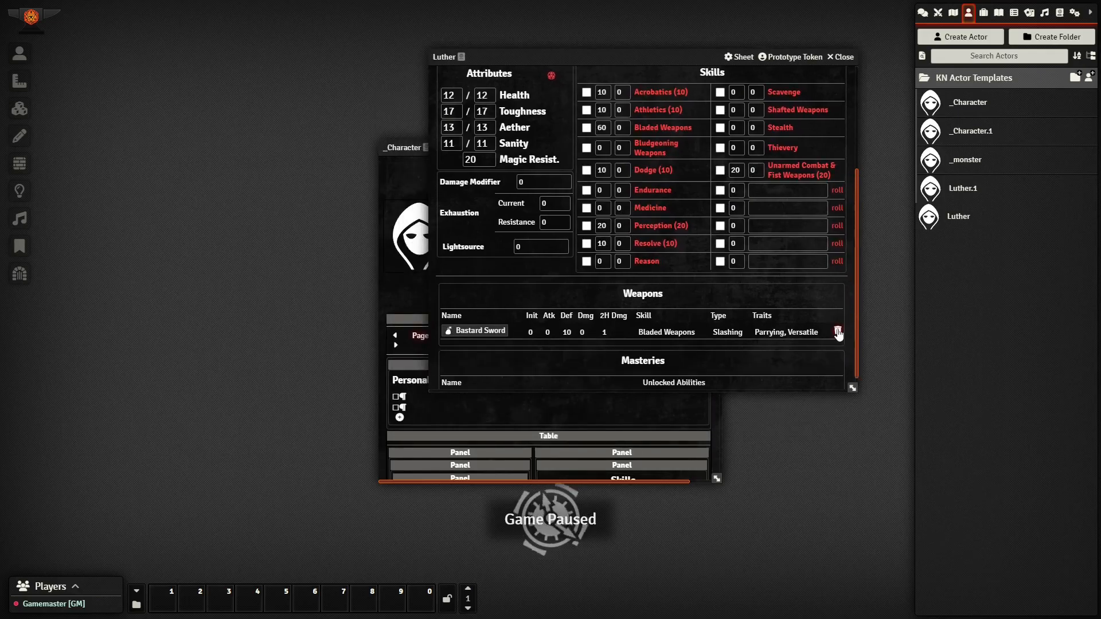
click(385, 147)
drag(385, 147, 80, 125)
scroll(649, 295, down, 1)
scroll(648, 294, down, 1)
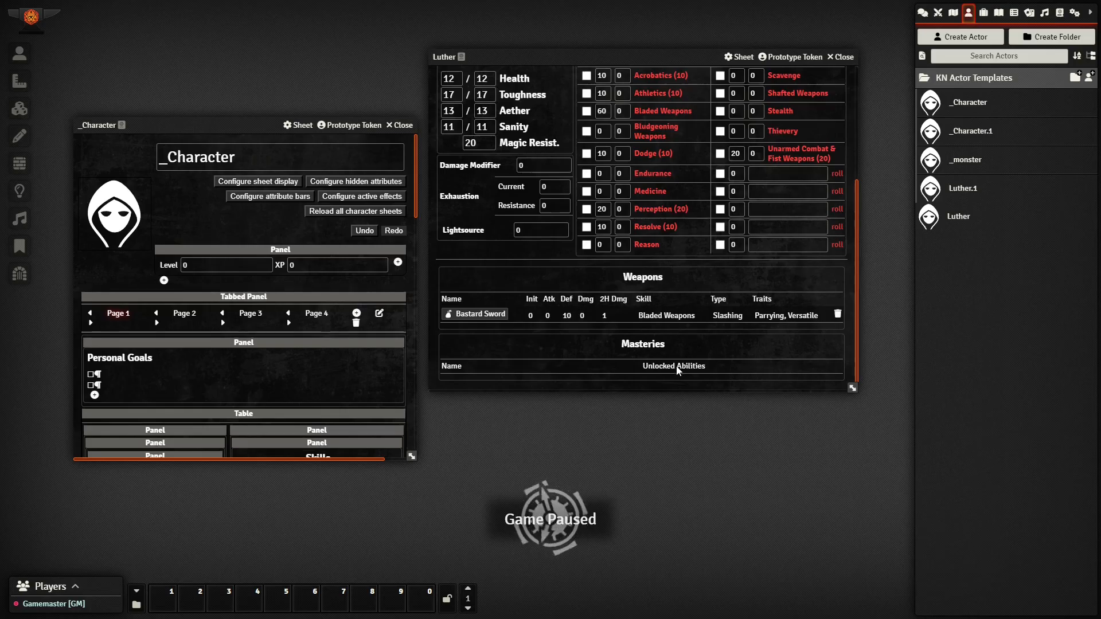
Filter the masteries item container in the _Character template to the _mastery template and save the component
scroll(278, 347, down, 10)
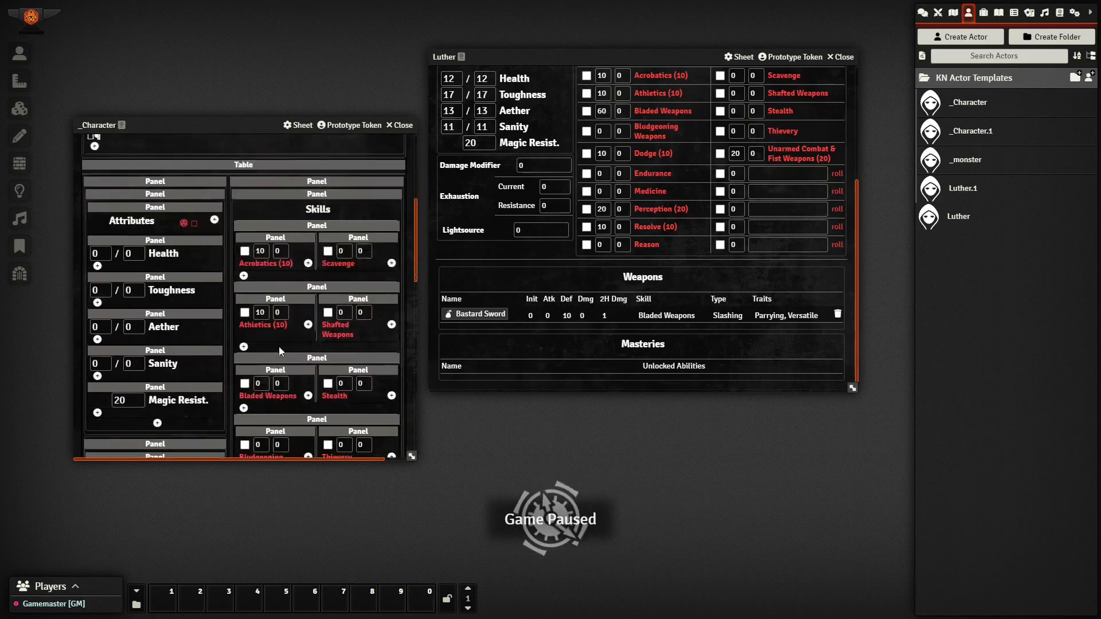
scroll(281, 343, down, 5)
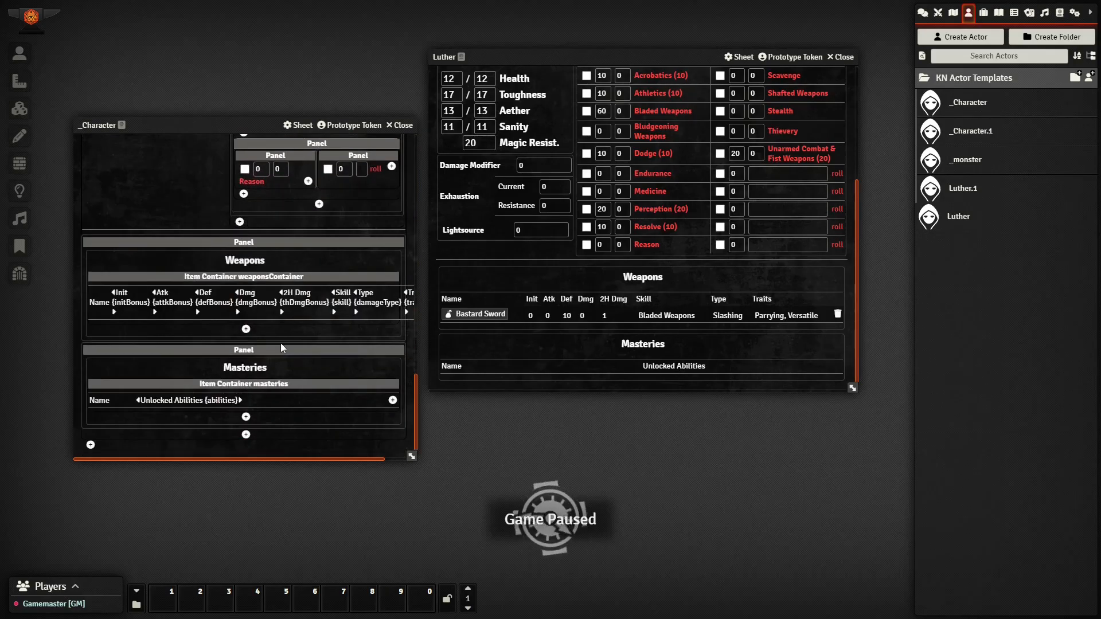
click(251, 385)
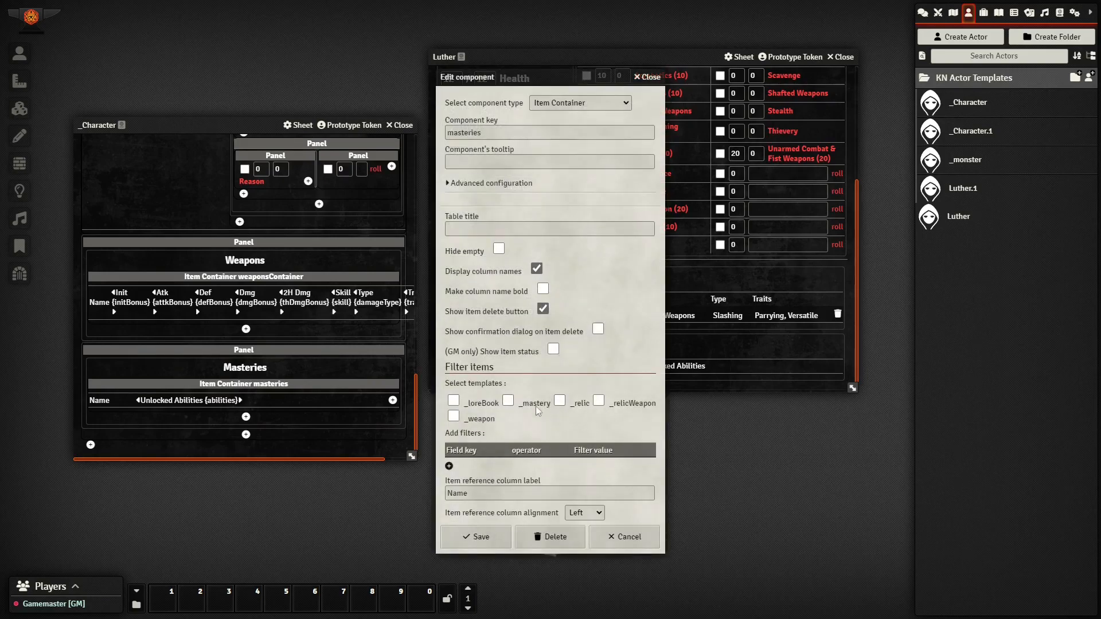
click(509, 402)
click(487, 537)
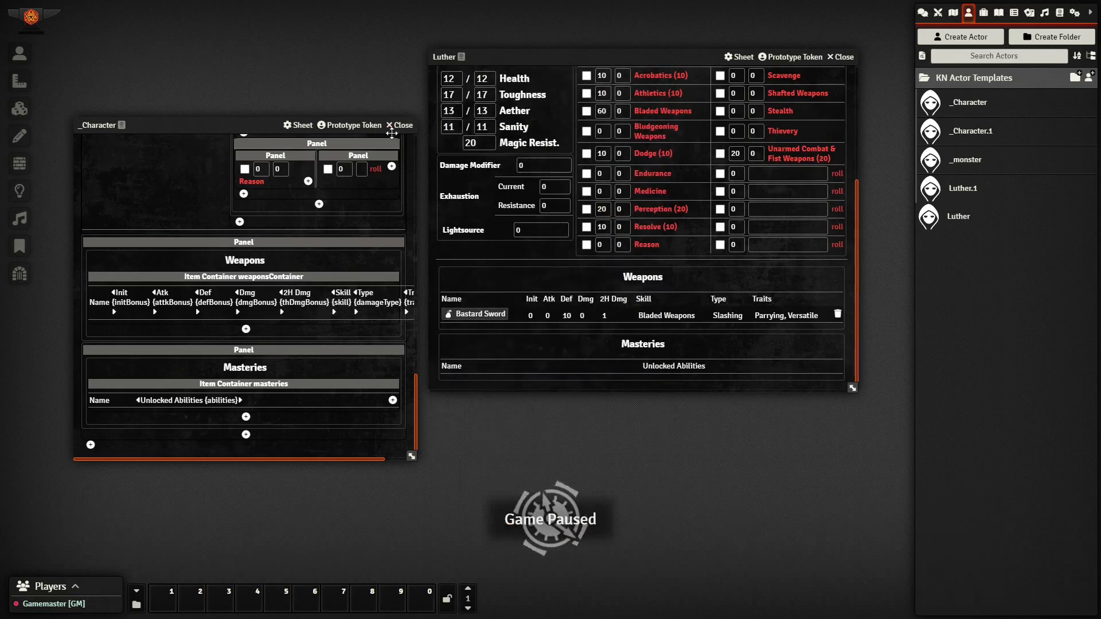
Reload all character sheets to apply the masteries filter and close the _Character template
scroll(378, 217, up, 9)
scroll(378, 209, up, 3)
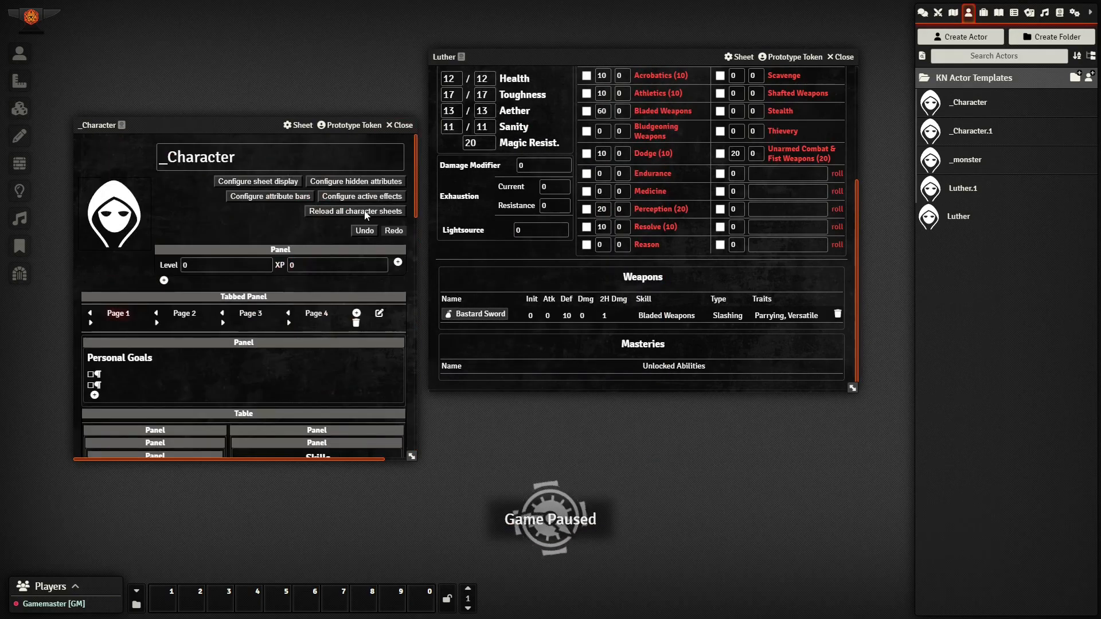
click(370, 212)
click(482, 329)
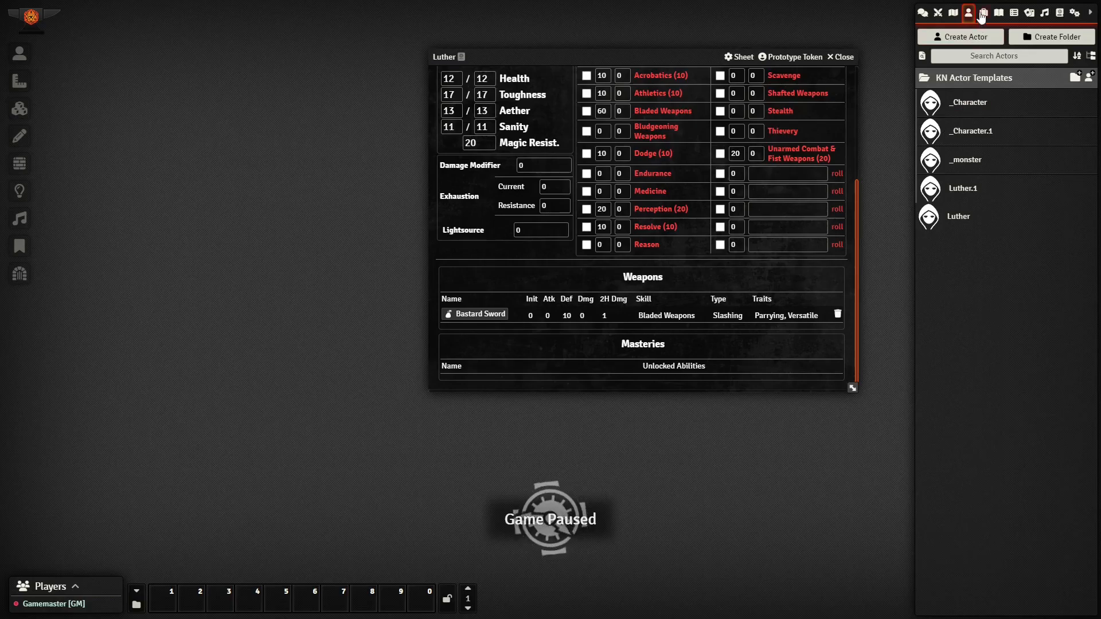
Open the Luther.1 character sheet and enter Bastard Sword as the first weapon in its Weapons table
click(984, 12)
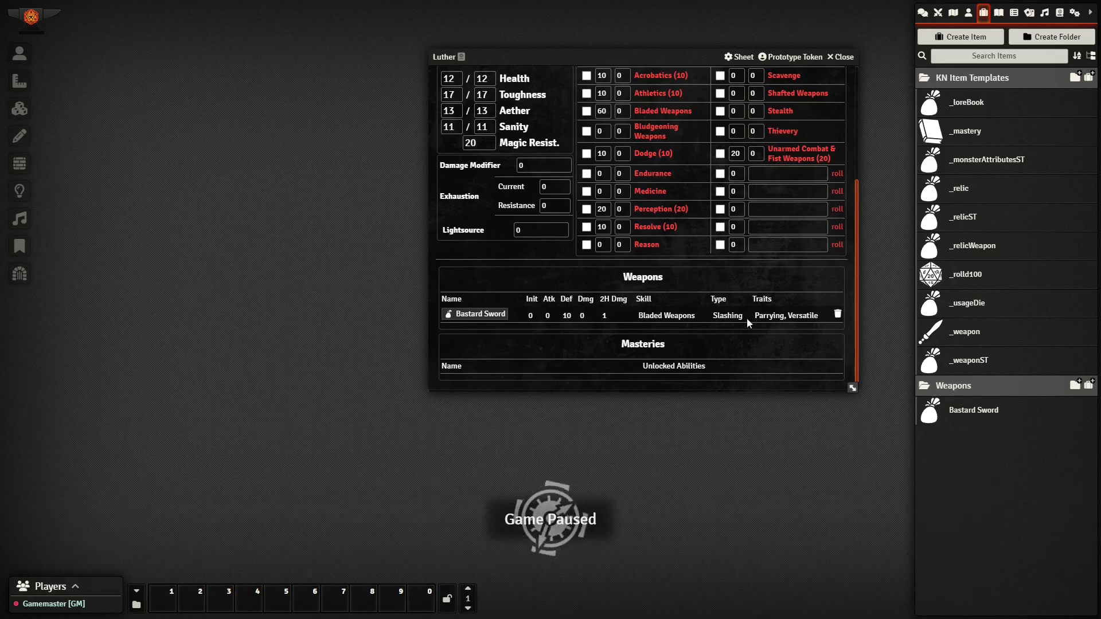
click(969, 12)
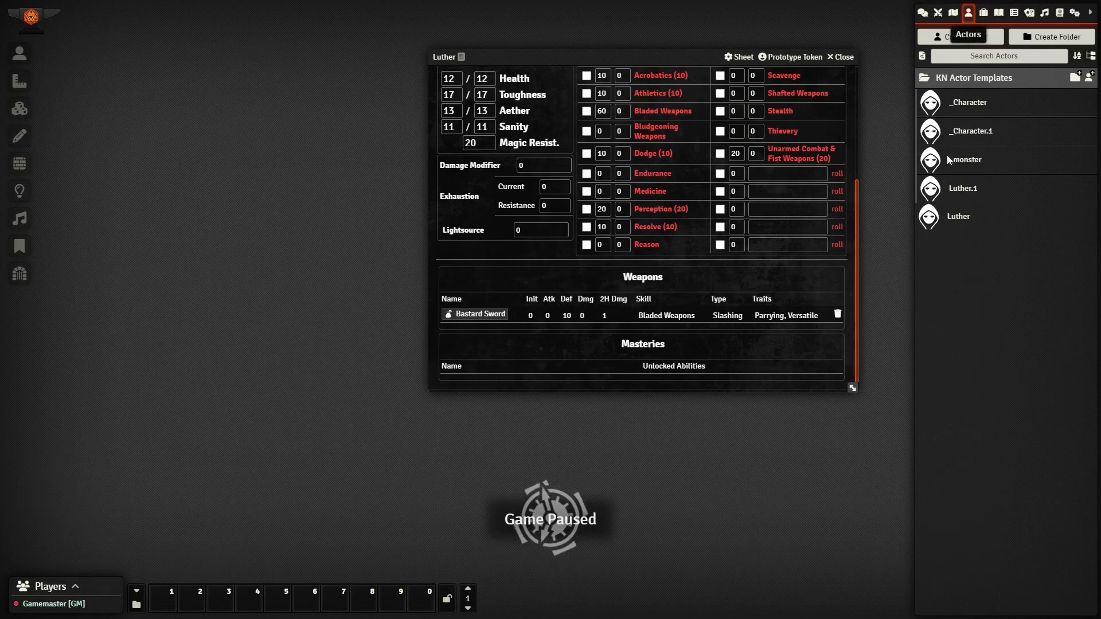
click(963, 189)
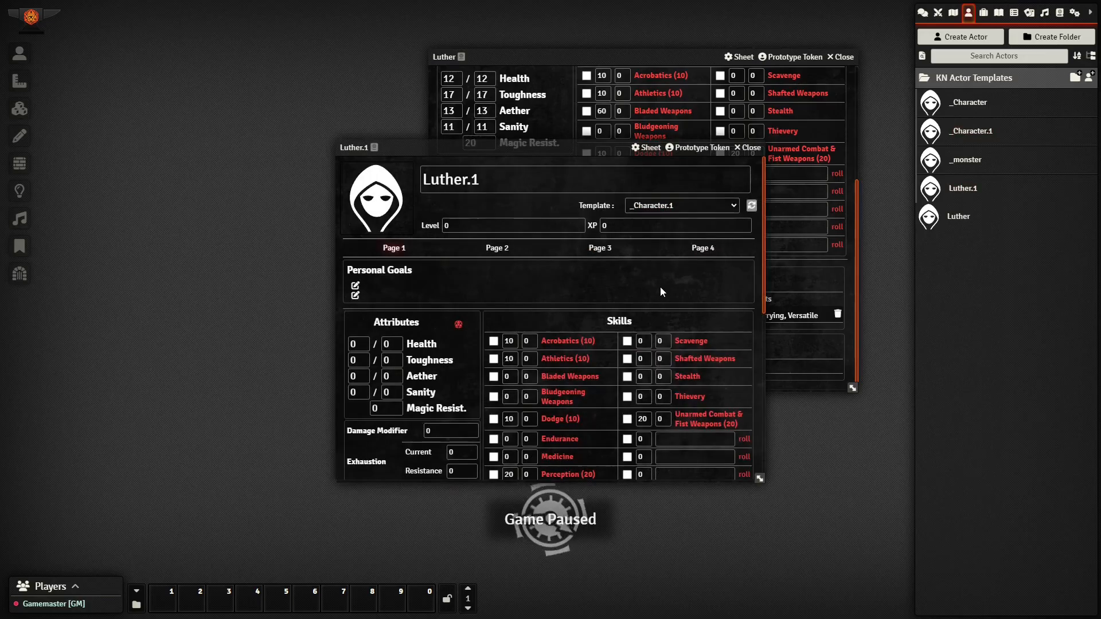
scroll(659, 287, down, 5)
click(423, 249)
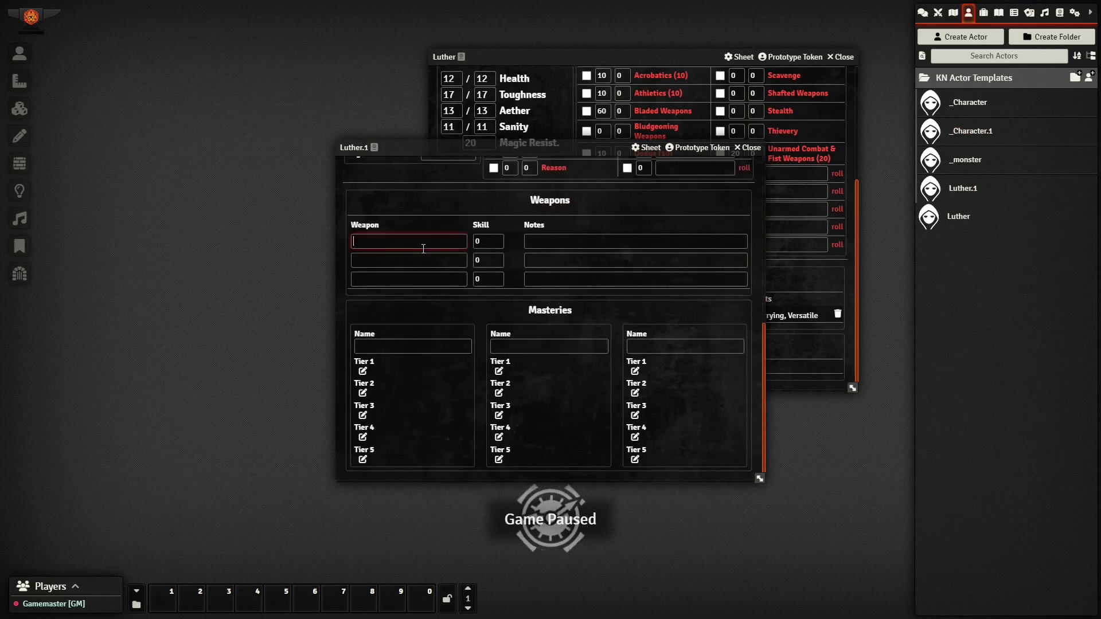
text(Bastard Sword)
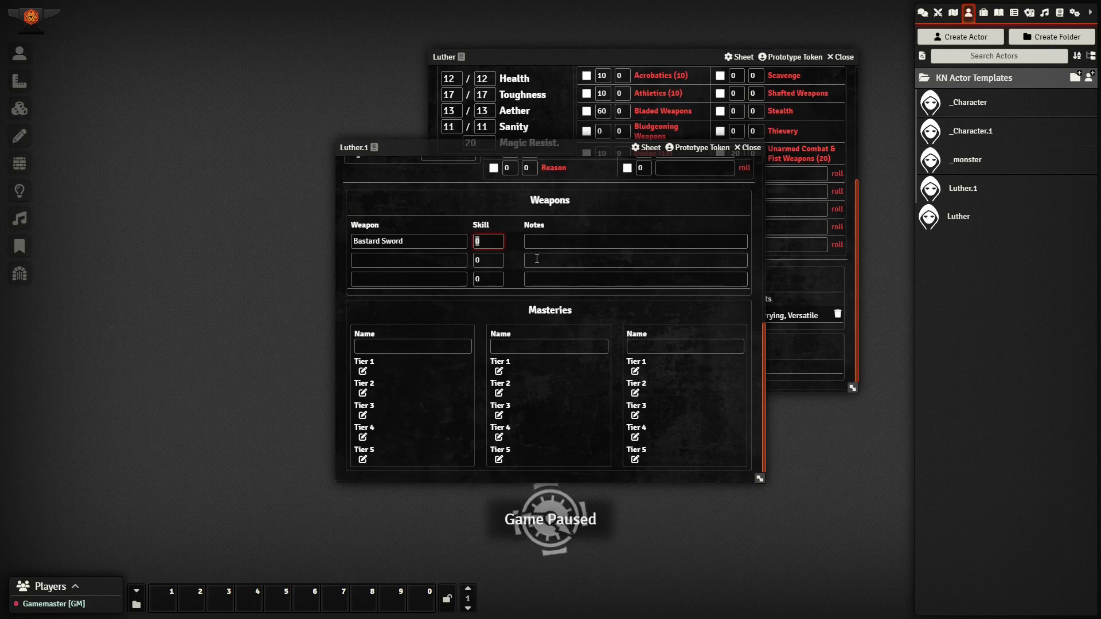
Try to enter 10/51 as the Bastard Sword's skill in the Weapons table
text(10/51)
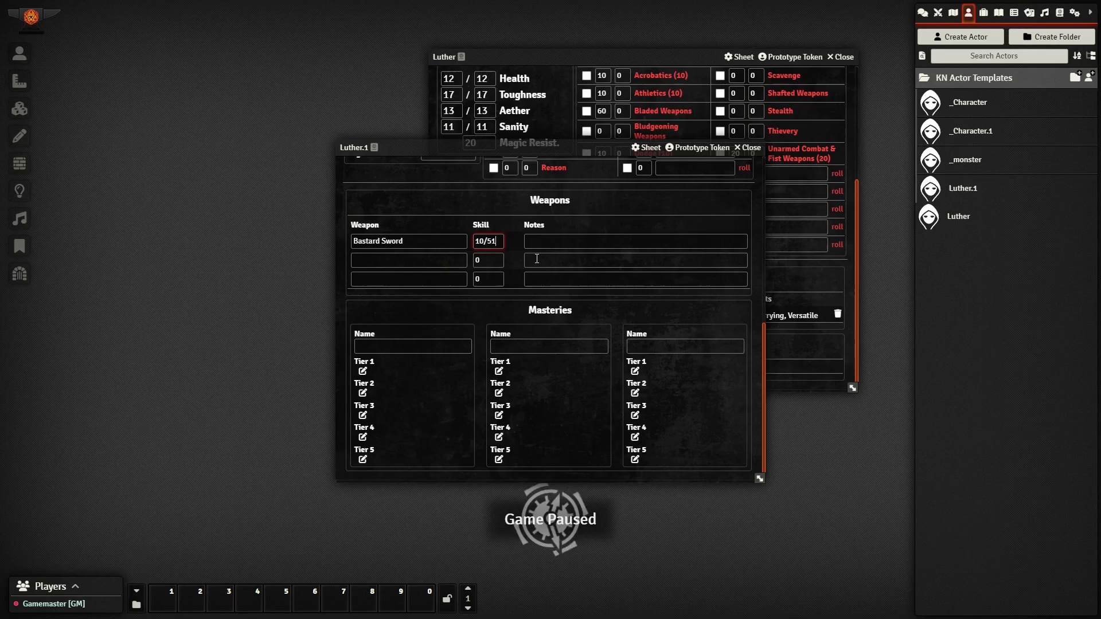
key(Tab)
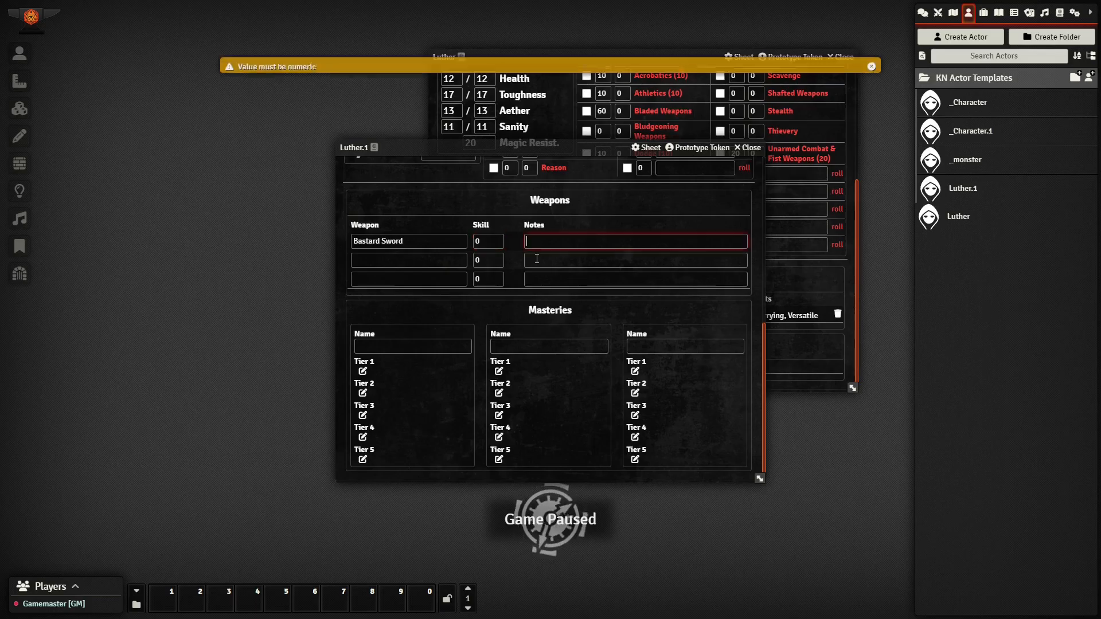
click(494, 242)
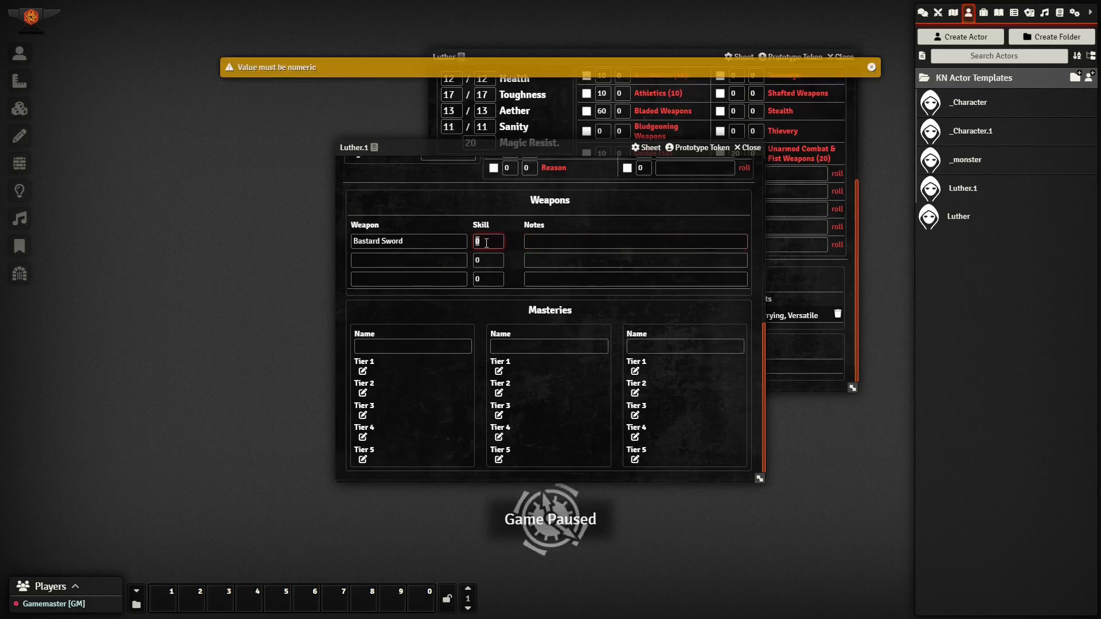
Enter "Def +10 Attk +10 Dmg +1" as the Bastard Sword's notes and close the Luther.1 sheet
click(532, 241)
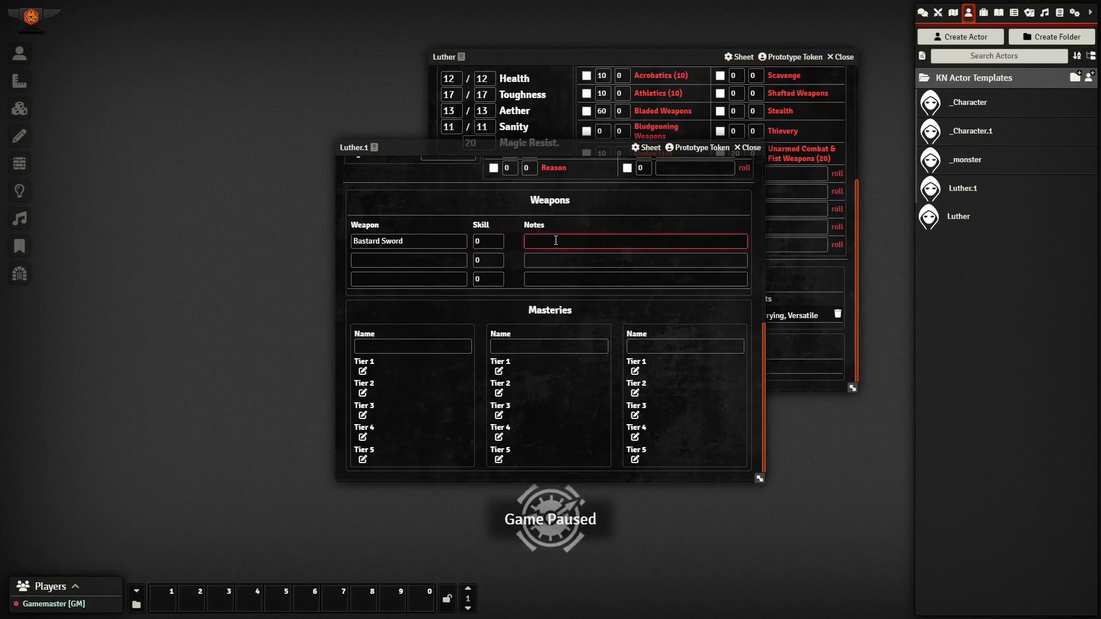
text(Def)
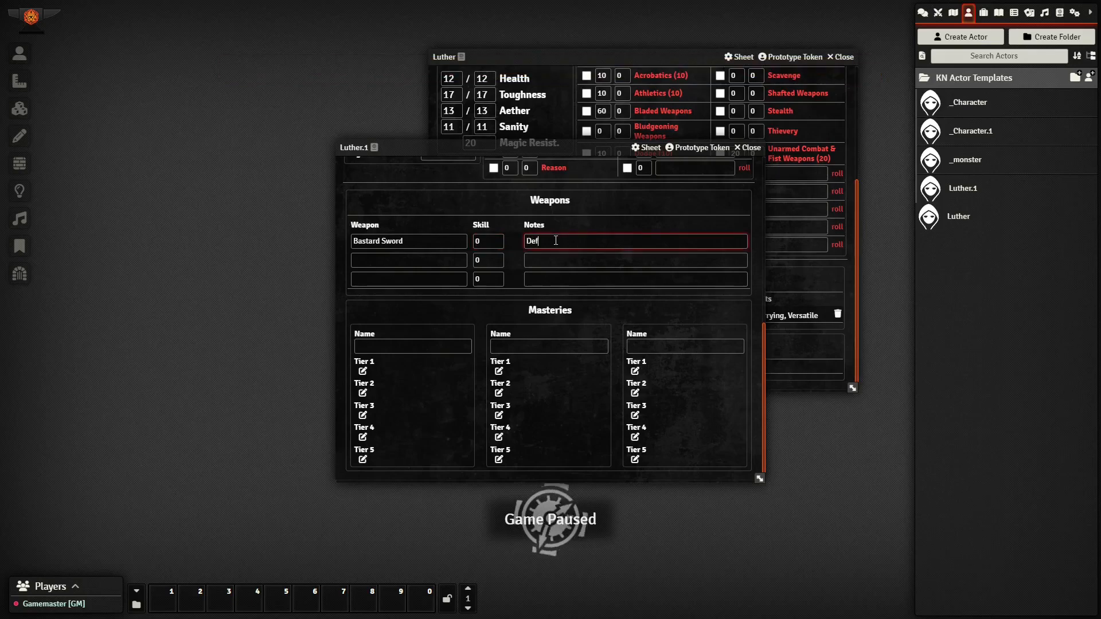
text( +10 A)
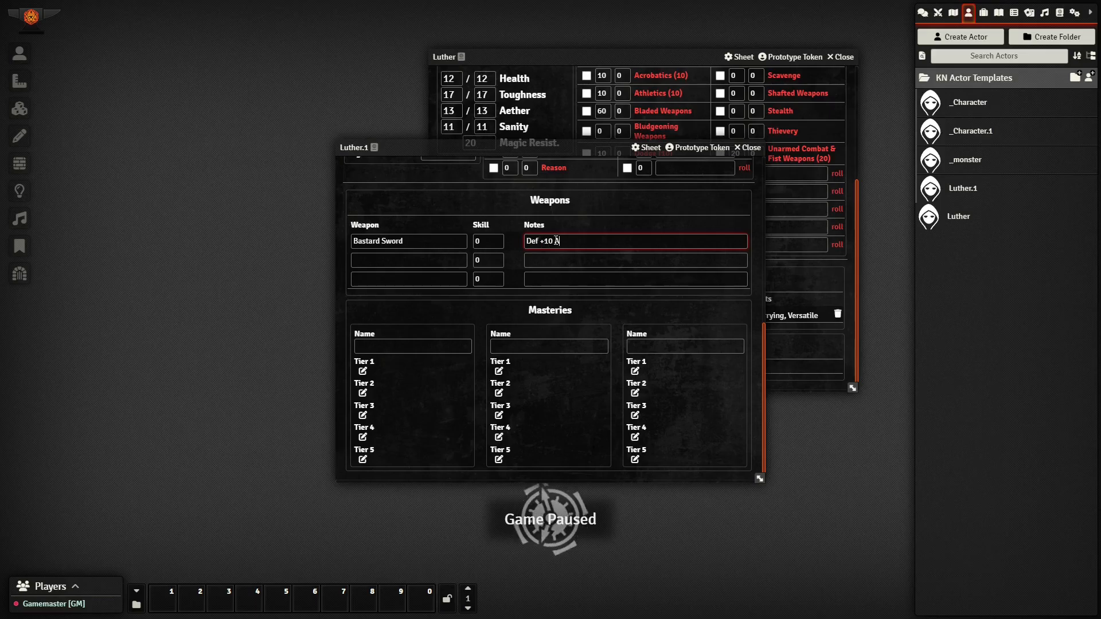
text(ttk +10 Dmg +1)
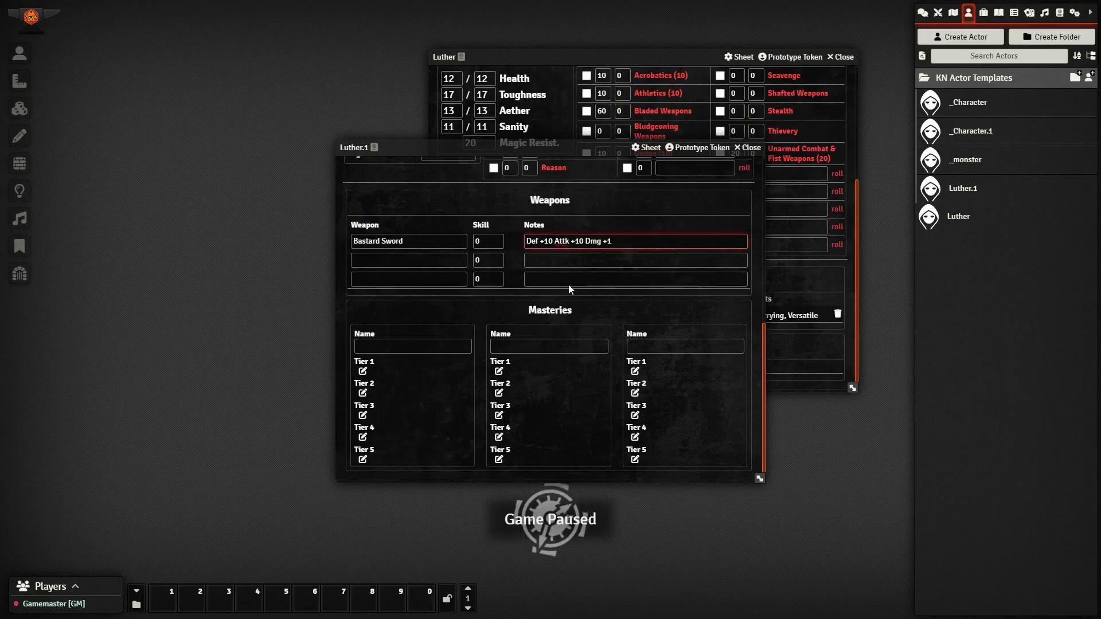
scroll(569, 284, up, 6)
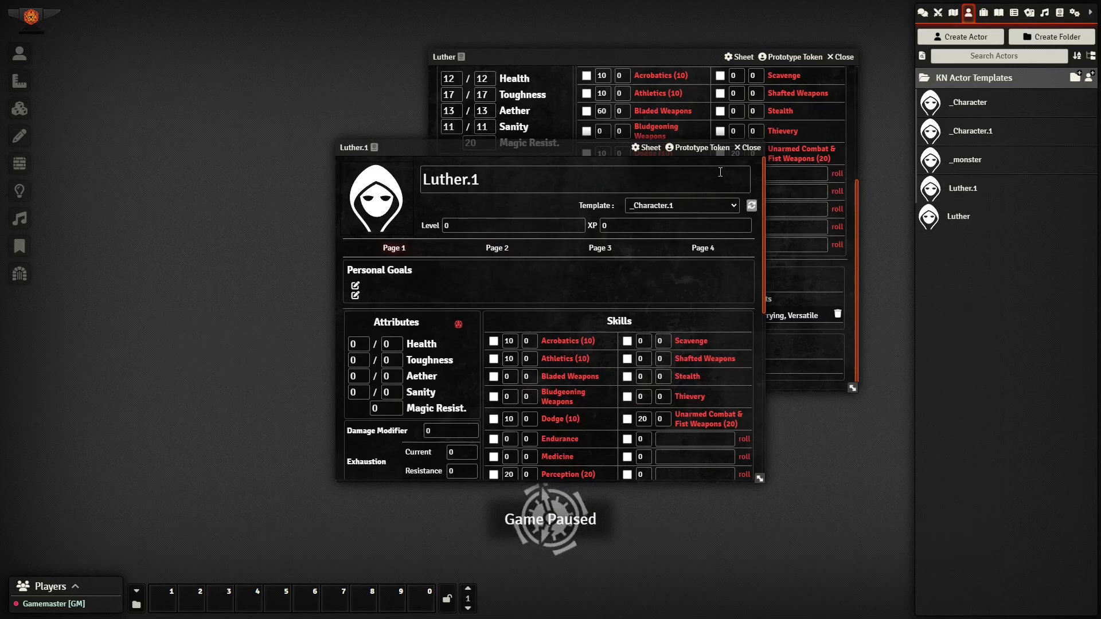
click(748, 148)
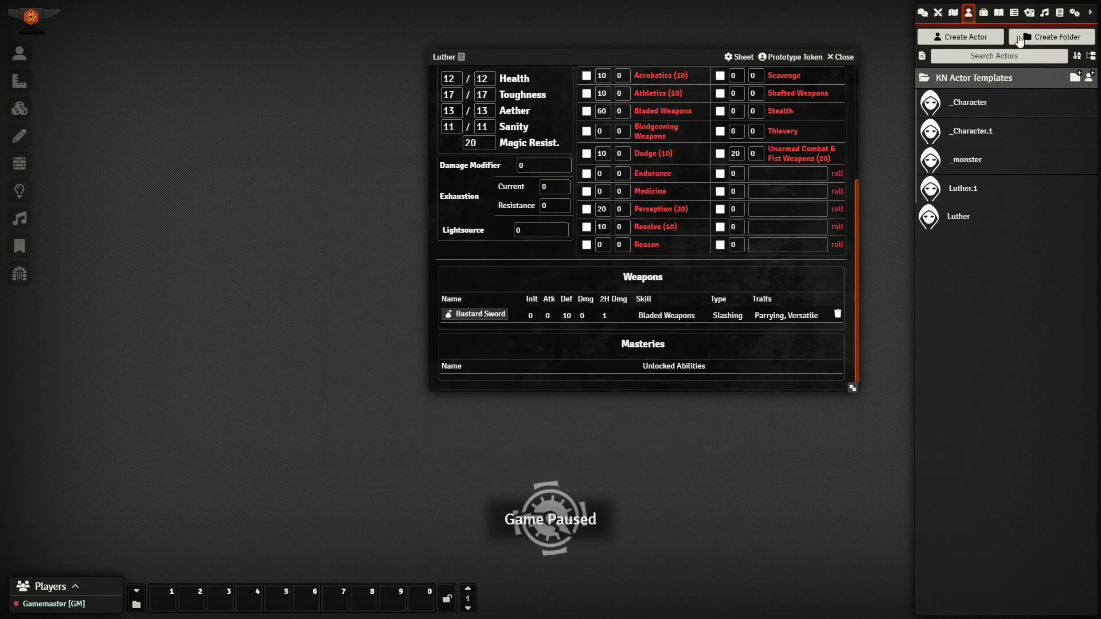
Collapse the KN Item Templates folder and create a new item folder named Masteries
click(984, 14)
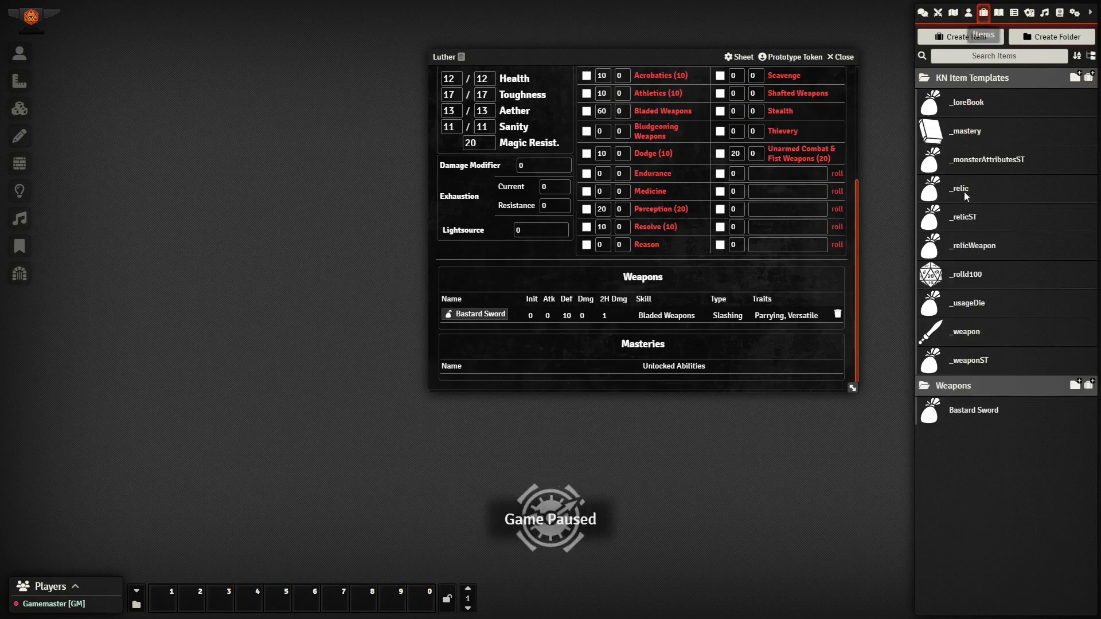
click(982, 77)
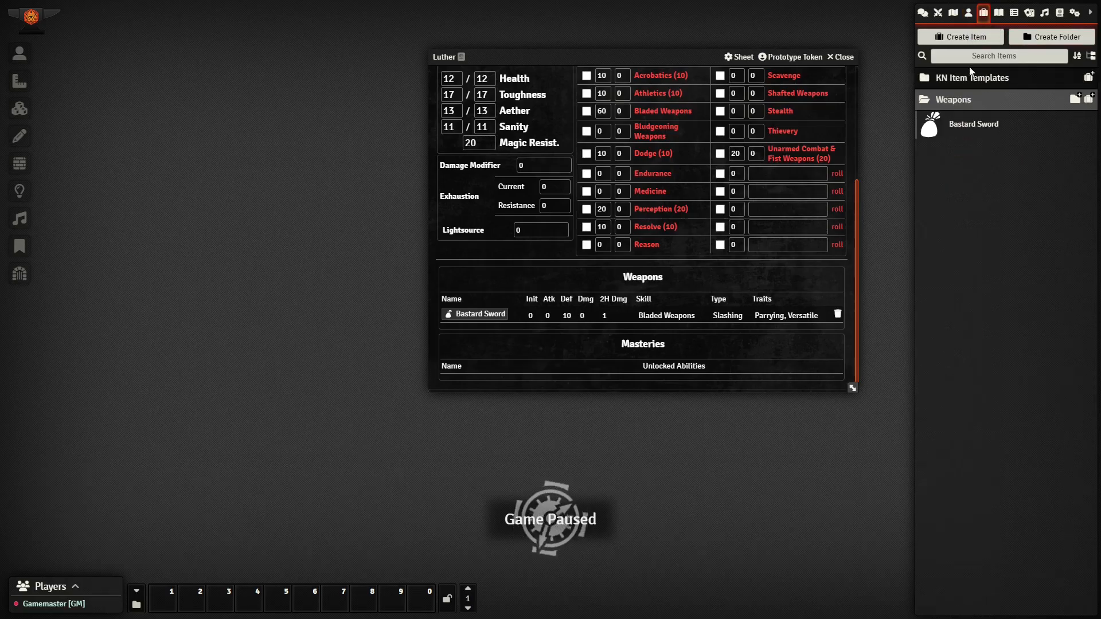
click(1027, 38)
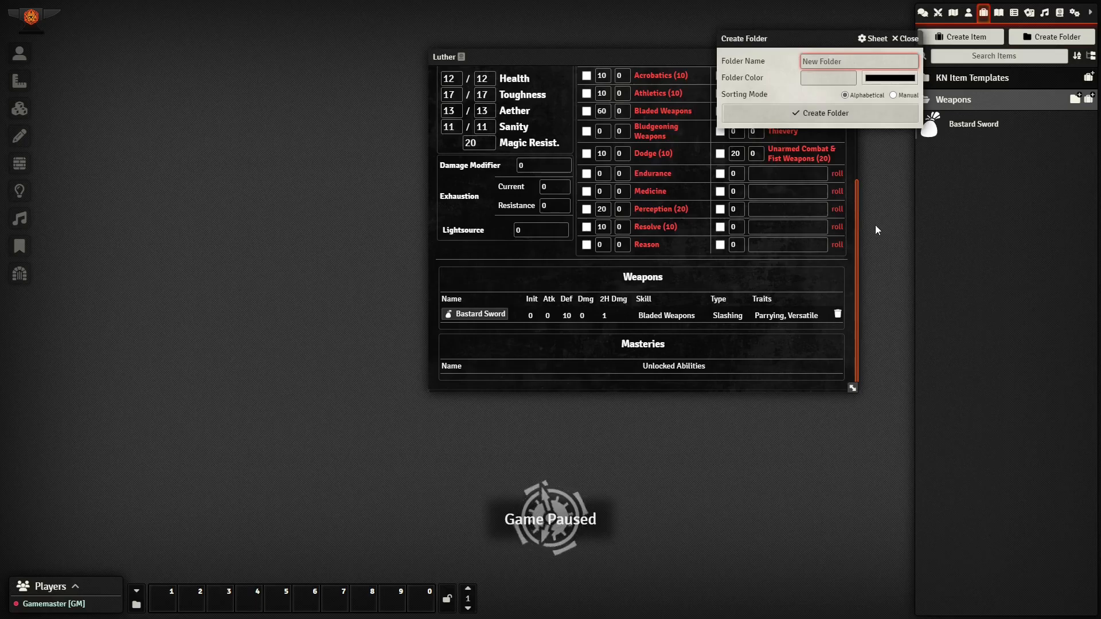
text(Masteries)
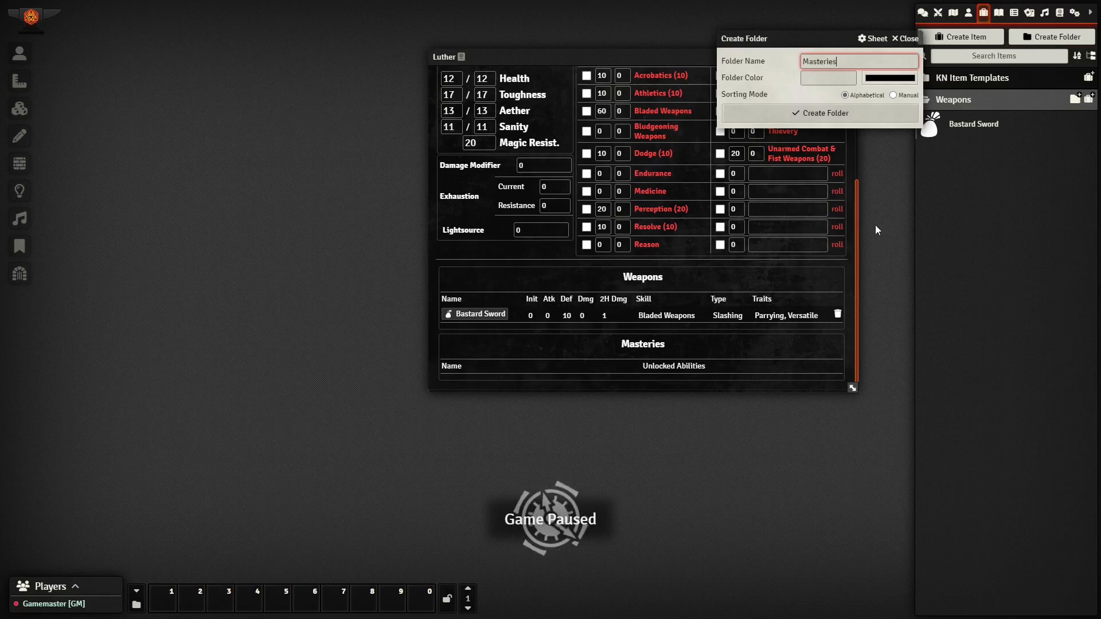
click(851, 113)
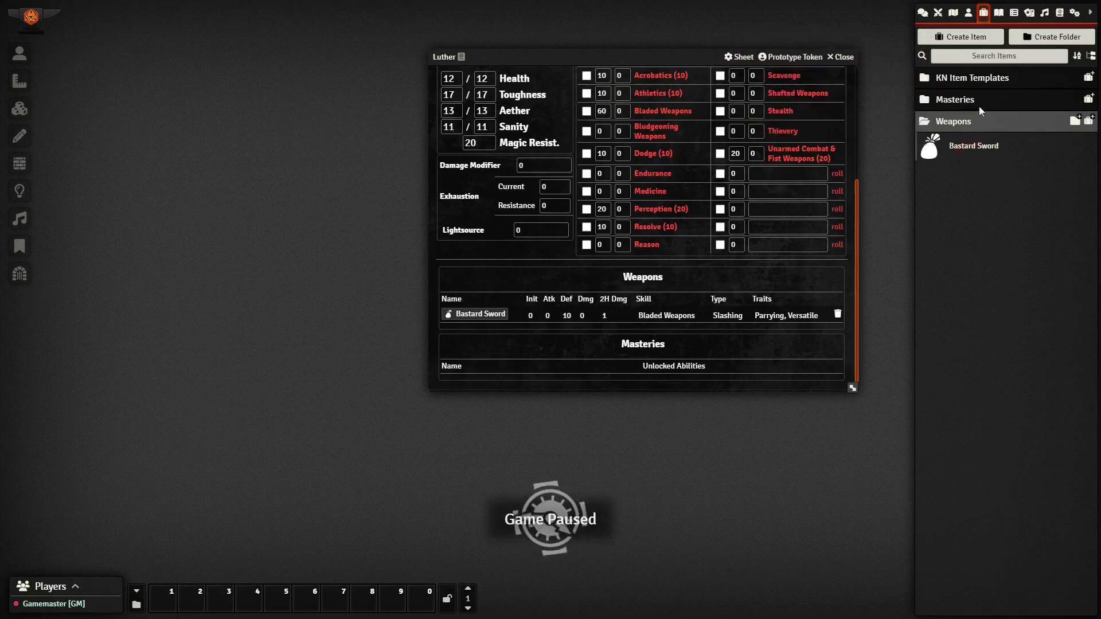
Create an equippableItem named Example Mastery in the Masteries folder
click(1089, 99)
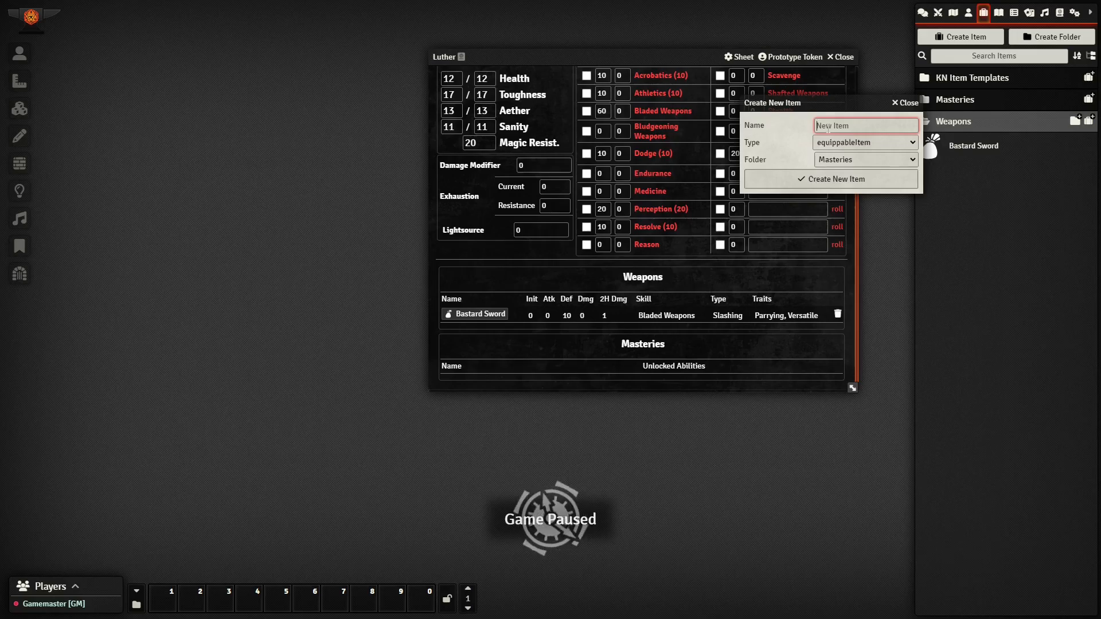
text(Example)
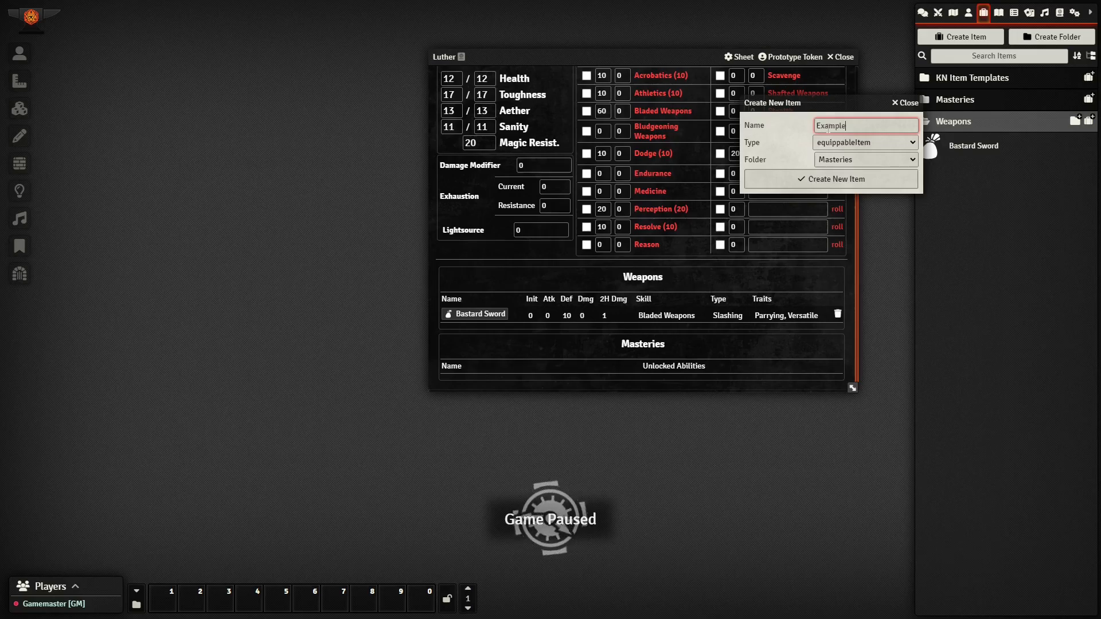
text( Mastery)
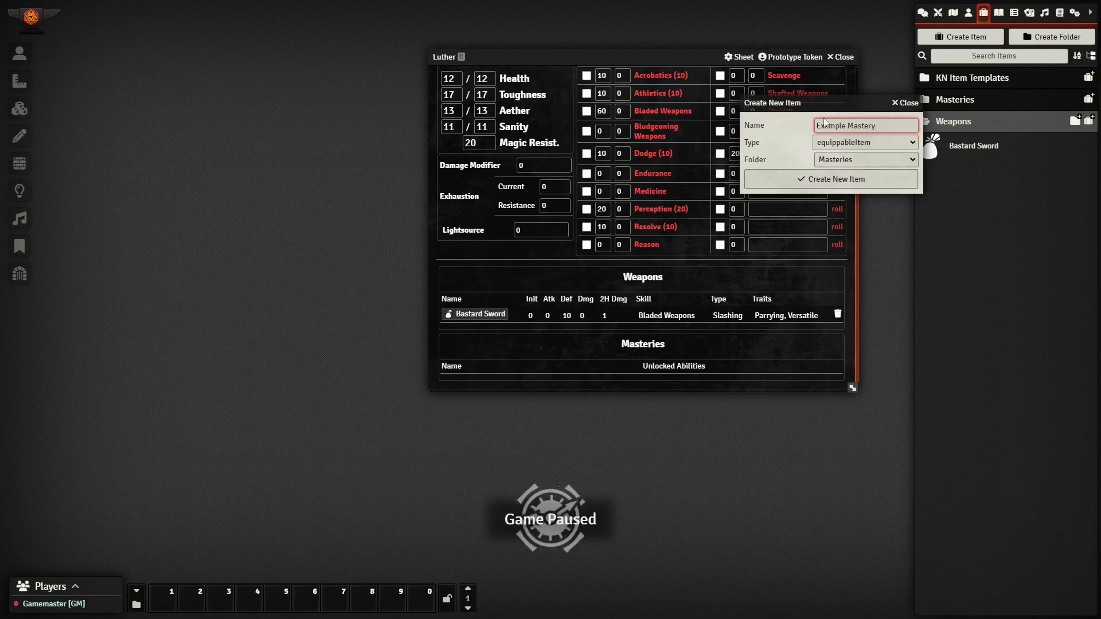
click(826, 180)
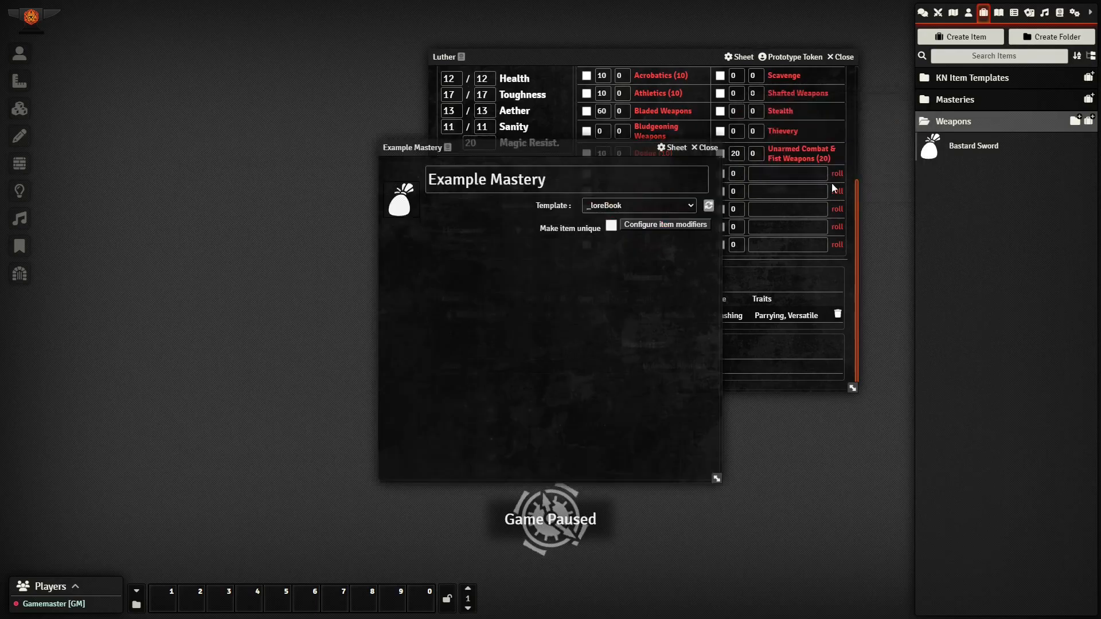
Assign the _mastery template to Example Mastery and reload its sheet
click(621, 205)
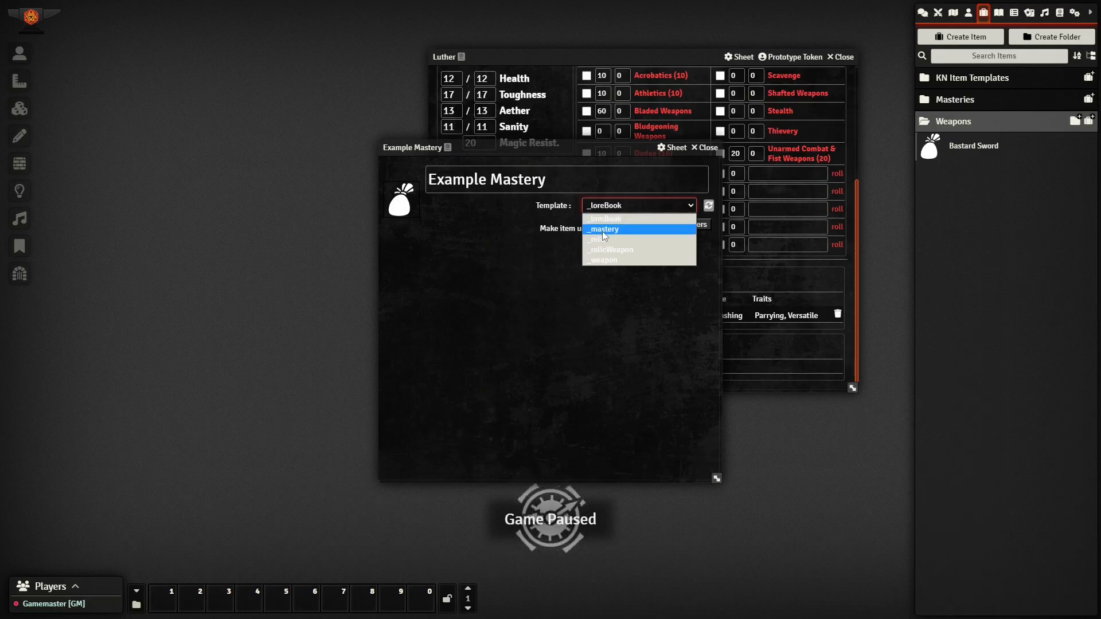
click(603, 235)
click(619, 207)
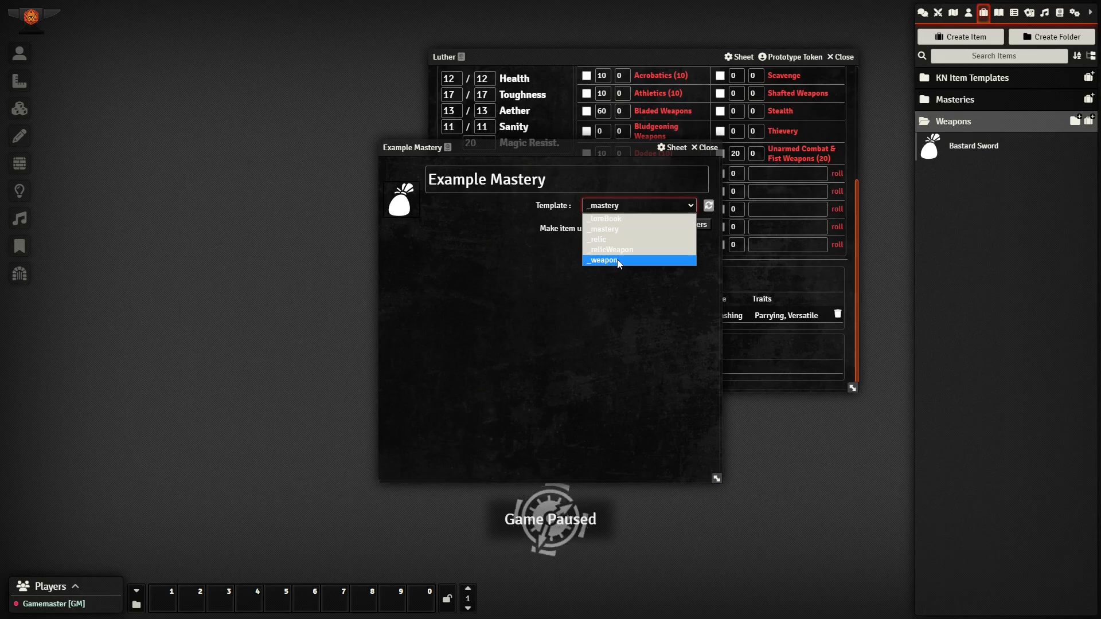
click(617, 229)
click(707, 205)
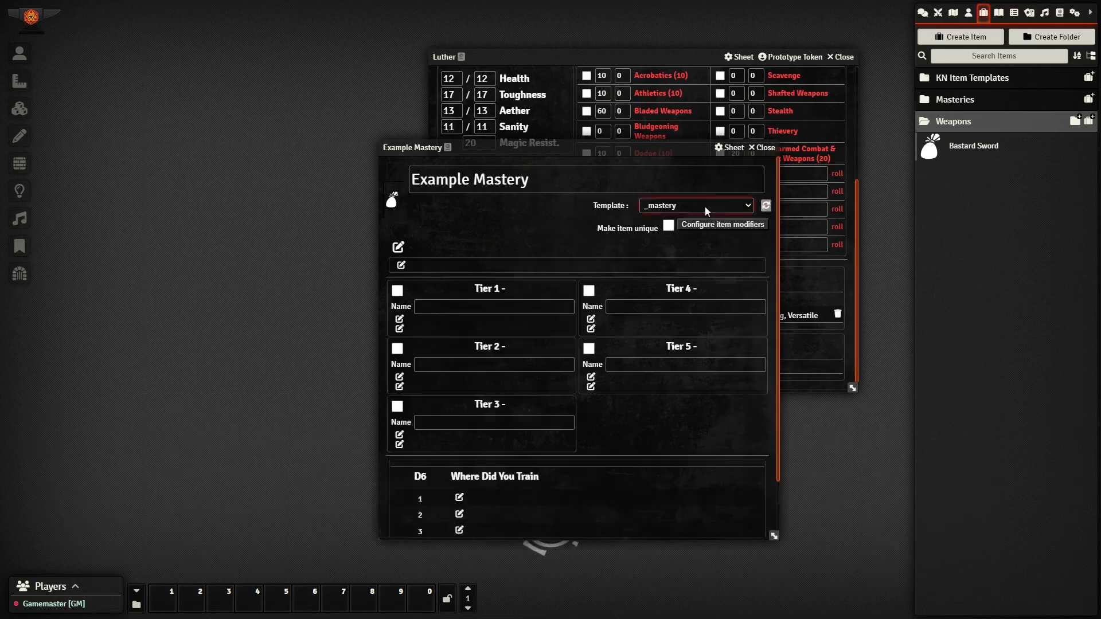
Write "Description of the mastery here." in the heading text area of Example Mastery and save it
scroll(581, 221, down, 2)
scroll(581, 223, up, 2)
click(398, 249)
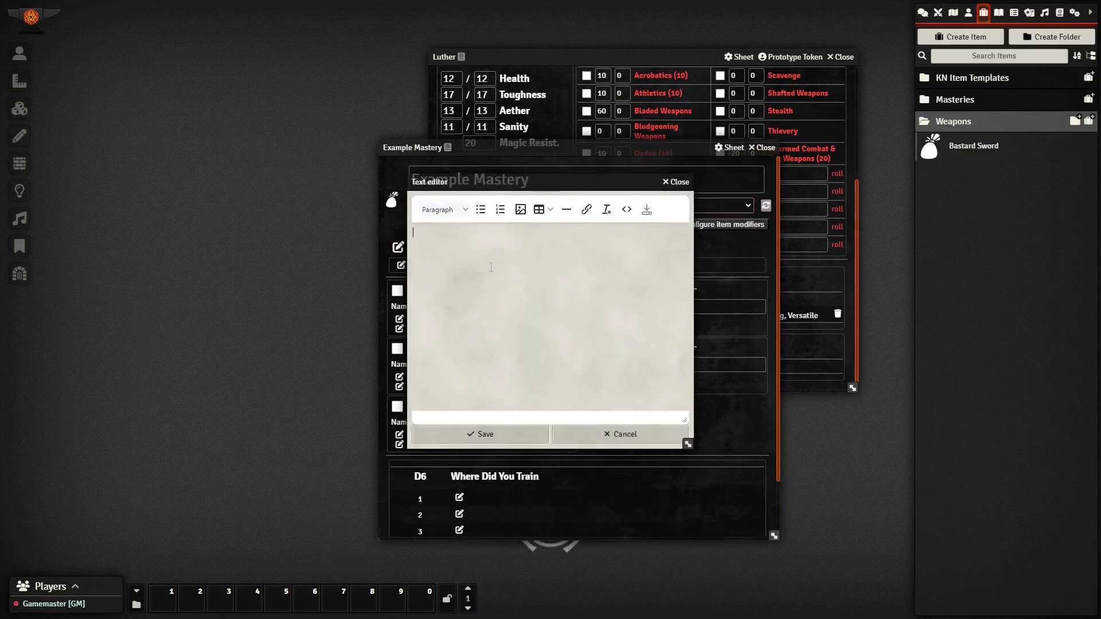
text(Descripti)
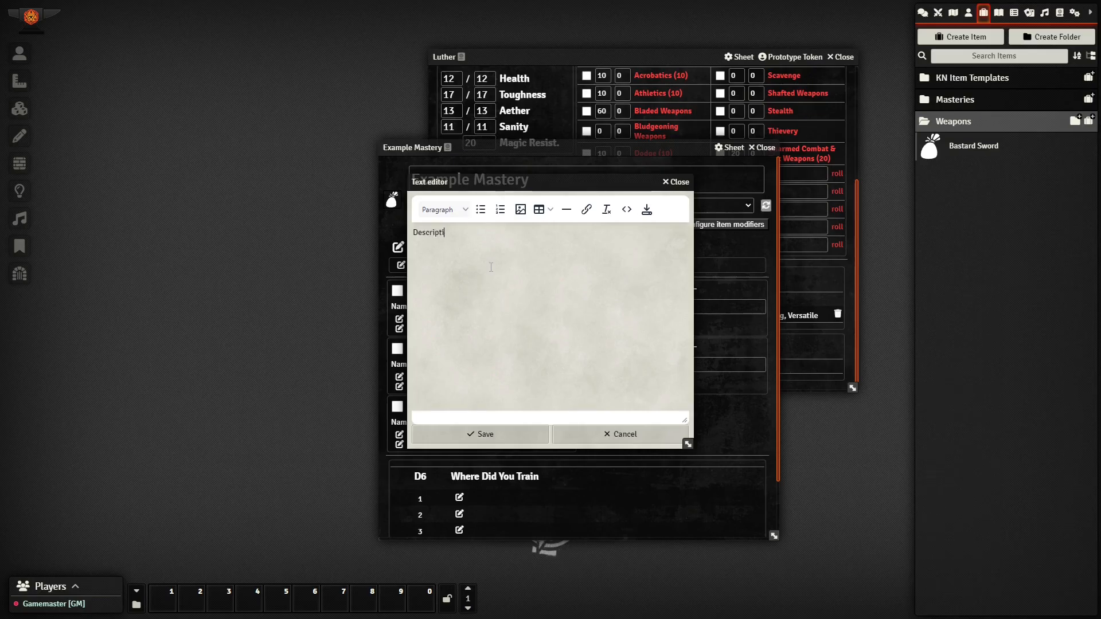
text(on of the mastery here.)
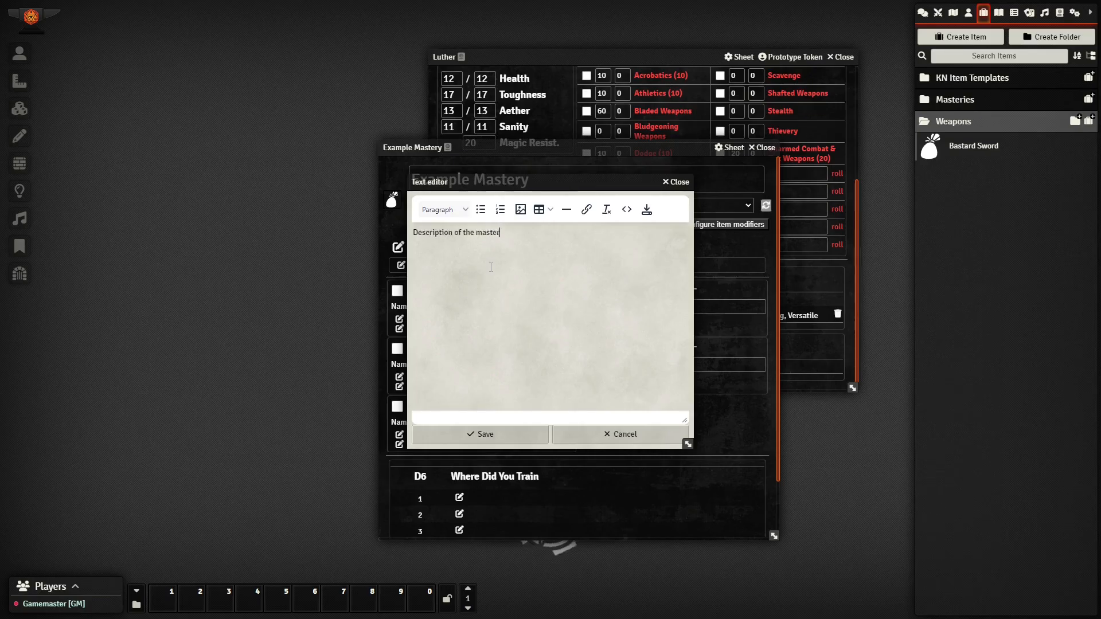
key(ctrl+s)
Write "Character gets +10 to stealth." in the text area below the mastery description and save it
click(401, 270)
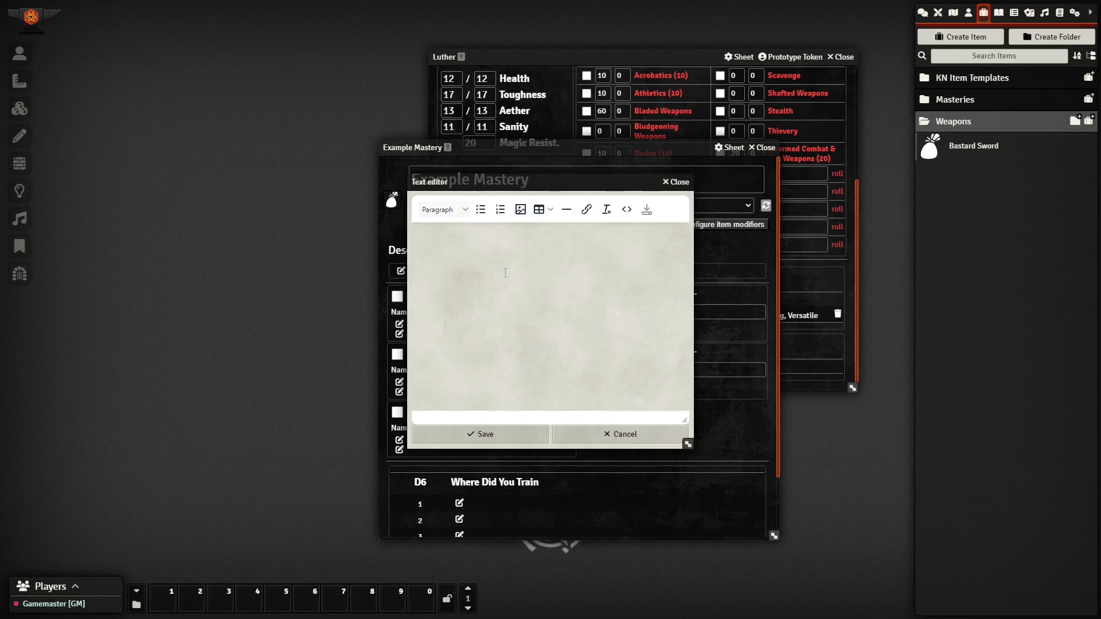
text(Character gets +10 to st)
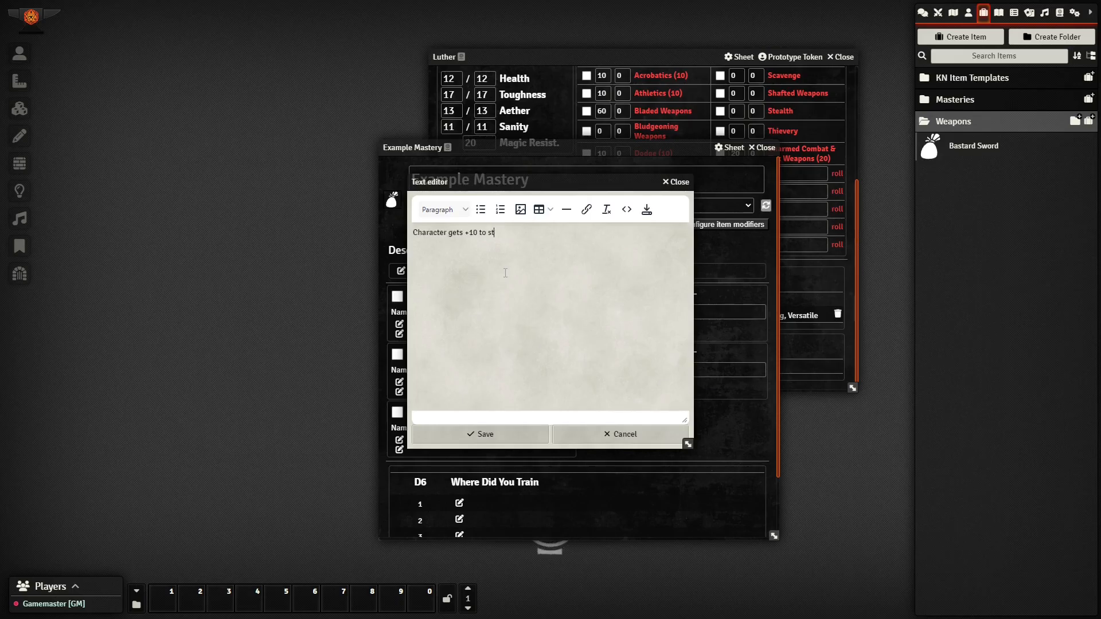
text(ealth.)
click(498, 435)
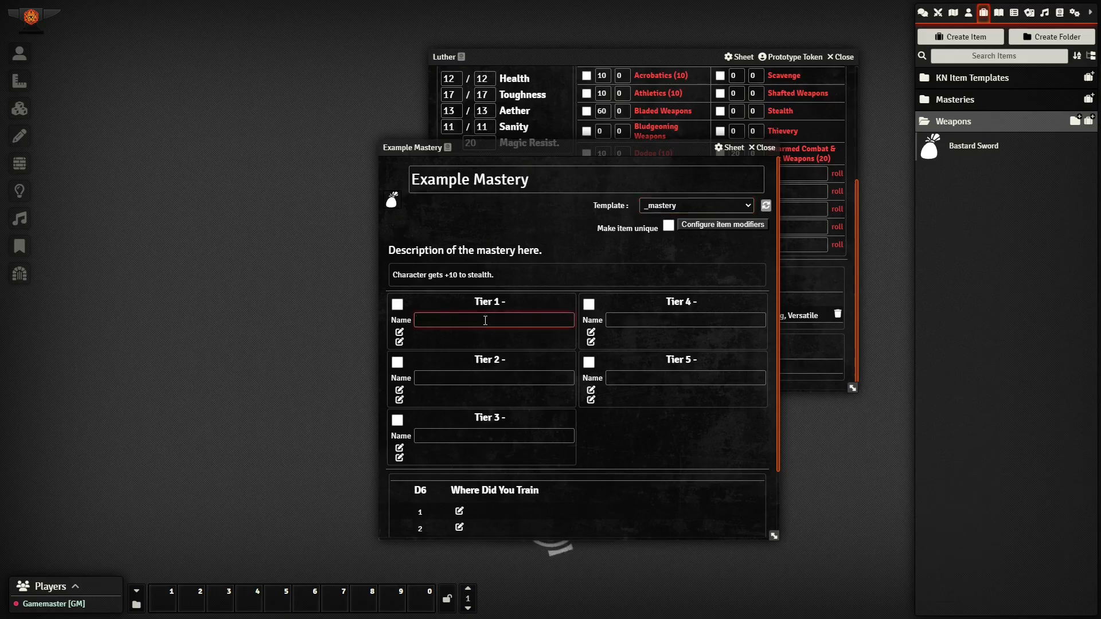
Name the Tier 1 ability "Example ability1" and the Tier 2 ability "Ability 2"
text(Examp)
text(le abilities)
text(1)
click(447, 380)
text(Exampl)
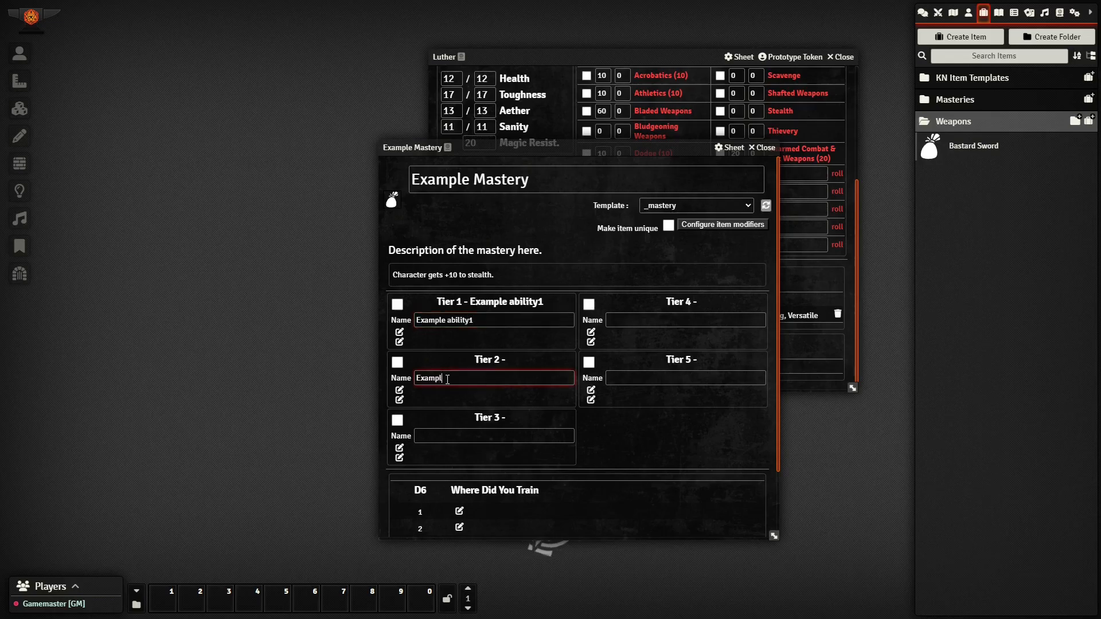
key(BackSpace)
key(BackSpace)
key(BackSpace)
key(BackSpace)
key(BackSpace)
text(Abuiity 2)
Add "Standard action. Cost: 4 Aether" to Tier 1, with the action type in italics and "Cost:" in bold, and save
click(400, 335)
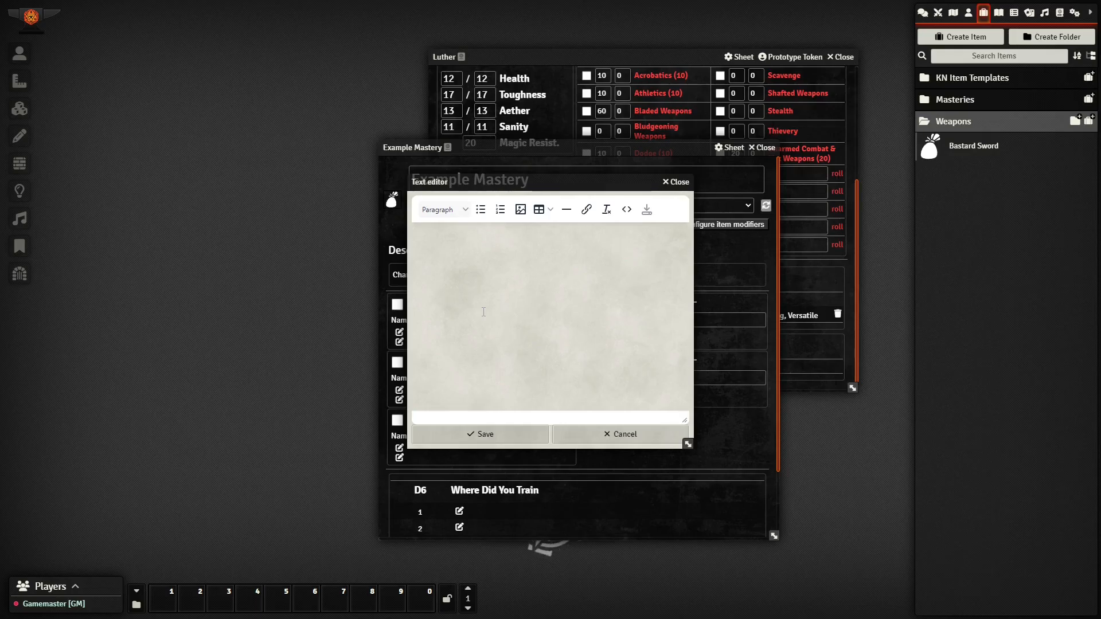
text(Standard)
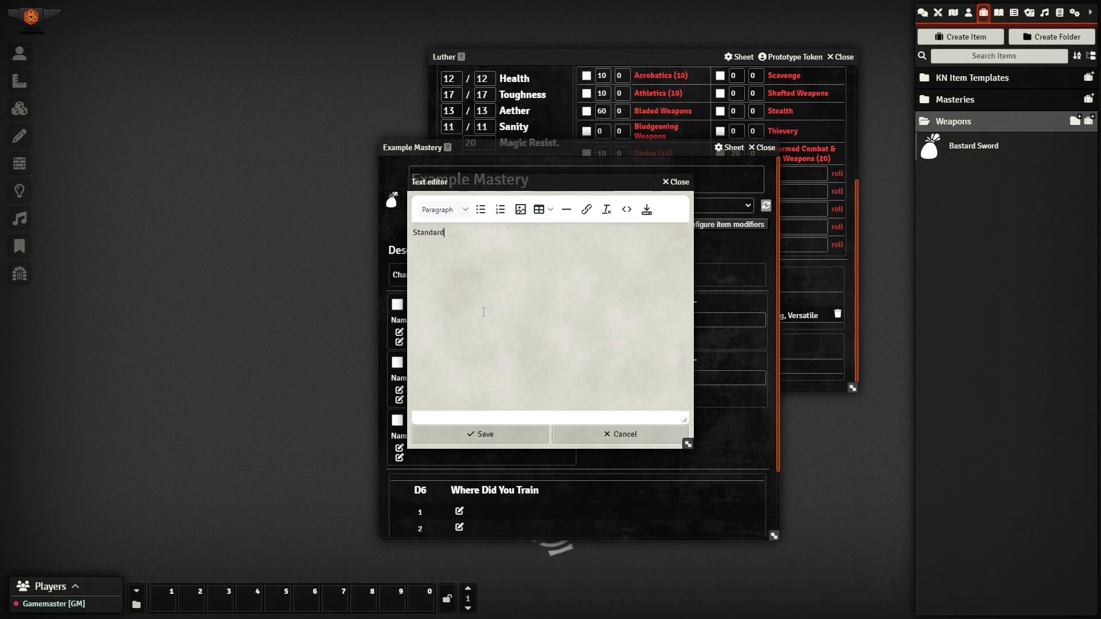
text( action.)
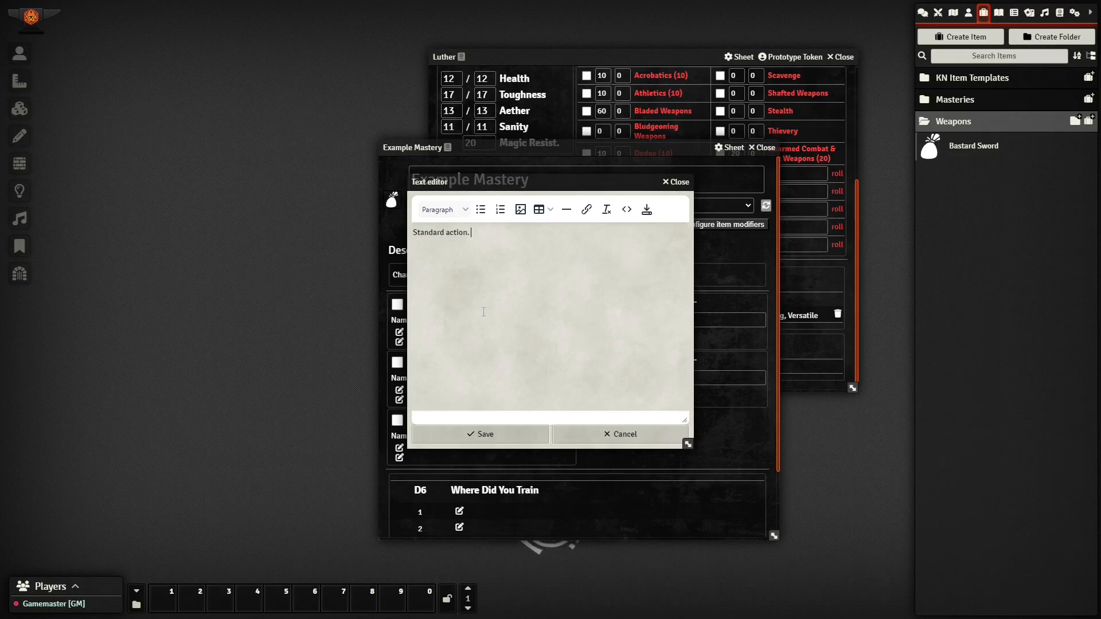
text( Cost: 4 Aether)
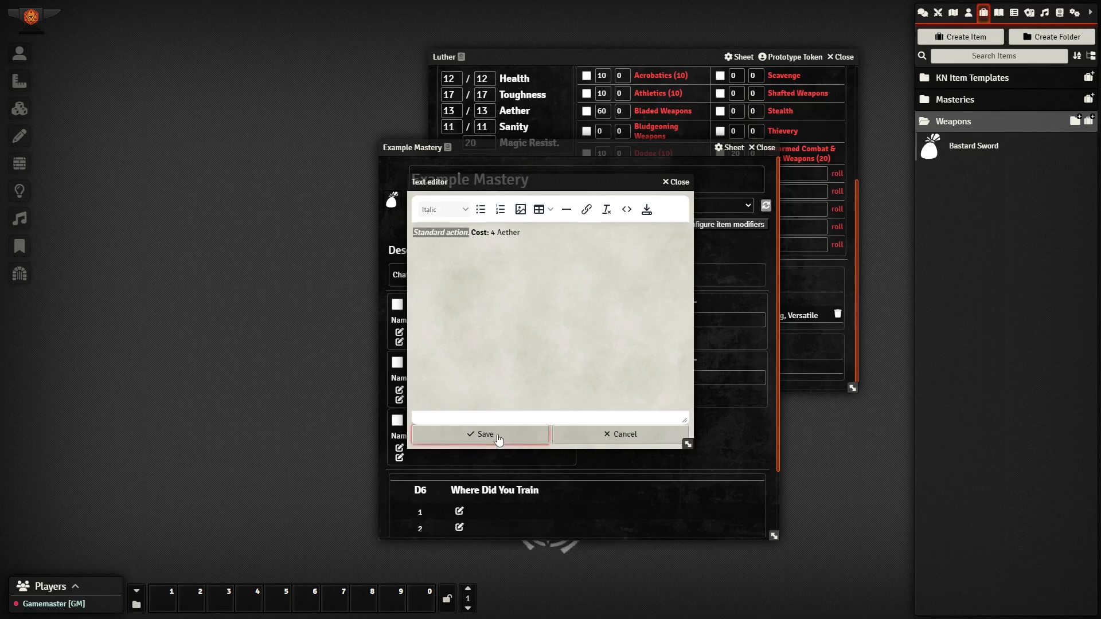
click(497, 437)
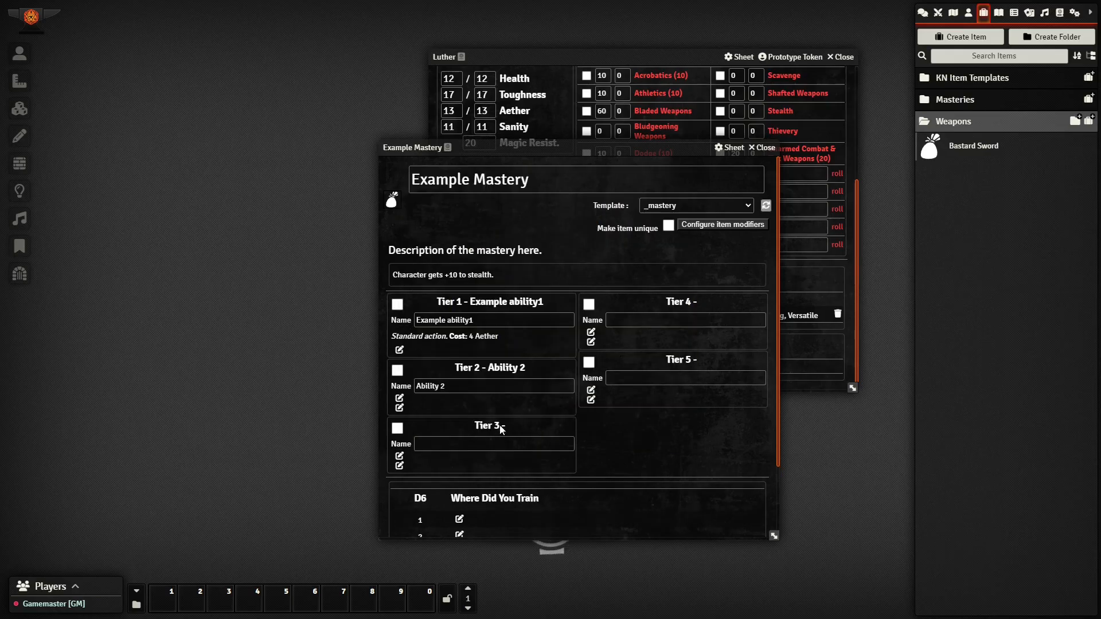
Write "Full description of the ability" in the Tier 1 description of Example Mastery, save it, and close the item
click(399, 350)
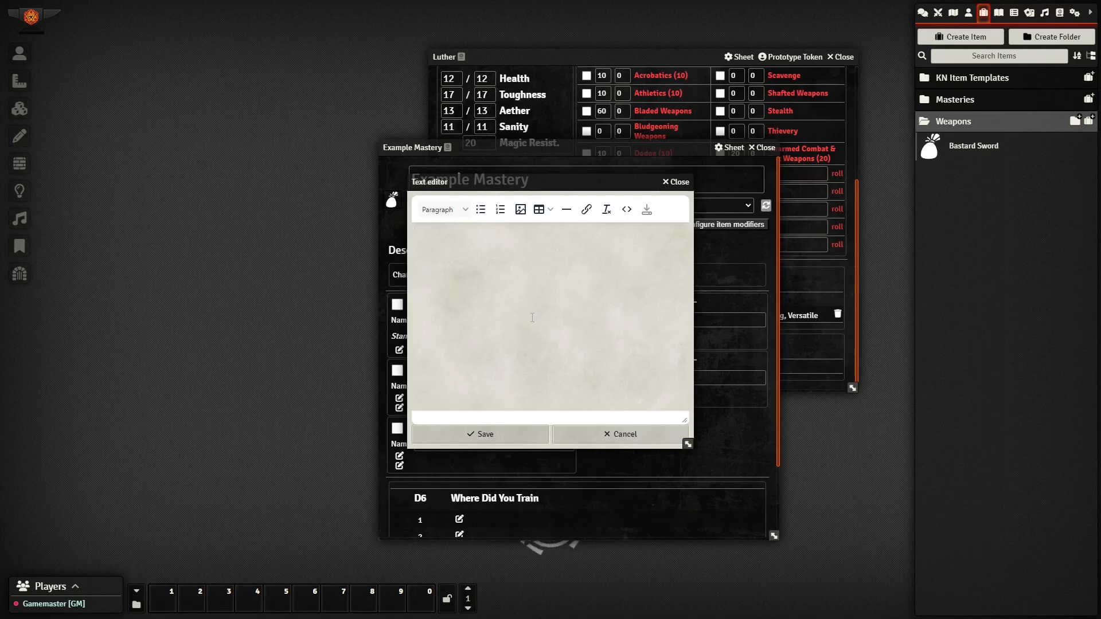
text(Full description of the ability)
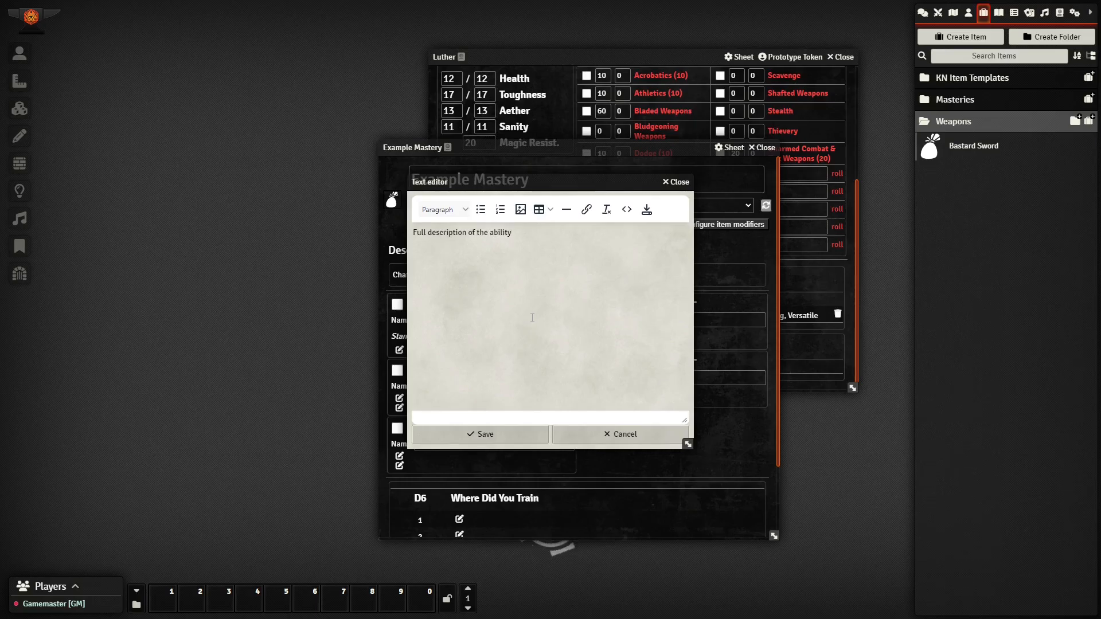
click(484, 434)
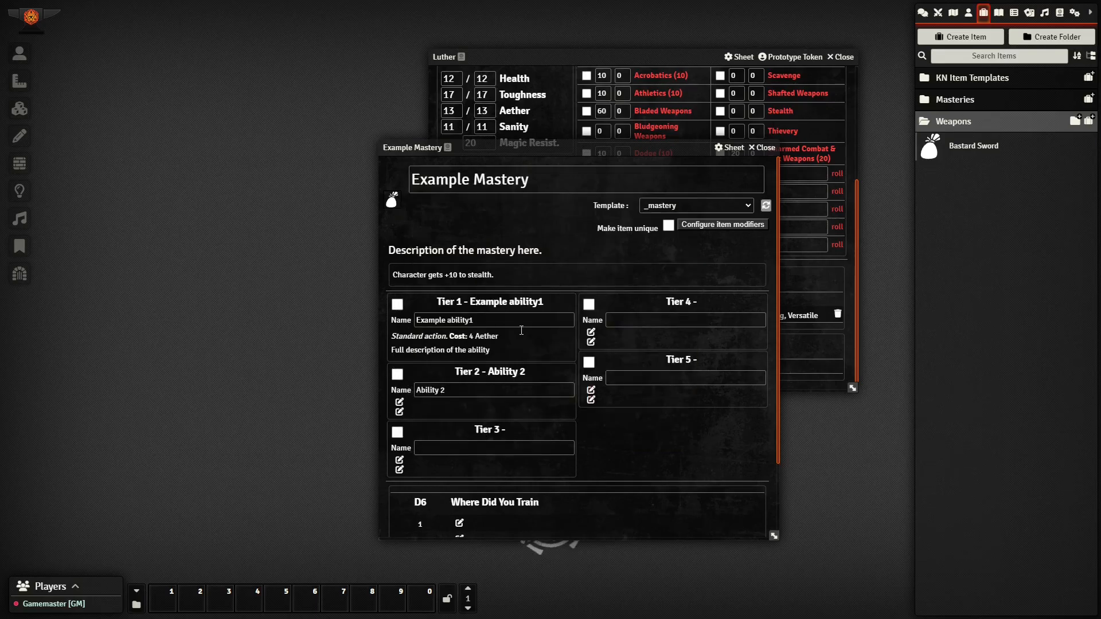
scroll(661, 438, down, 2)
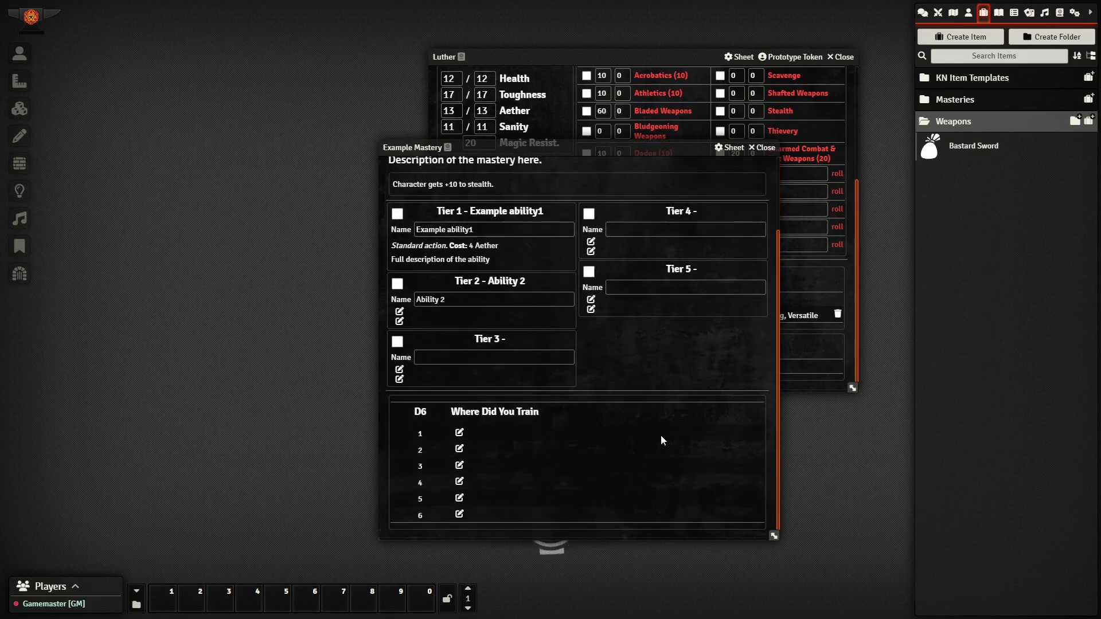
scroll(661, 435, up, 2)
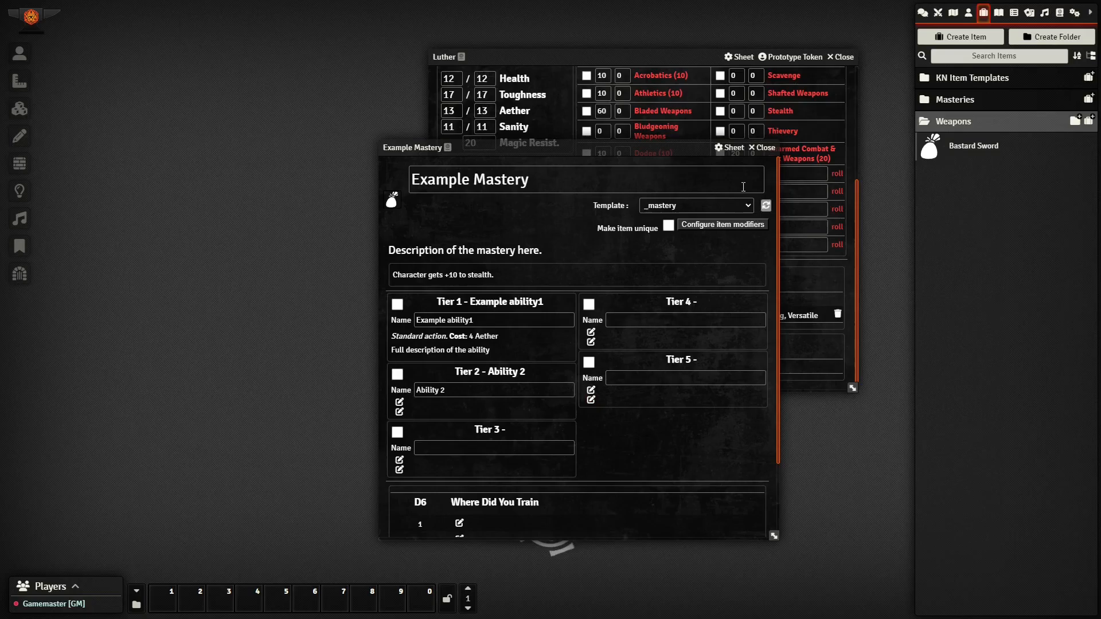
click(763, 148)
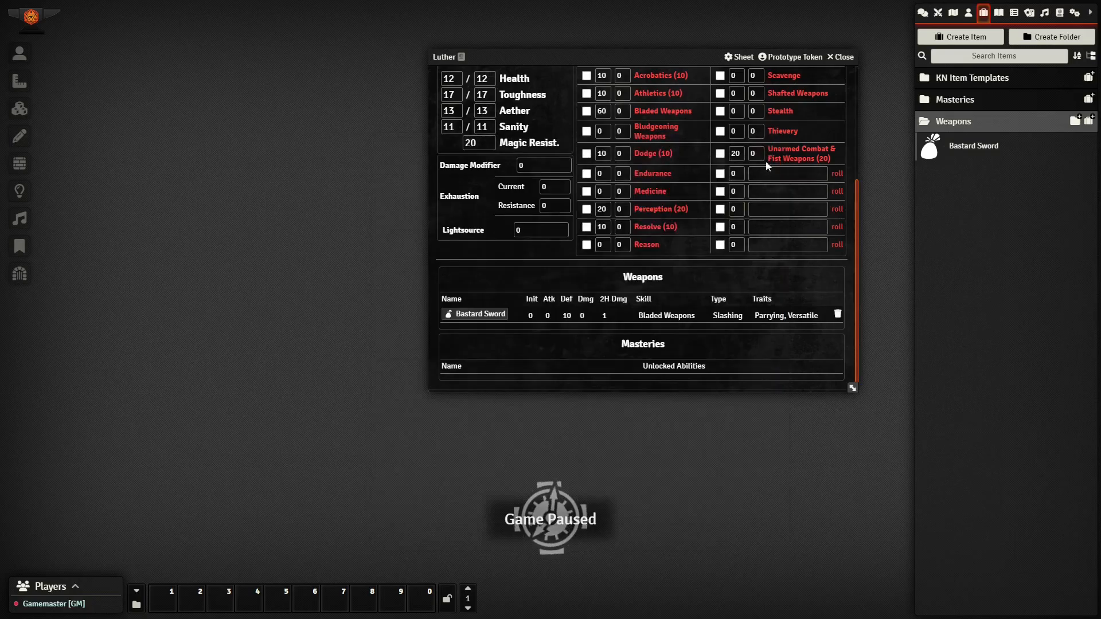
Add Example Mastery from the Masteries folder to Luther's character sheet and collapse the Masteries and Weapons folders
click(961, 100)
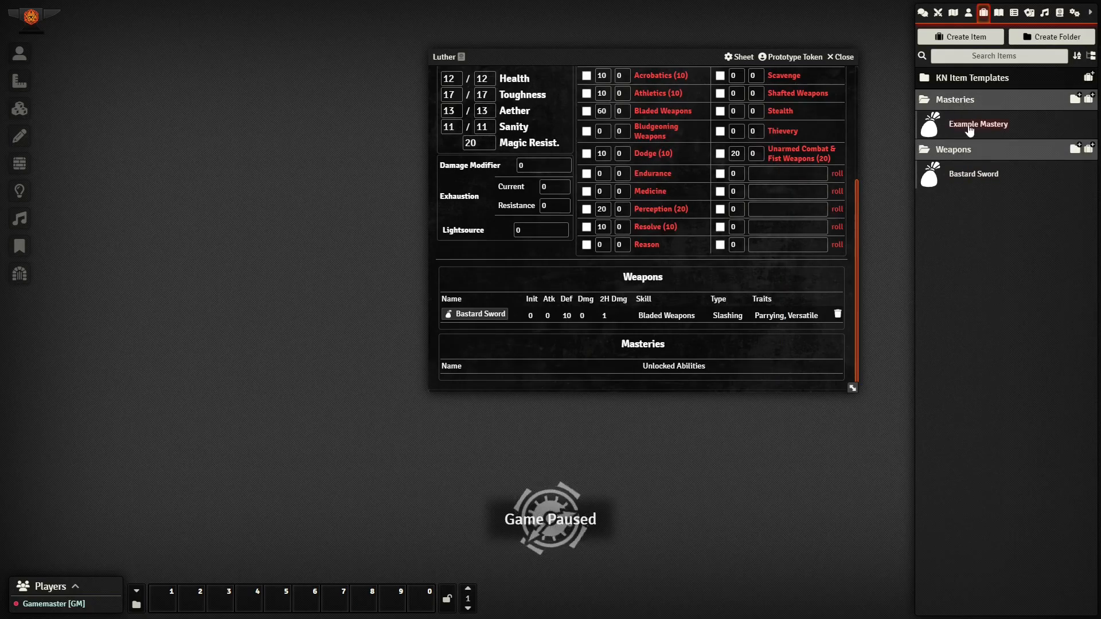
drag(967, 129, 656, 353)
scroll(654, 350, down, 1)
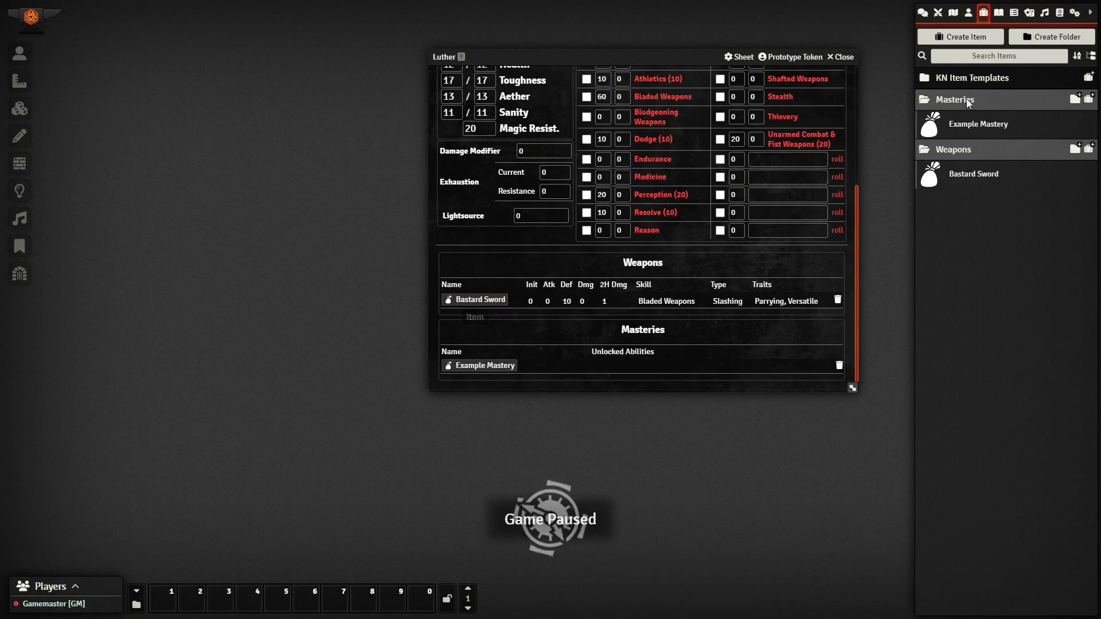
click(967, 150)
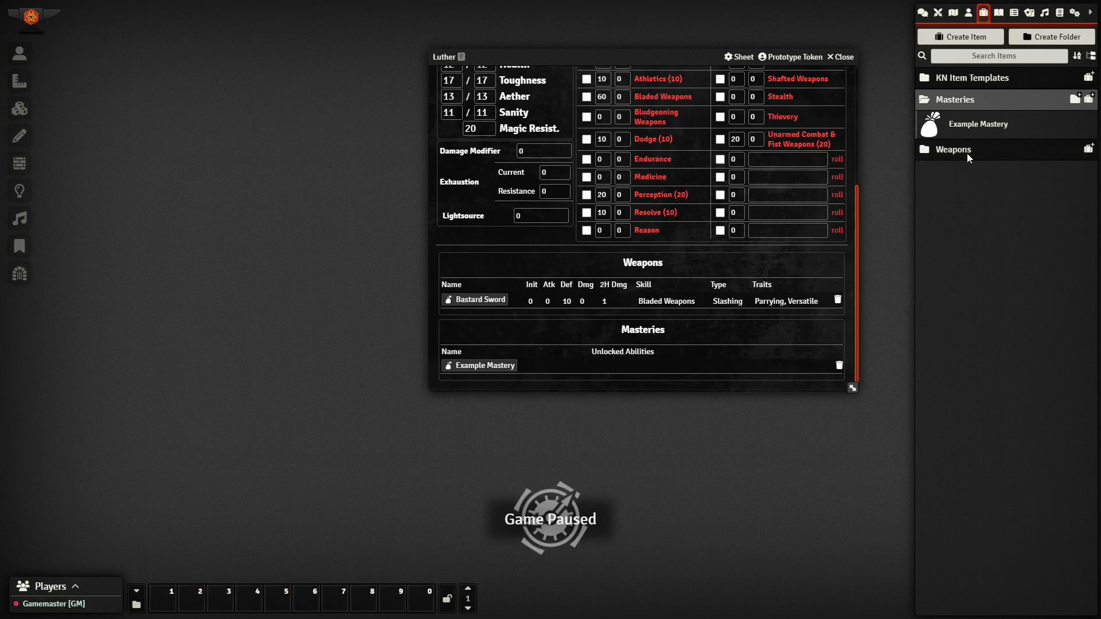
click(969, 99)
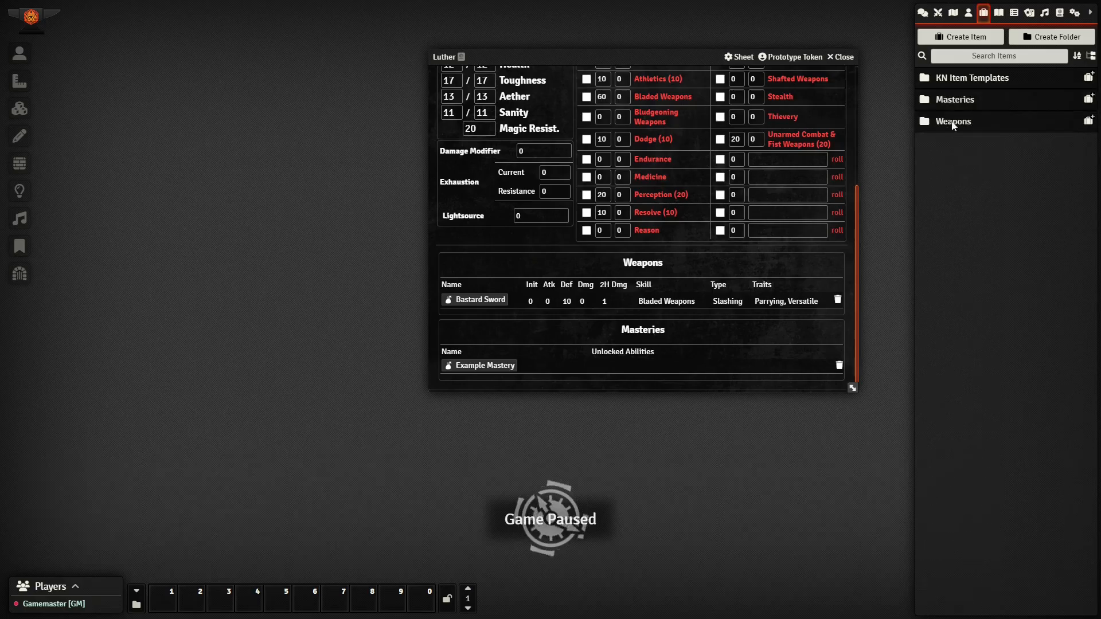
View the details of the Bastard Sword carried on Luther's sheet and close them
click(488, 302)
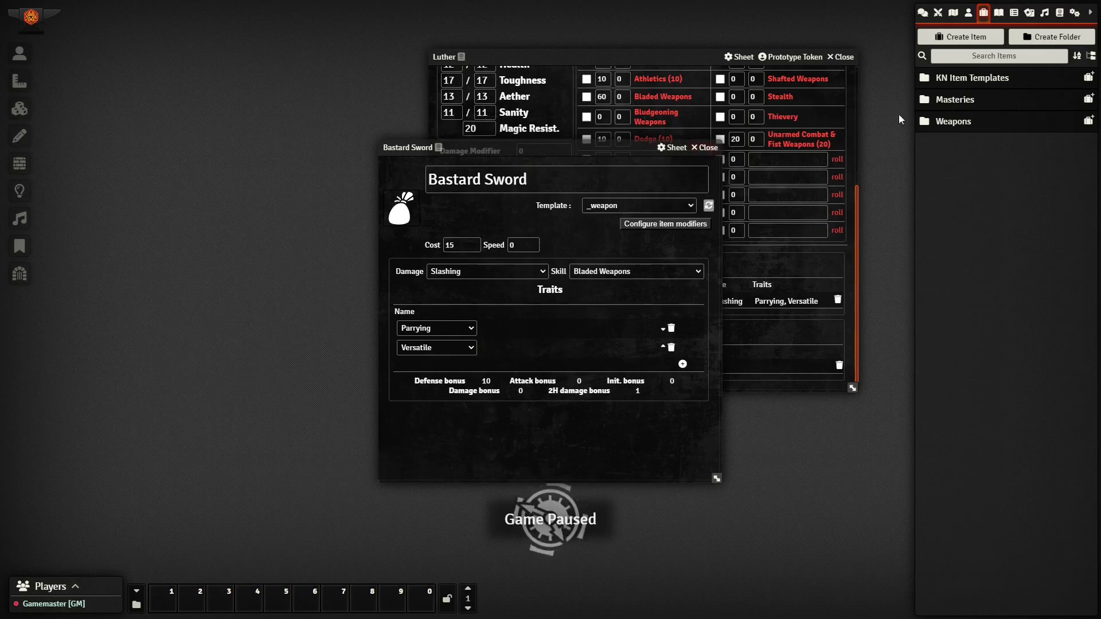
click(705, 148)
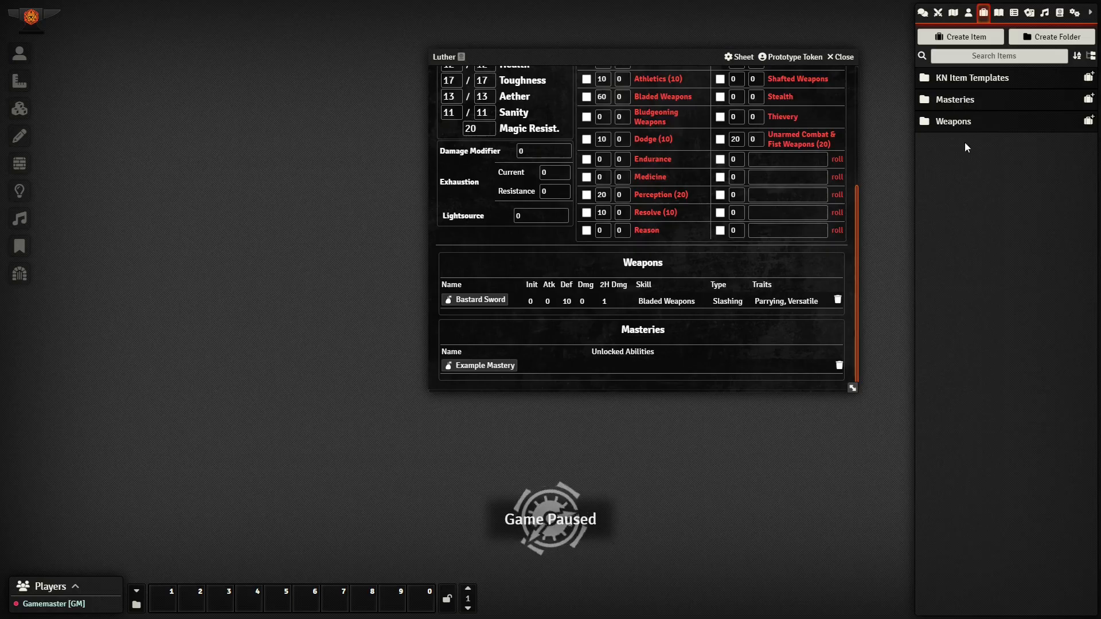
Unlock the Tier 1 "Example ability1" and Tier 2 "Ability 2" in Luther's own copy of Example Mastery and close it
click(474, 368)
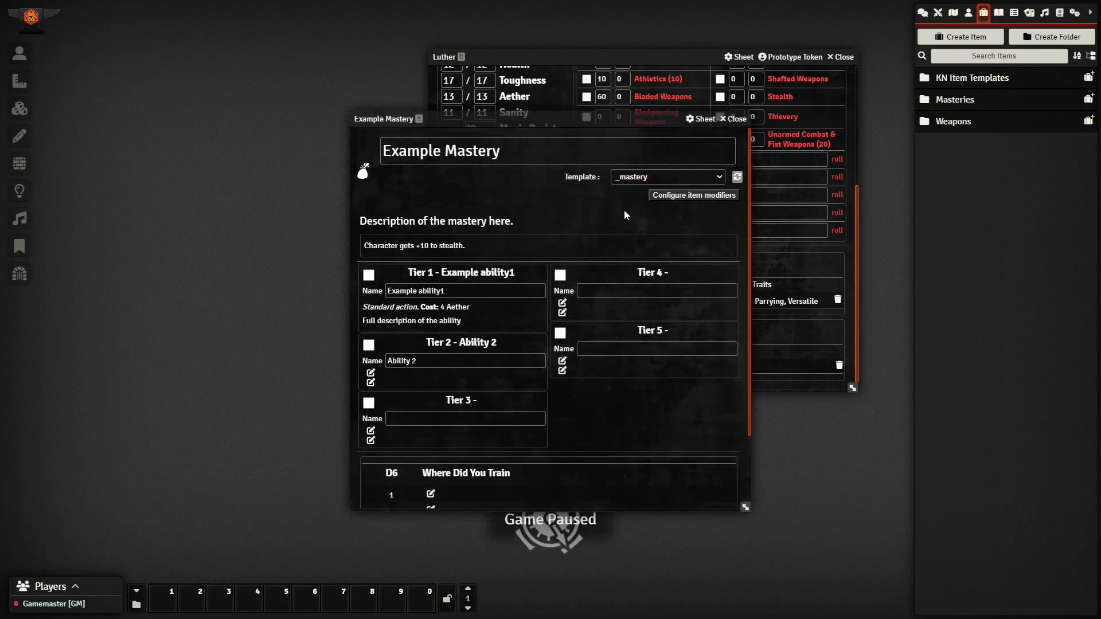
click(369, 276)
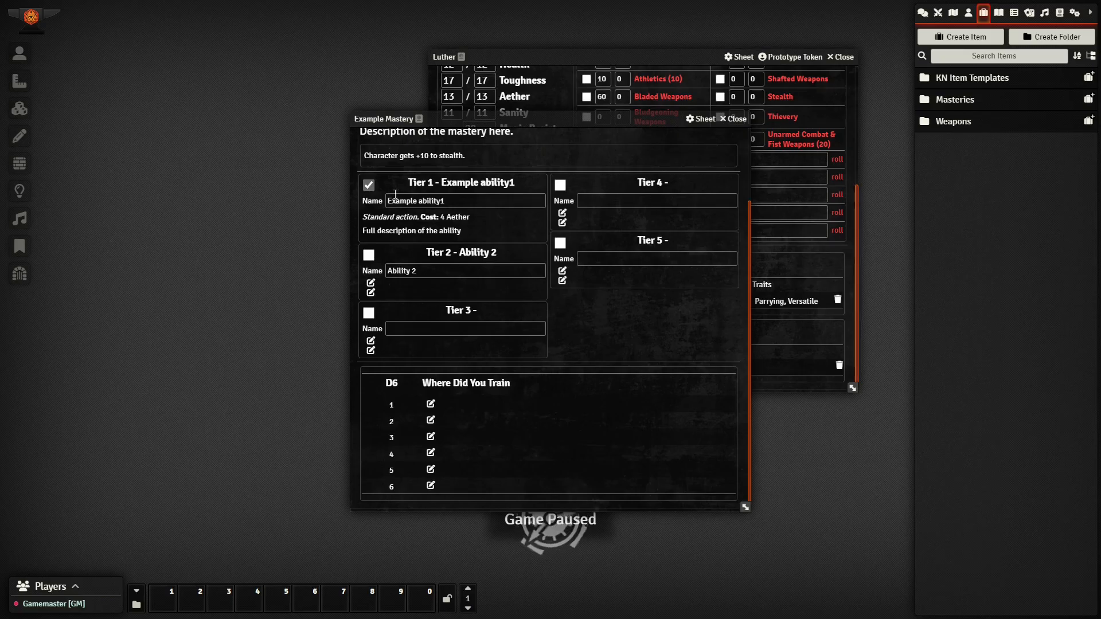
scroll(395, 194, up, 3)
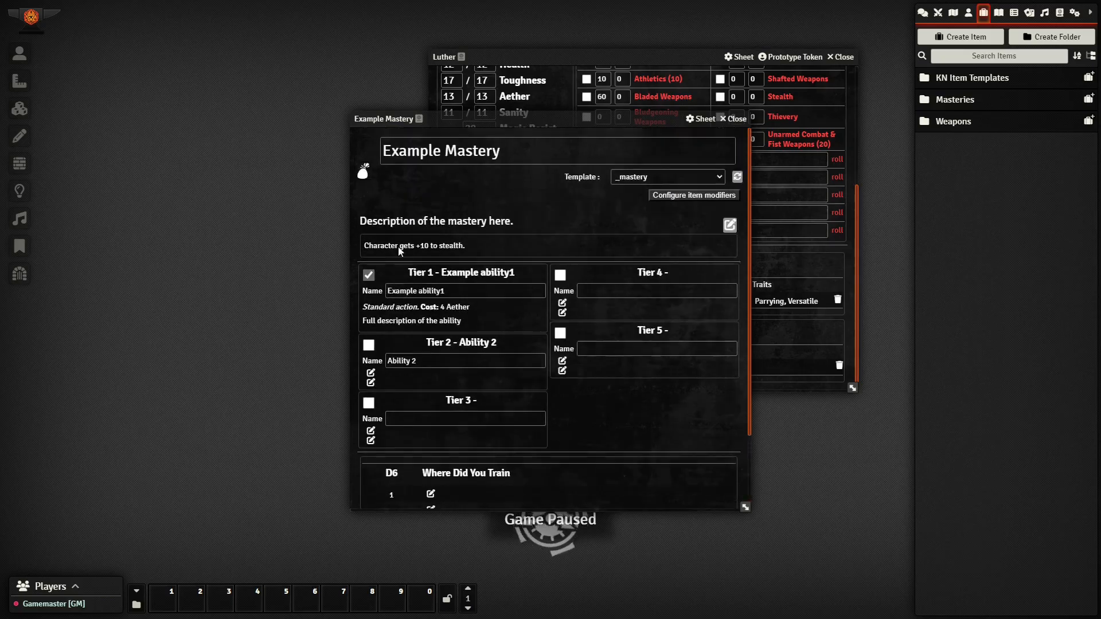
click(734, 118)
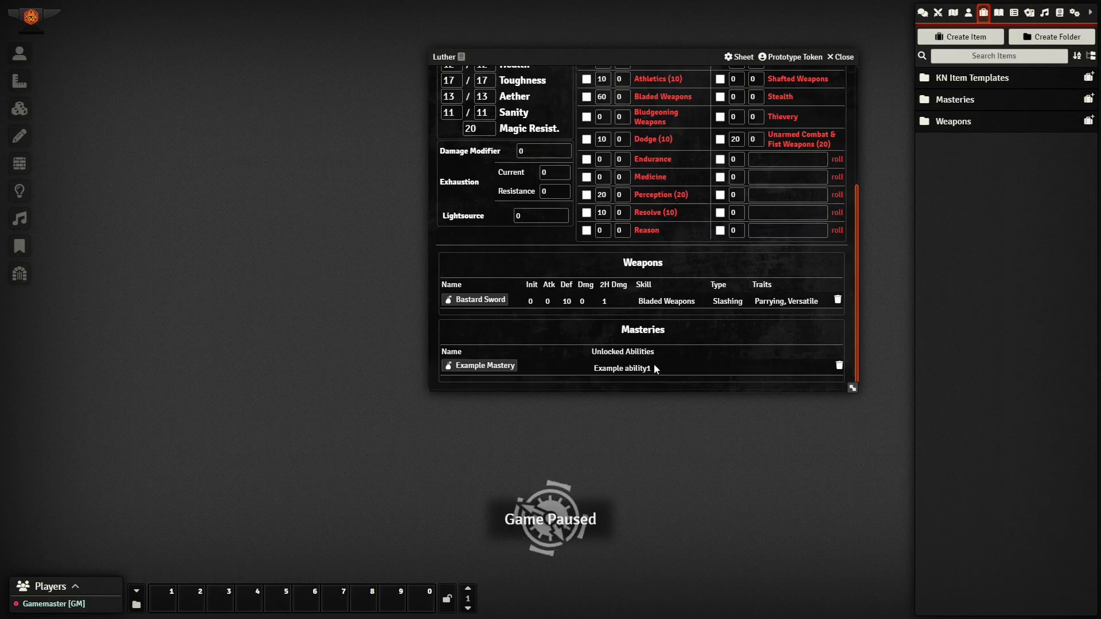
click(494, 367)
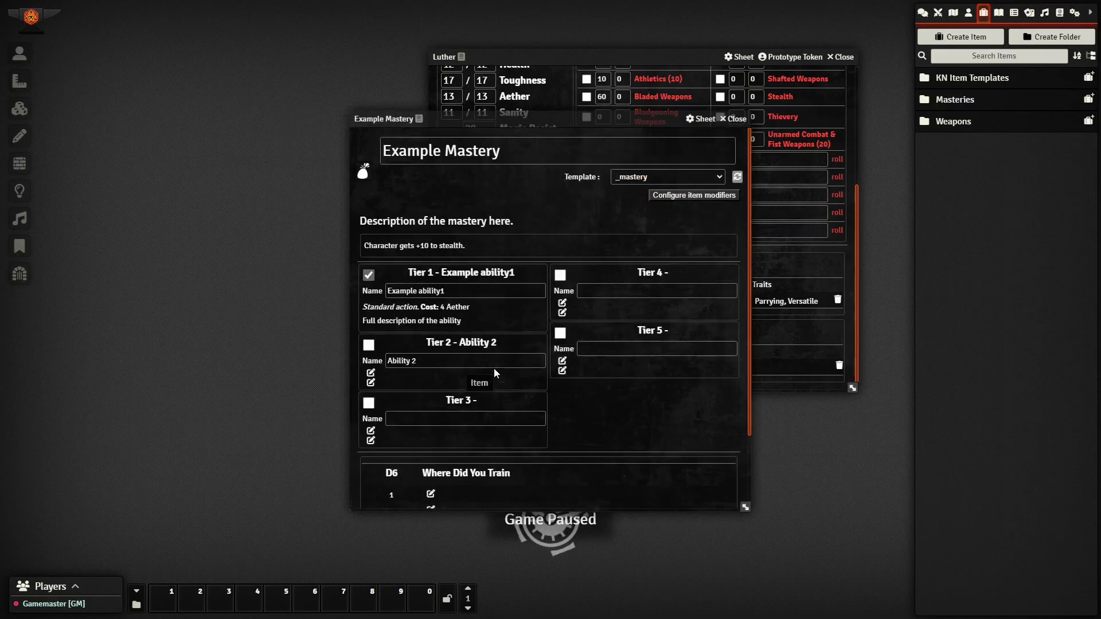
click(735, 119)
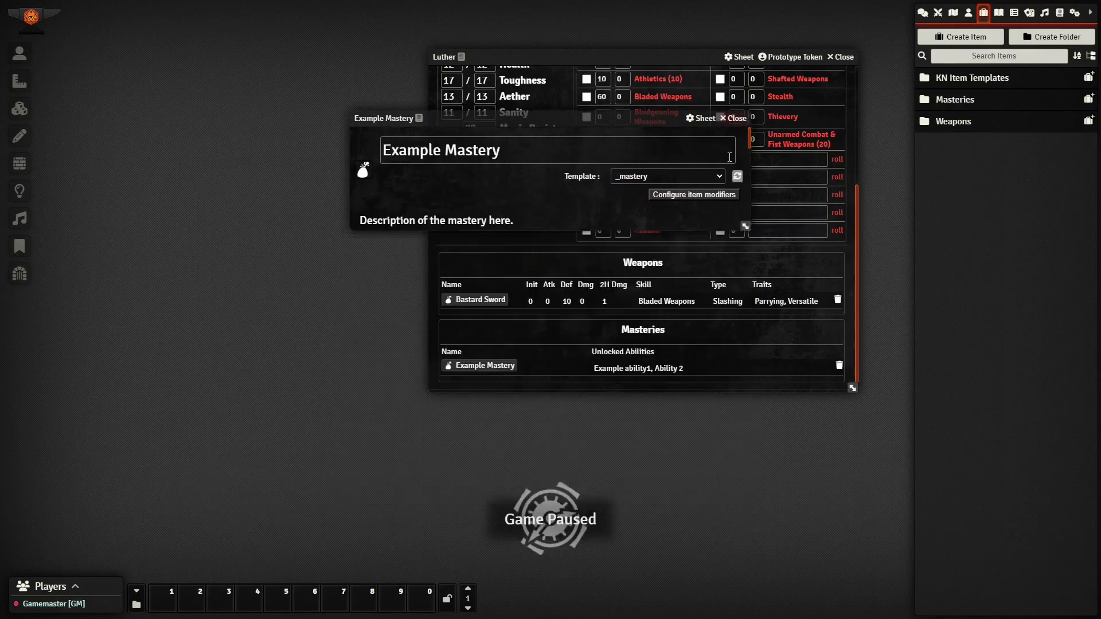
Check the tier checkboxes of the original Example Mastery in the Masteries folder and close it
click(953, 101)
click(959, 127)
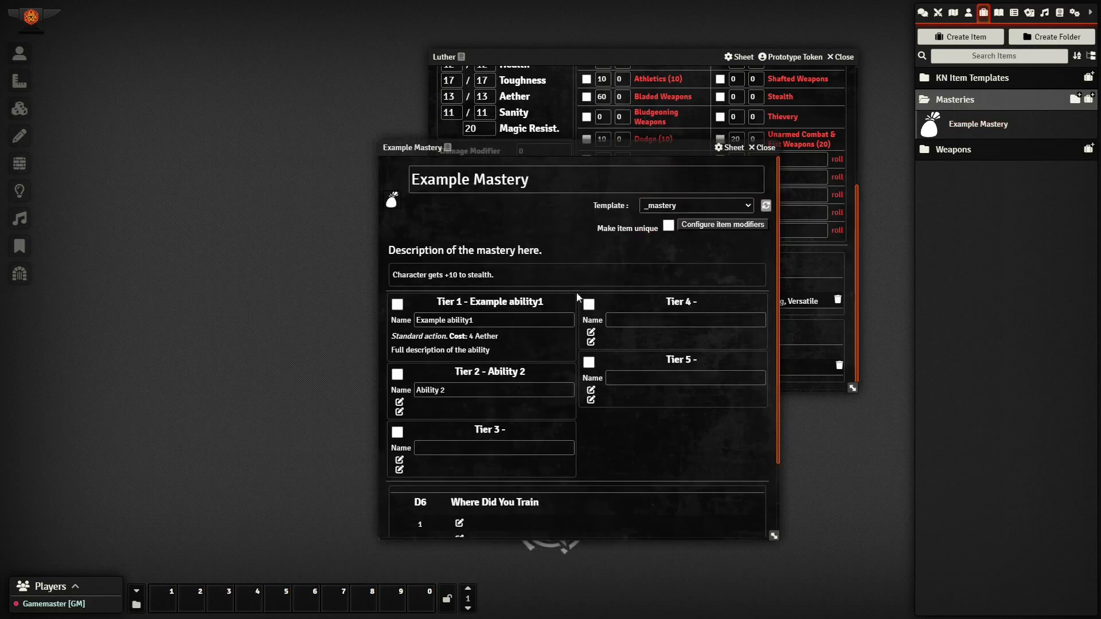
click(764, 148)
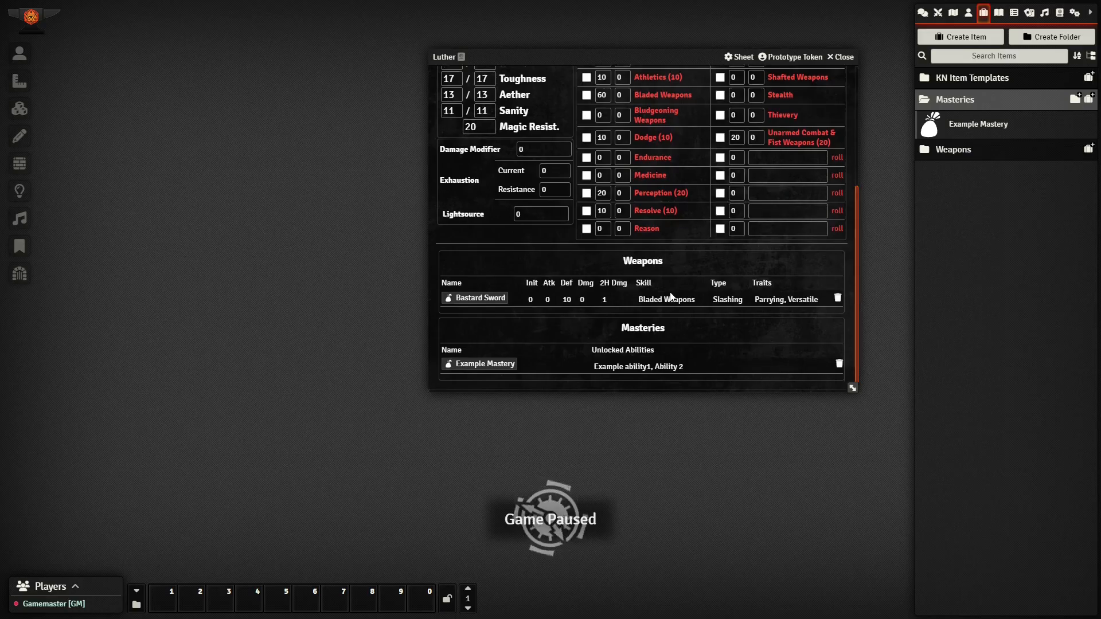
Roll Luther's Bladed Weapons skill with advantage and an additional skill bonus of 10, with the chat log showing
scroll(672, 295, up, 4)
click(590, 159)
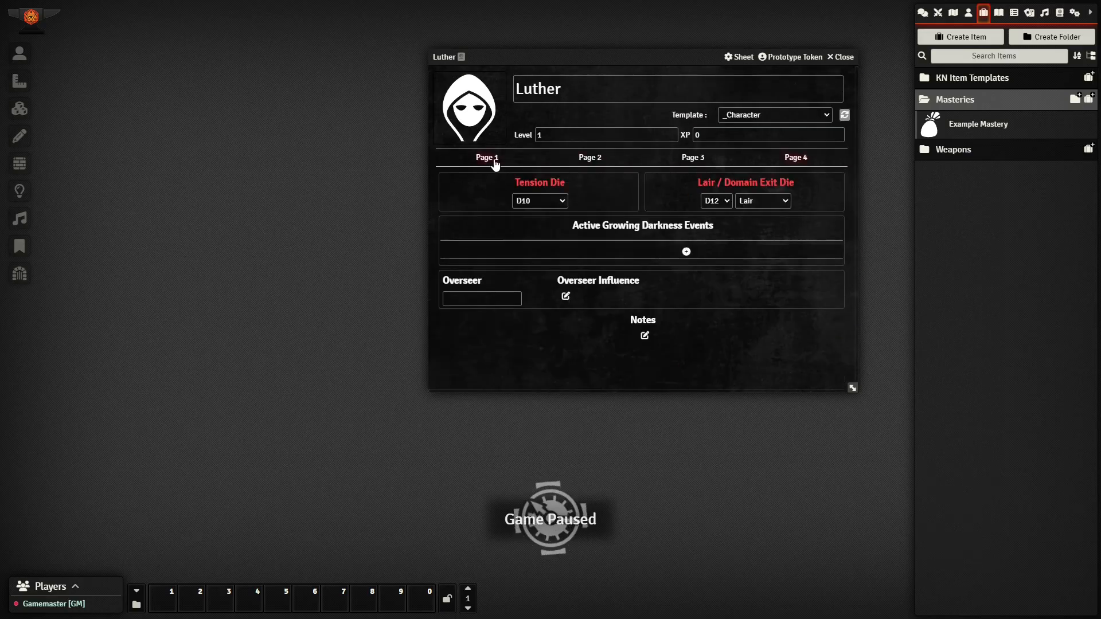
click(489, 158)
scroll(664, 253, down, 3)
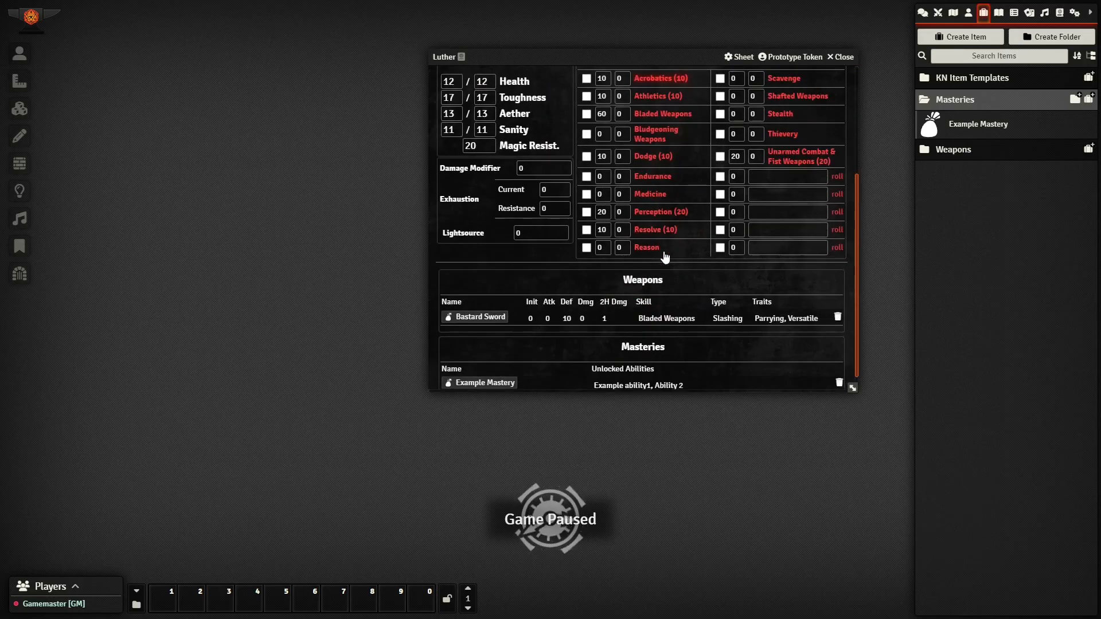
scroll(663, 252, up, 3)
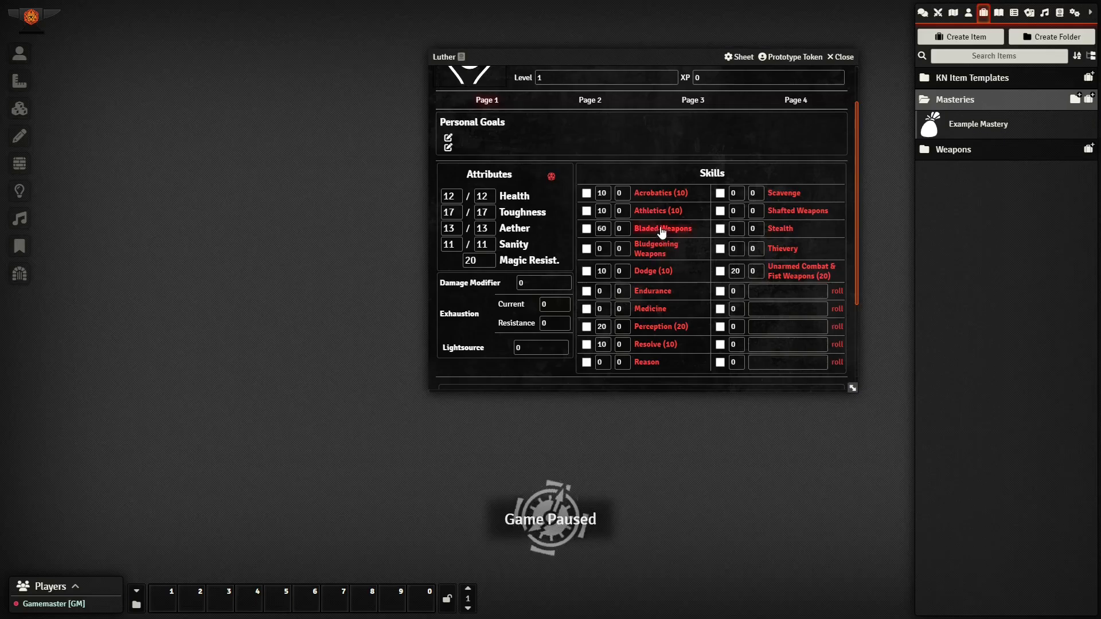
click(922, 12)
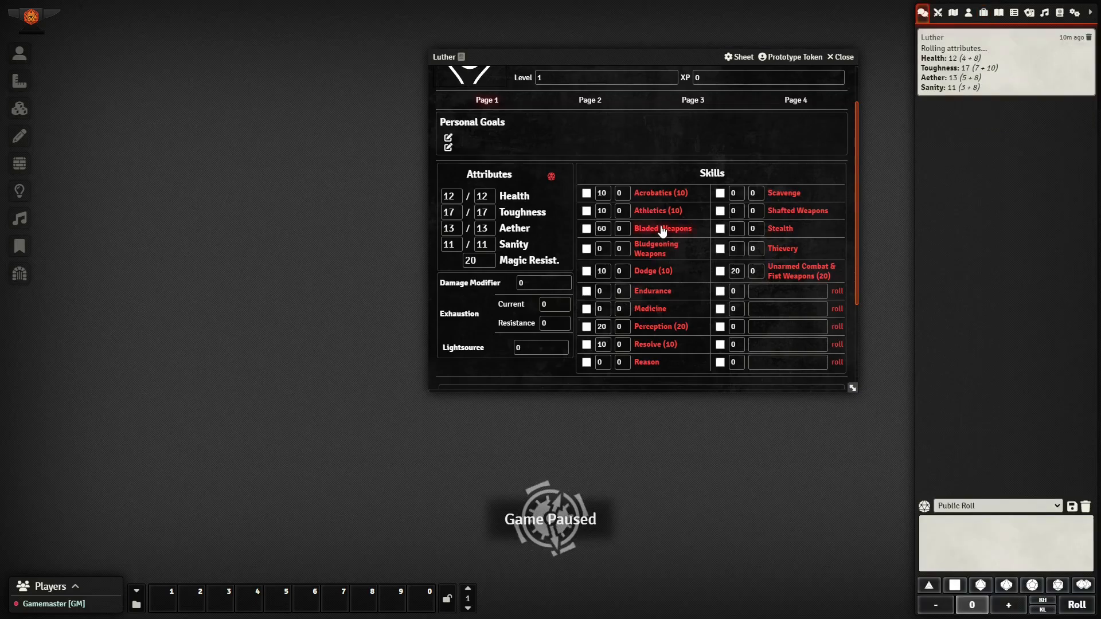
click(663, 229)
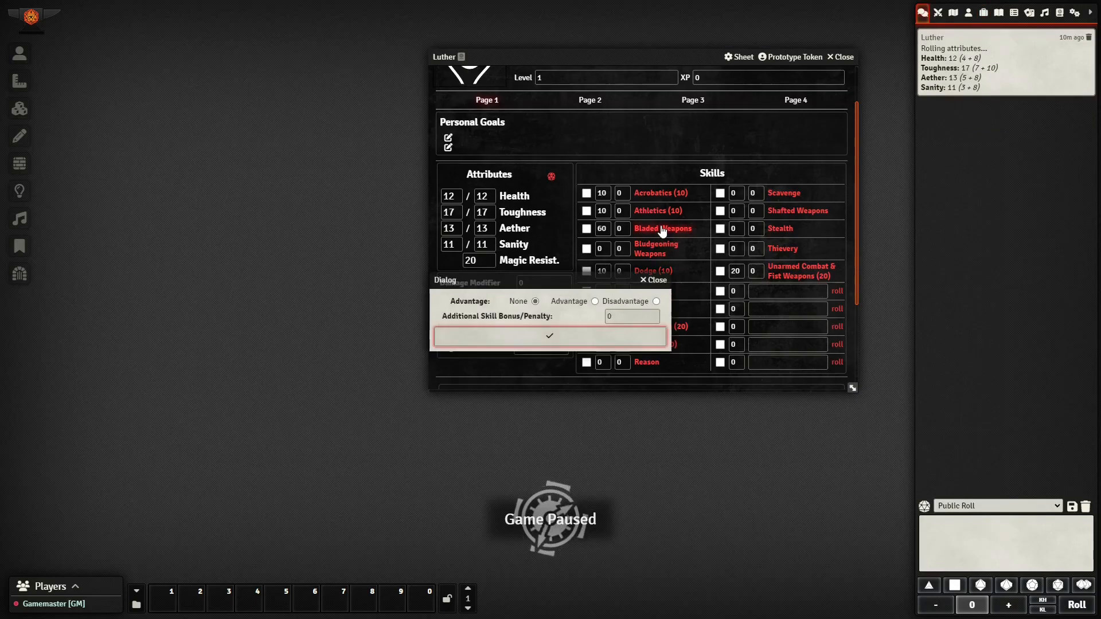
click(595, 302)
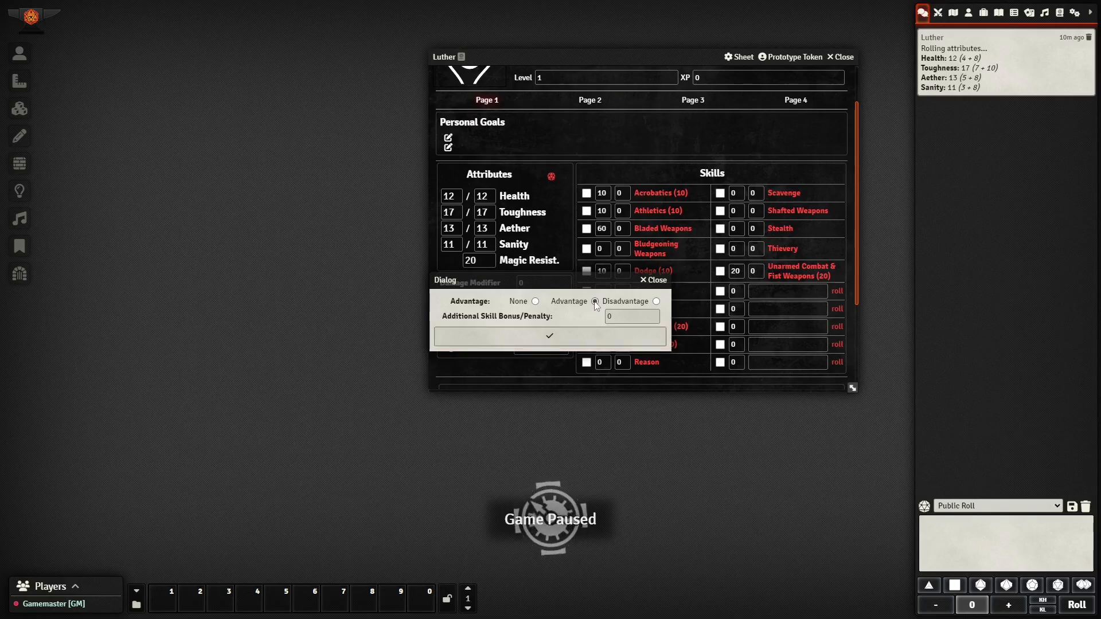
click(621, 317)
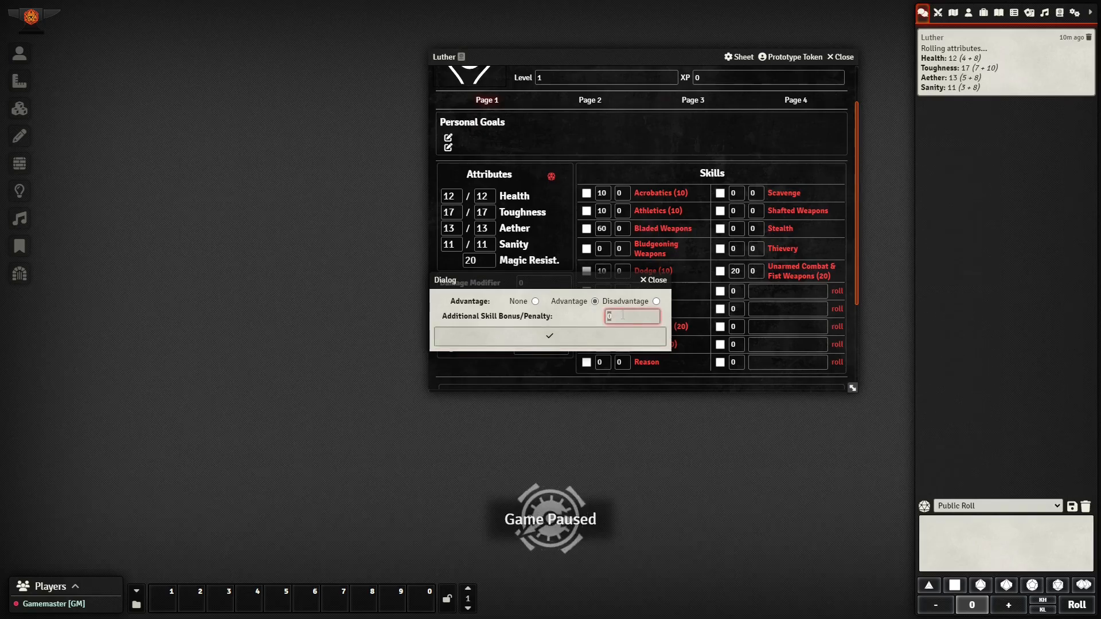
click(552, 339)
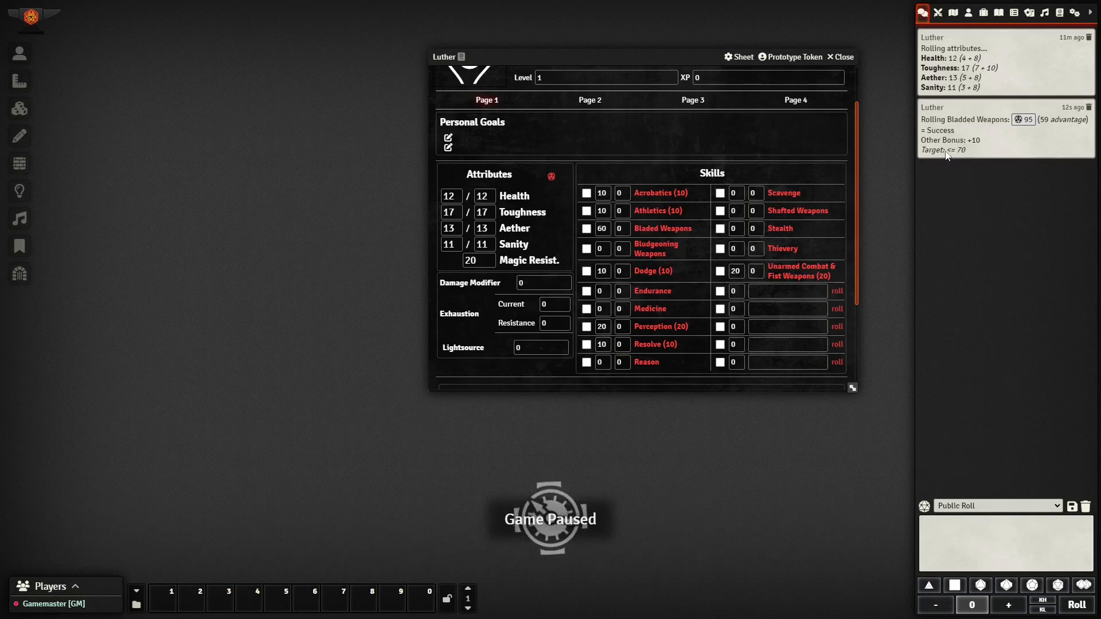
Look over the skills, the blank custom skill rows and the other sections on page 1 of Luther's sheet
scroll(782, 211, down, 3)
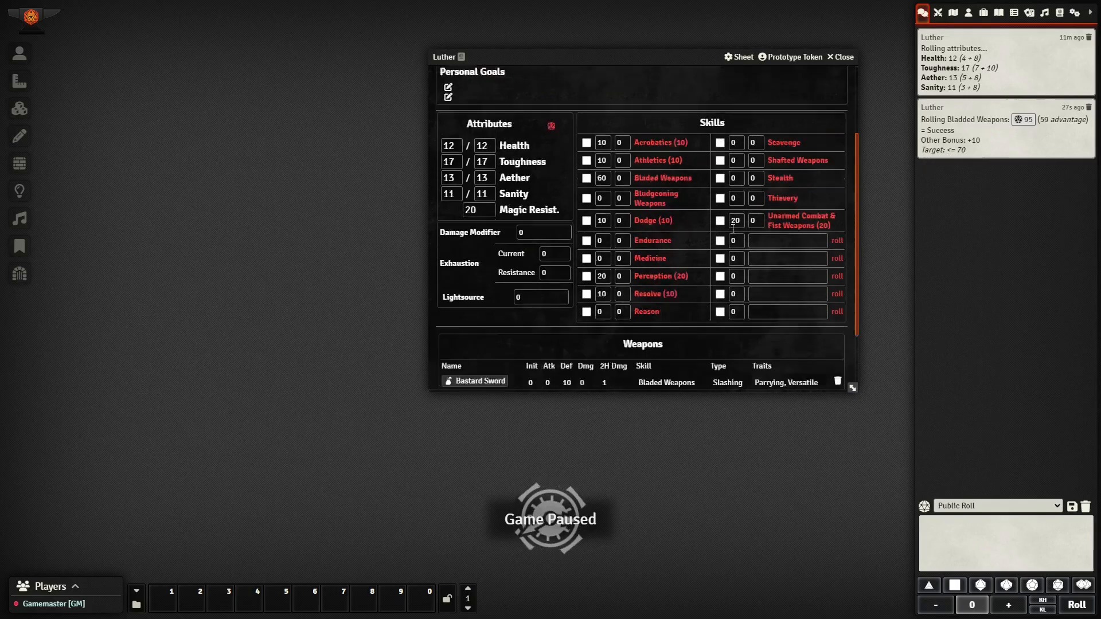
scroll(738, 228, up, 1)
scroll(738, 229, up, 2)
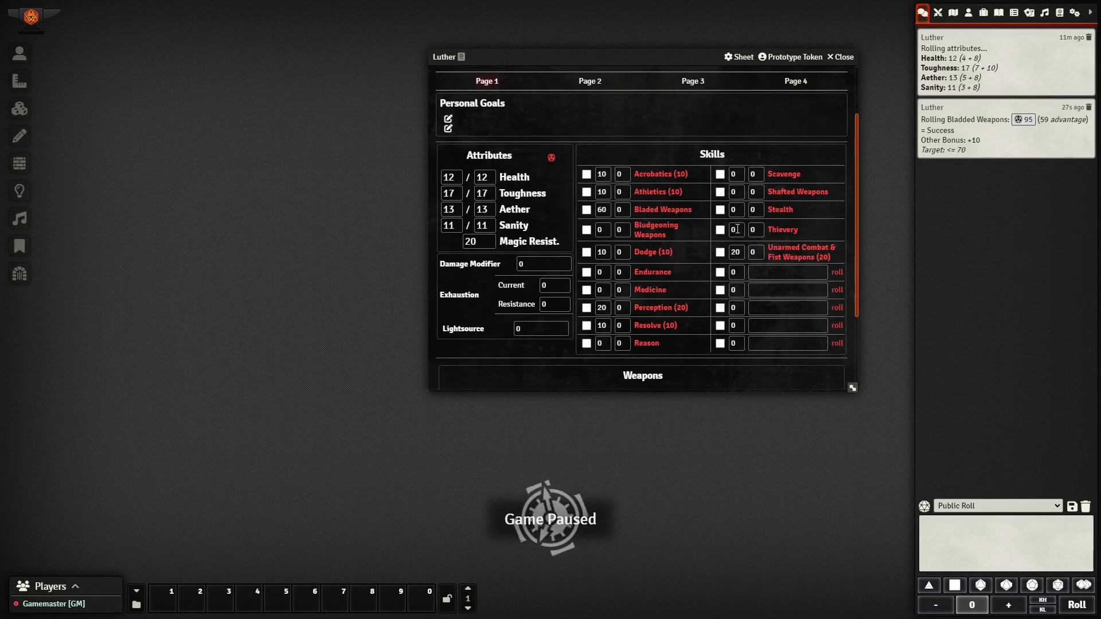
click(787, 275)
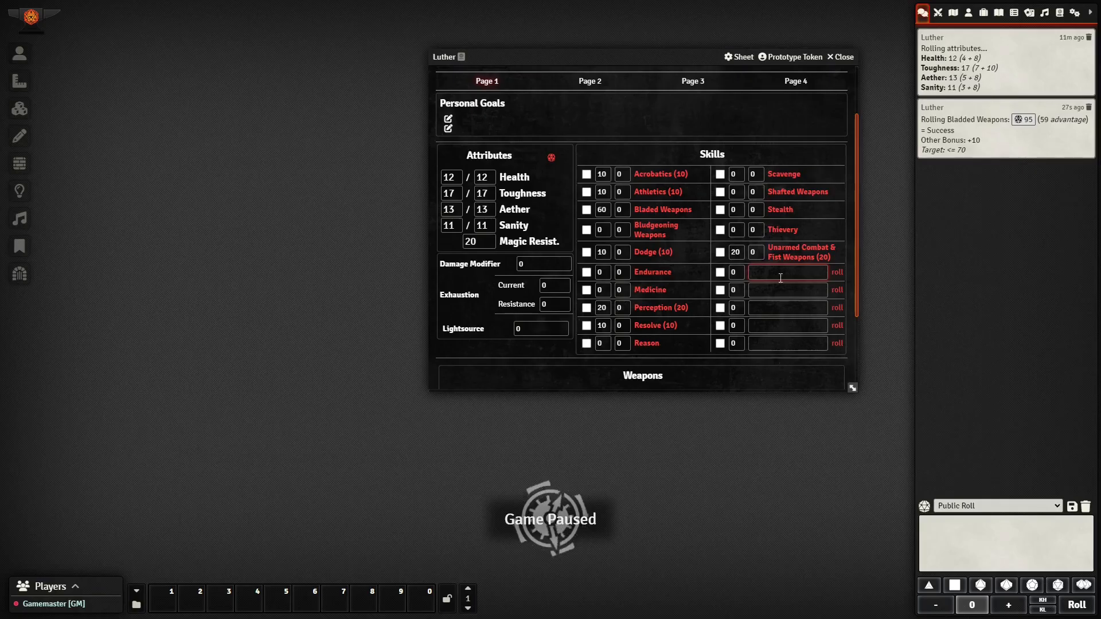
scroll(776, 280, down, 3)
scroll(744, 296, up, 5)
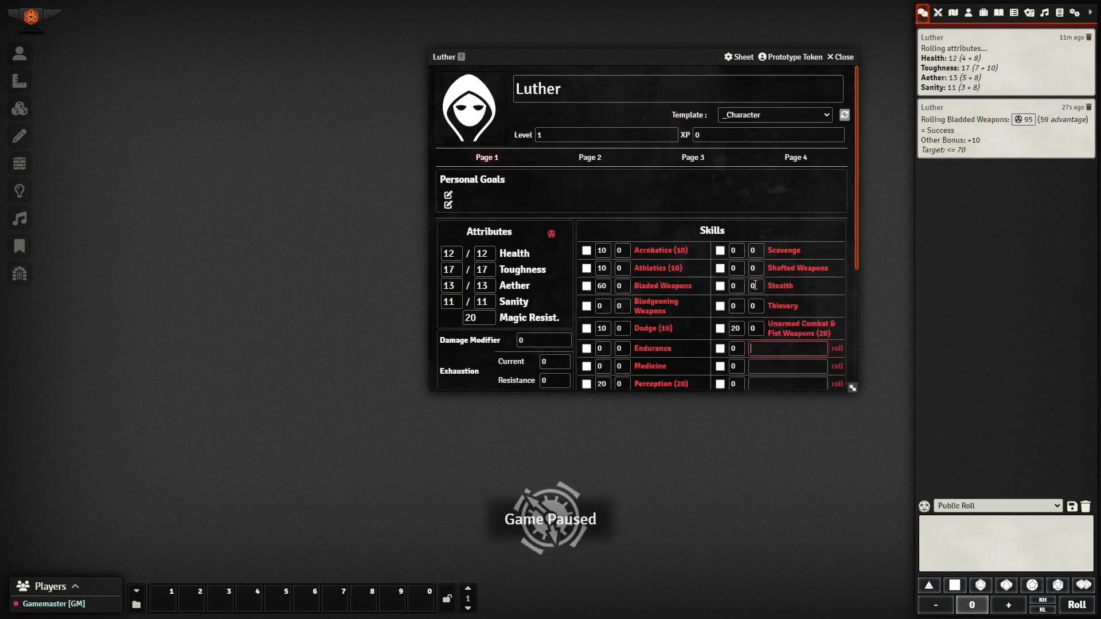
scroll(772, 297, down, 4)
scroll(756, 280, up, 3)
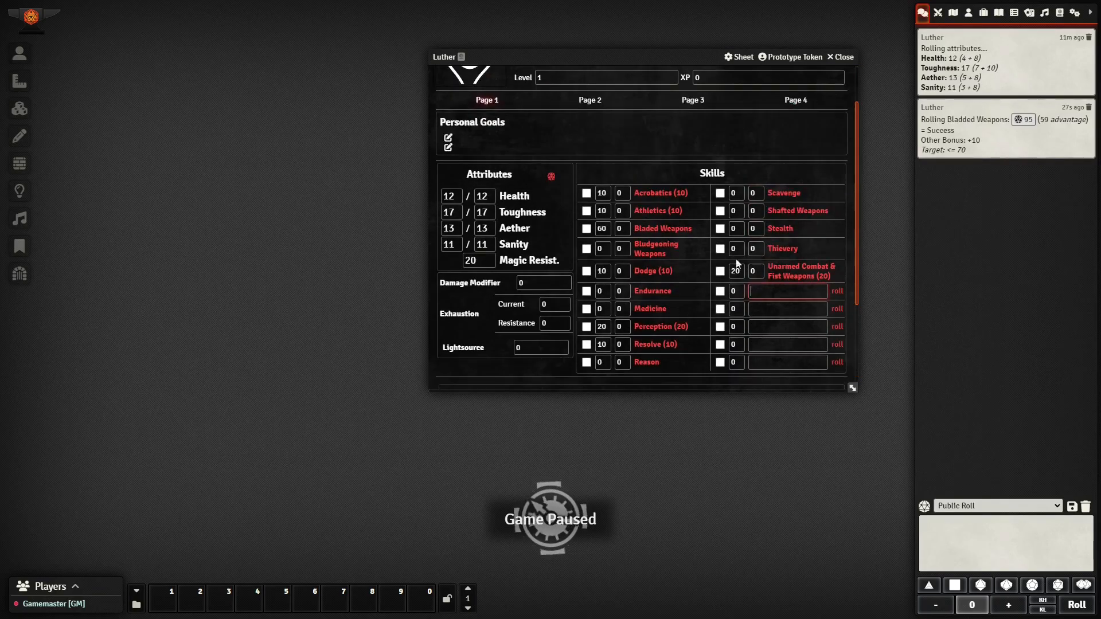
Examine the Damage Vulnerabilities & Resistances table on page 2 of Luther's sheet
click(591, 101)
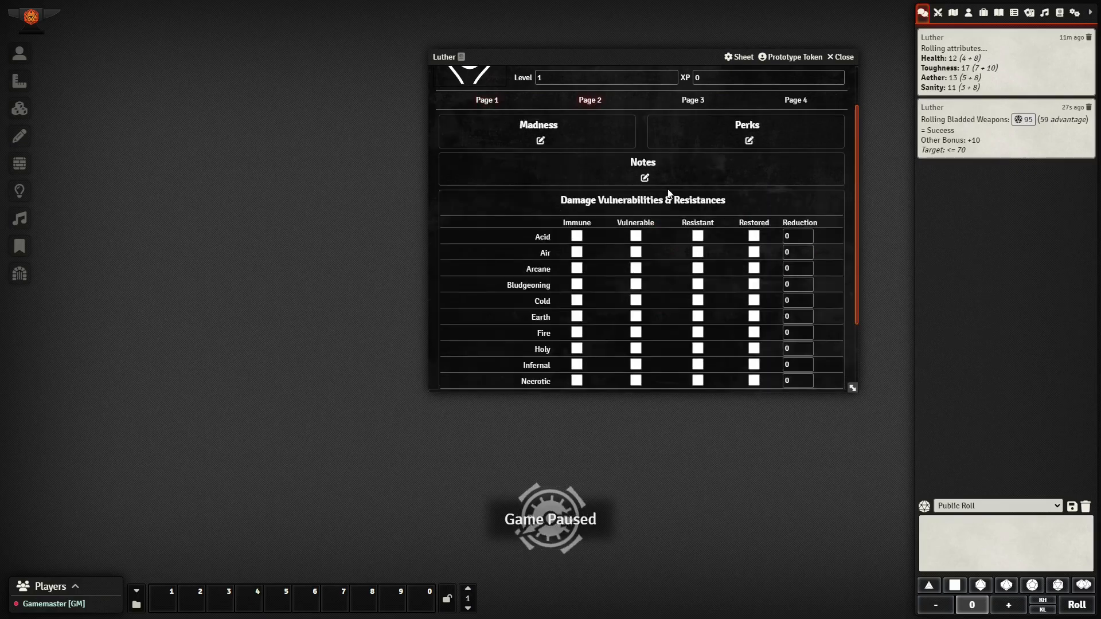
scroll(606, 218, down, 3)
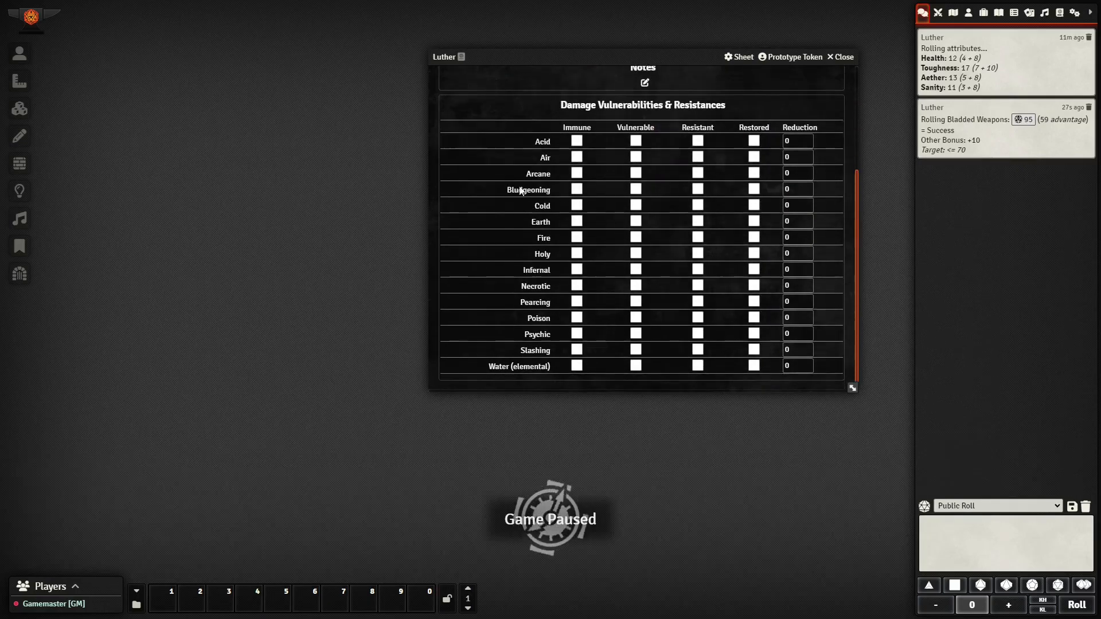
On page 3 of Luther's sheet, set the leg armor's max and current integrity to D6 and its protection to 1
scroll(591, 312, up, 3)
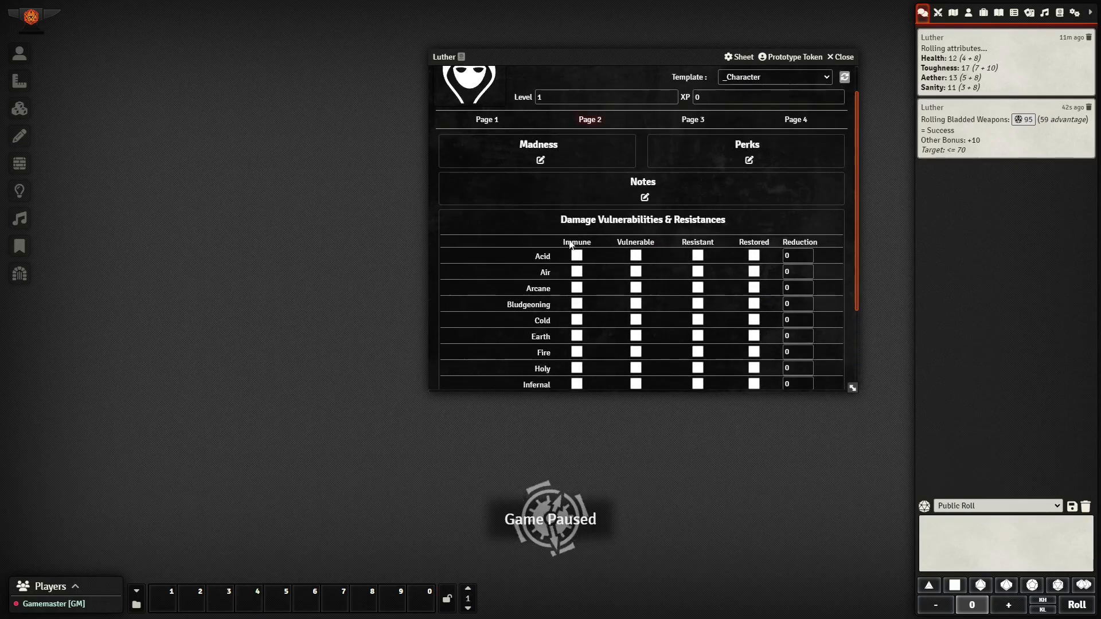
scroll(675, 292, down, 3)
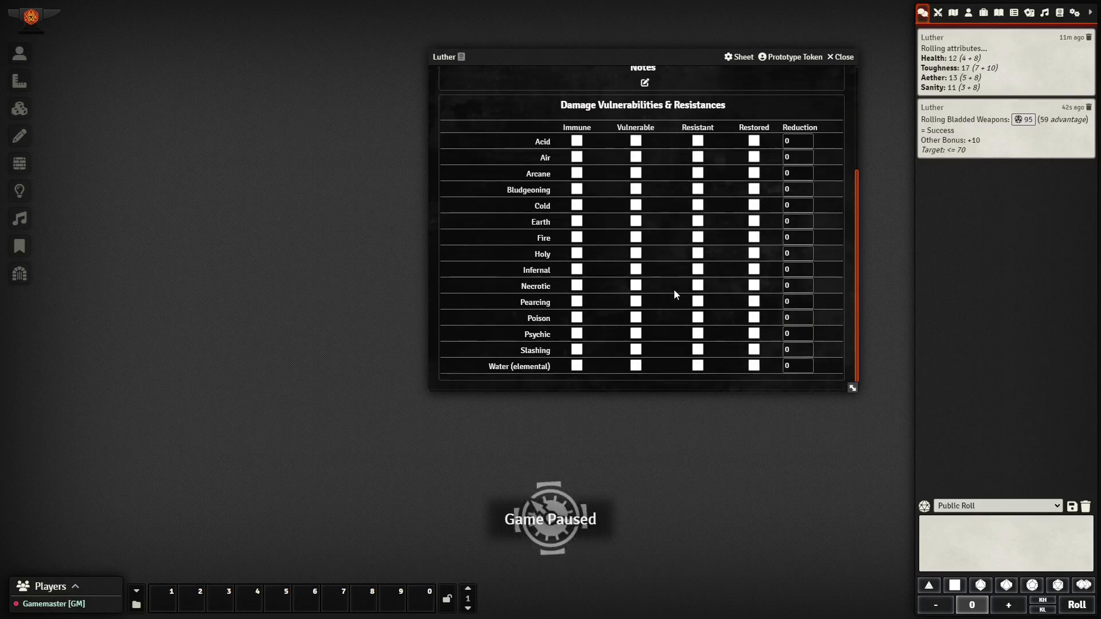
scroll(716, 259, up, 4)
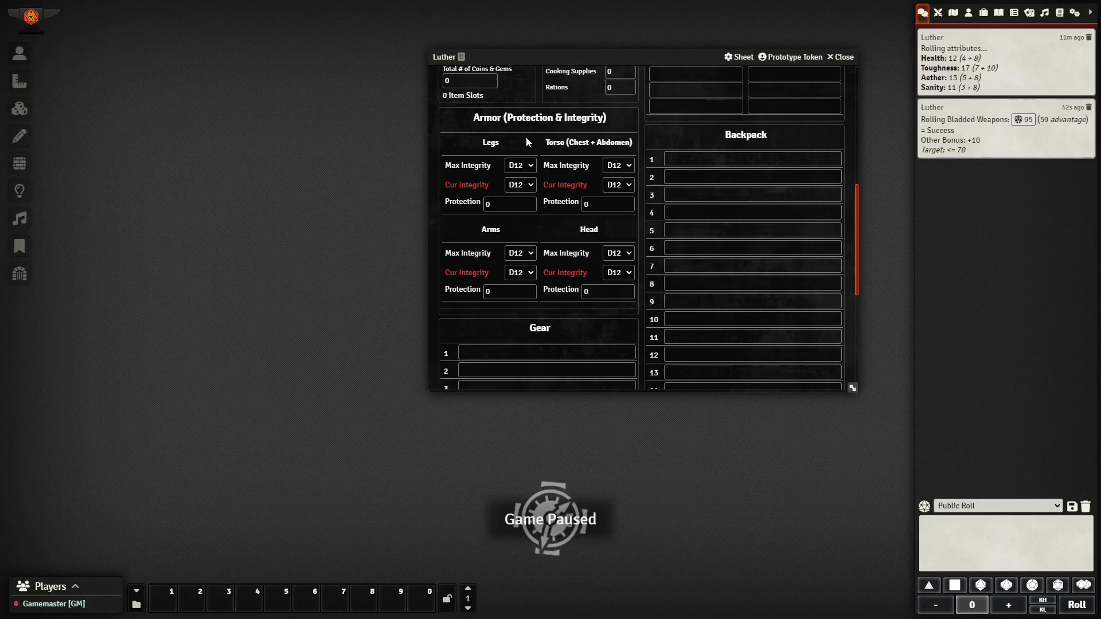
click(528, 167)
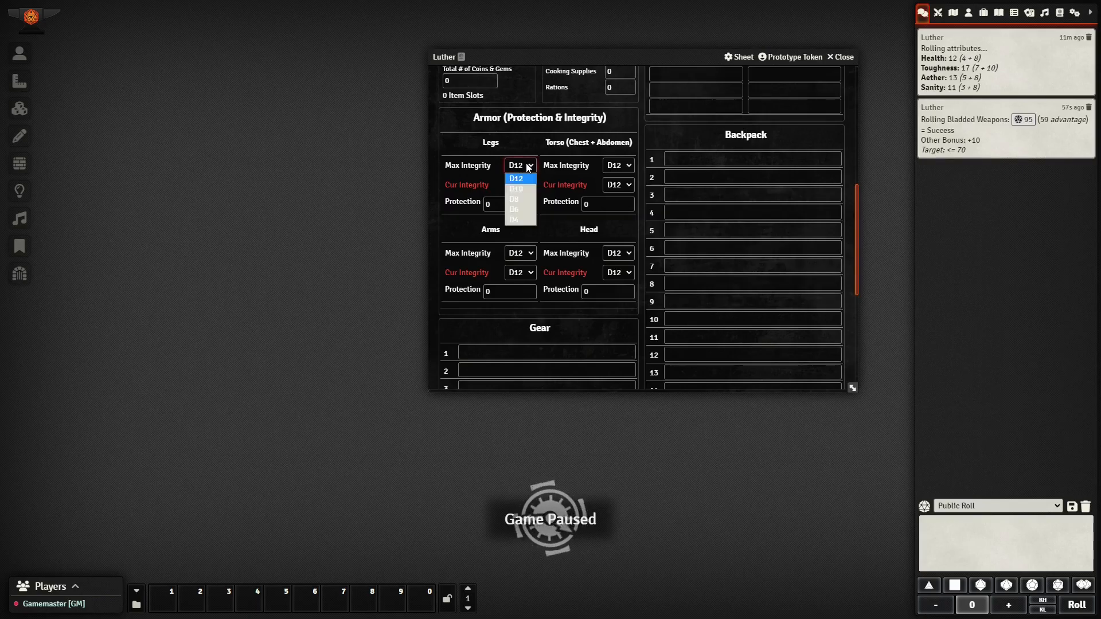
click(518, 208)
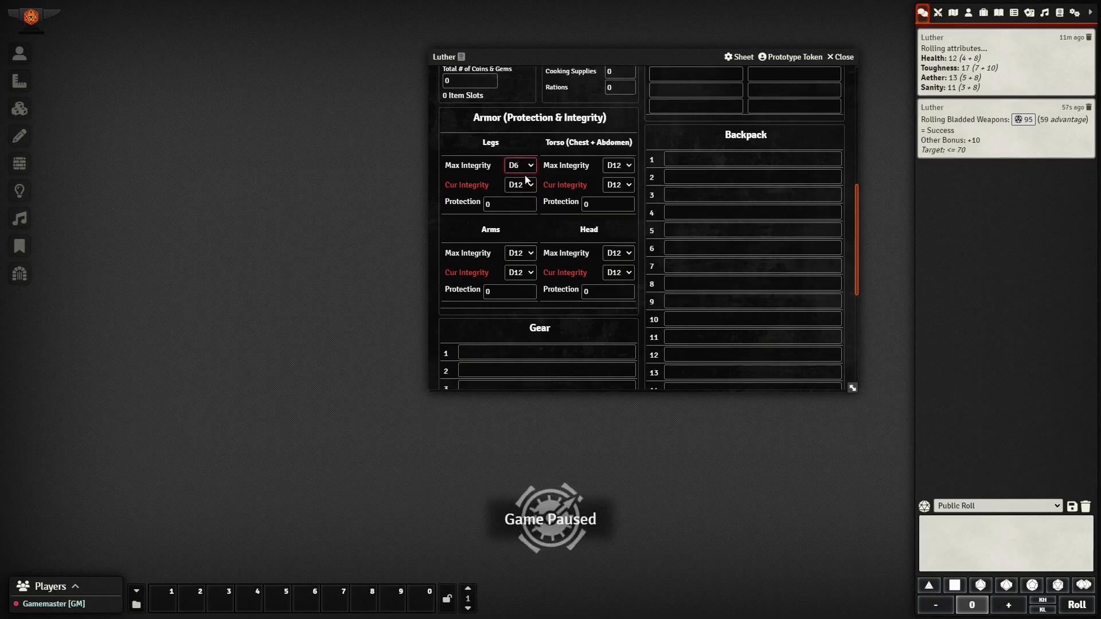
click(532, 185)
click(519, 229)
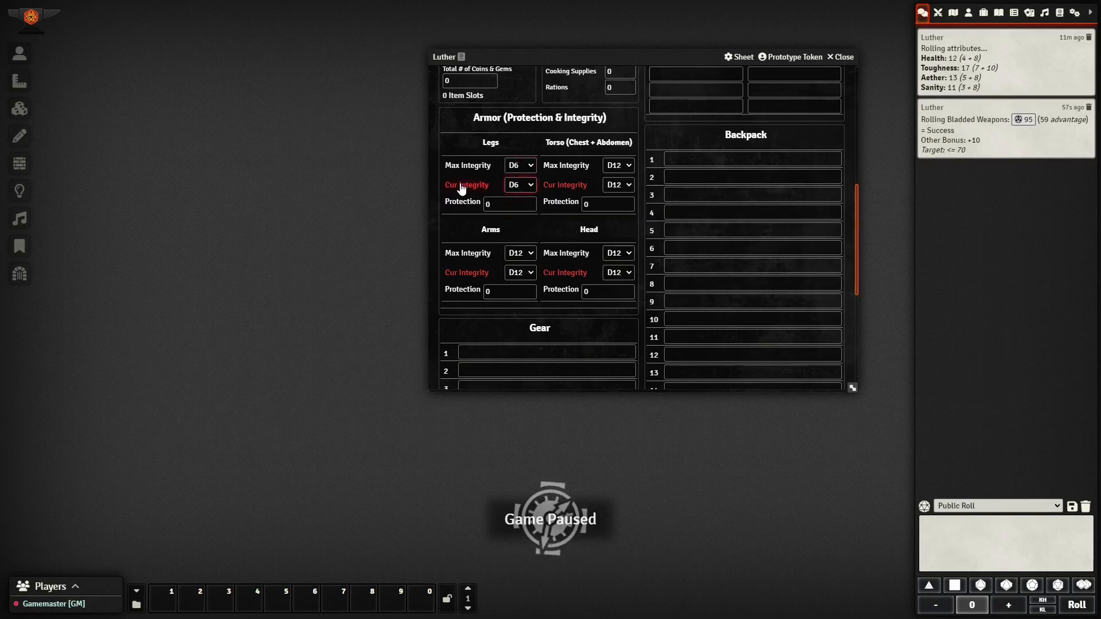
click(508, 205)
text(1)
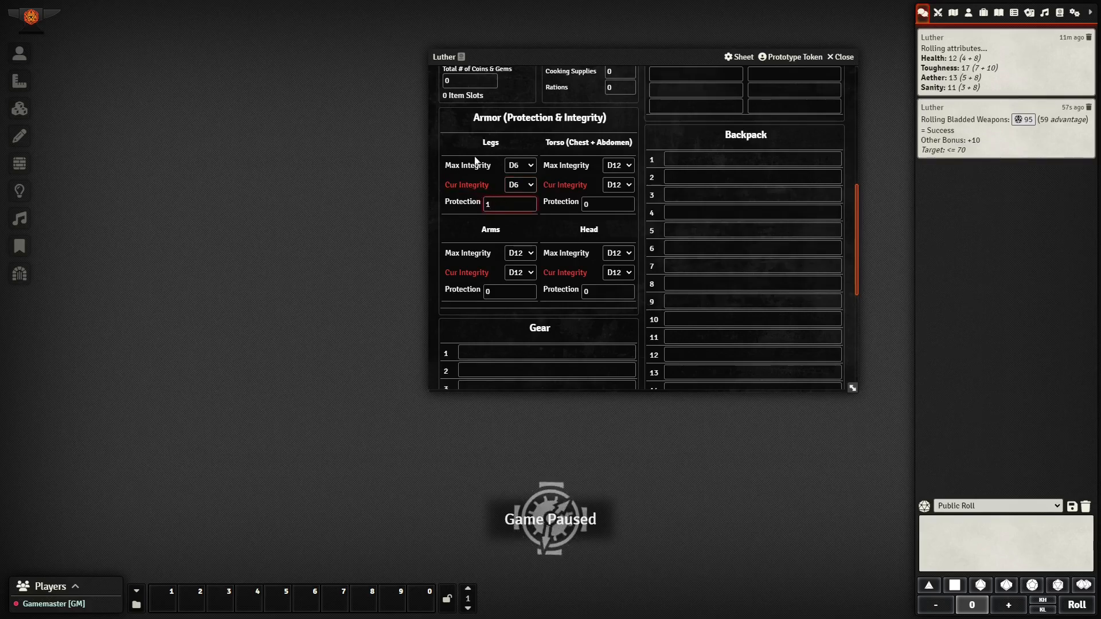
key(Return)
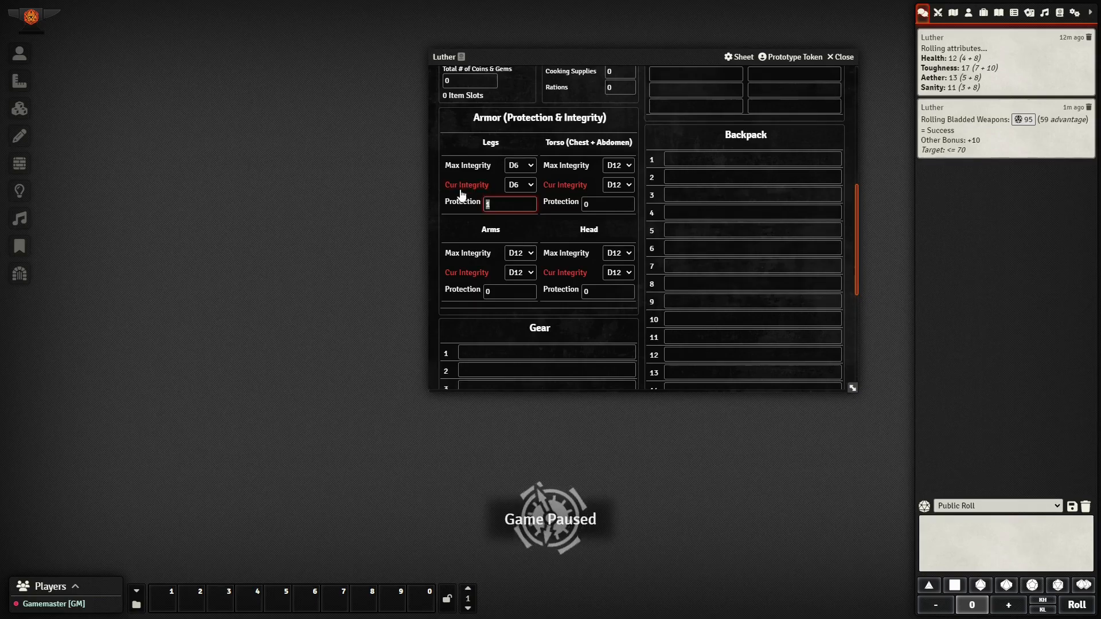
Roll the leg armor integrity check, lower its current integrity to D4, and roll the check again
click(462, 191)
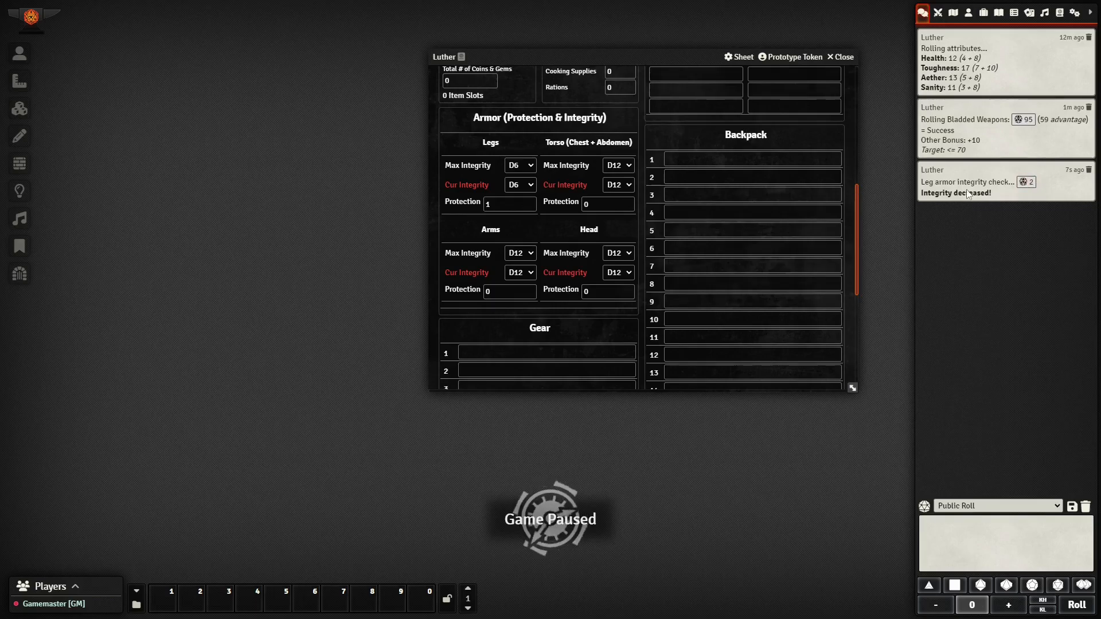
click(520, 185)
click(520, 198)
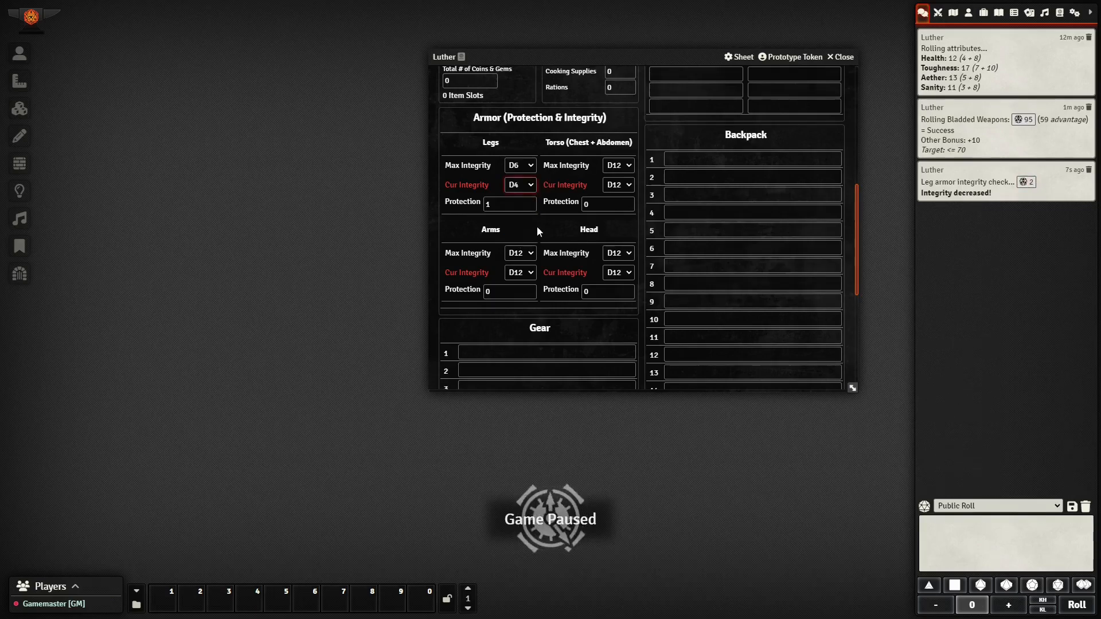
click(468, 186)
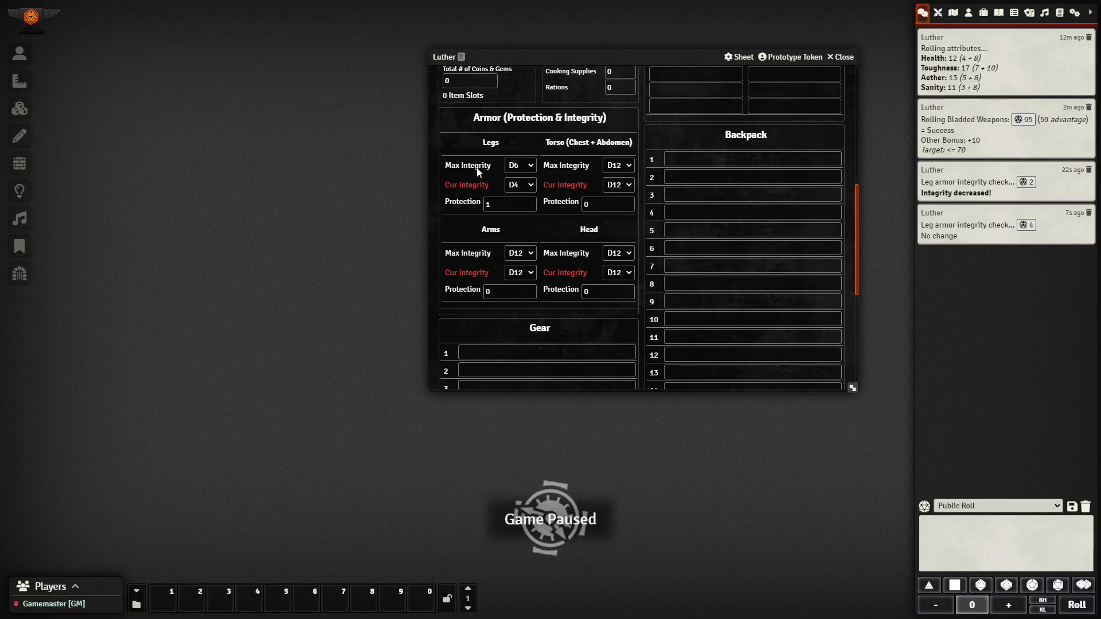
Open page 4 of Luther's sheet and roll the Tension Die
scroll(477, 172, up, 3)
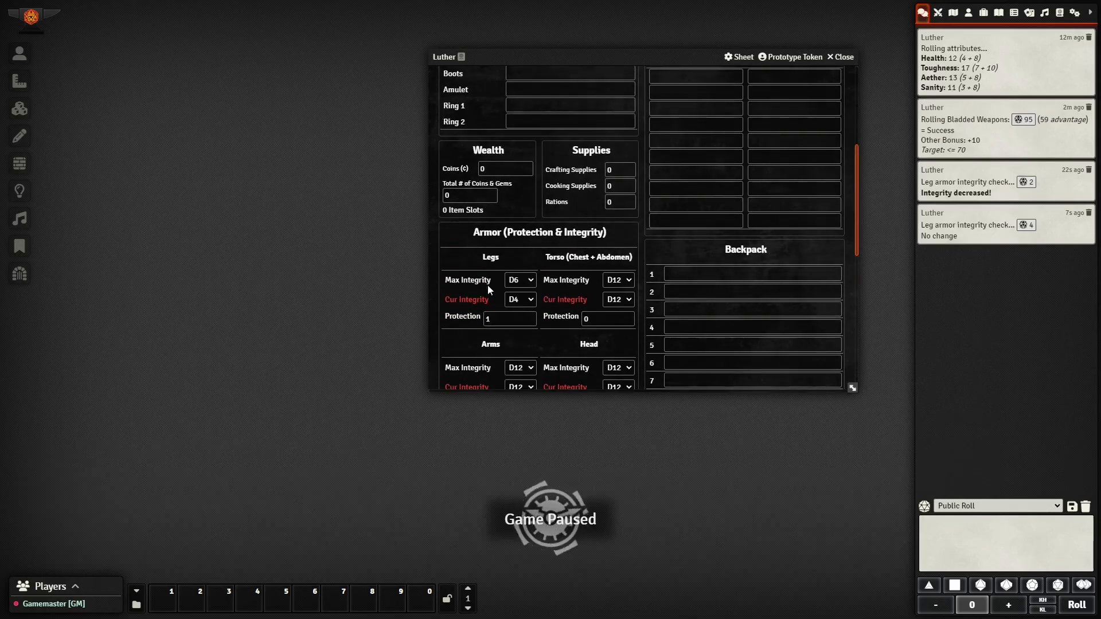
scroll(471, 117, down, 4)
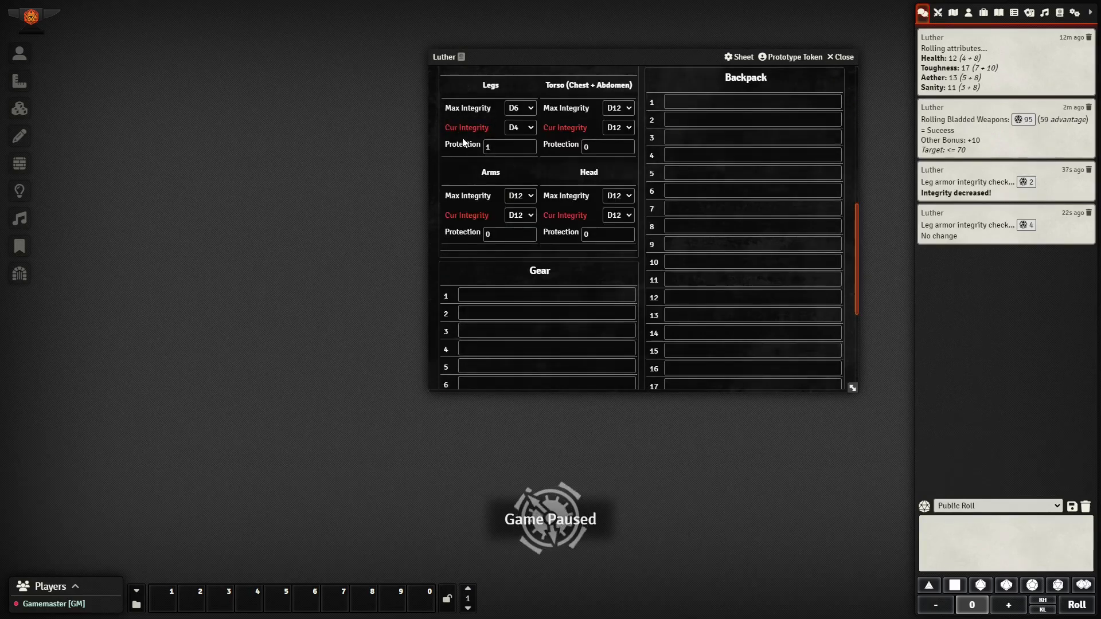
scroll(491, 227, up, 1)
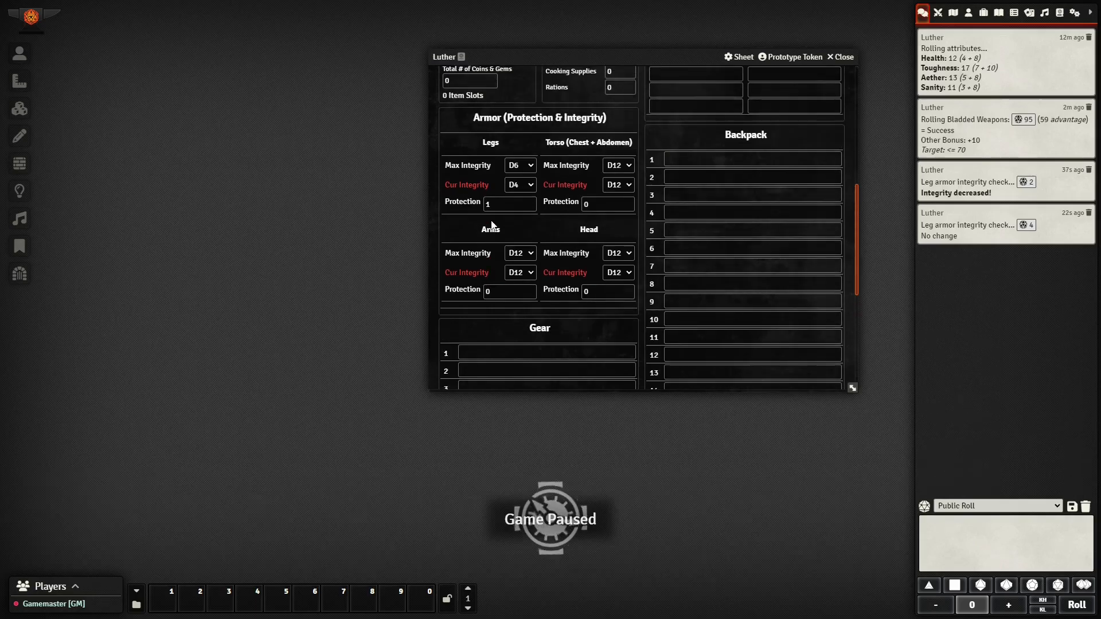
scroll(491, 225, up, 6)
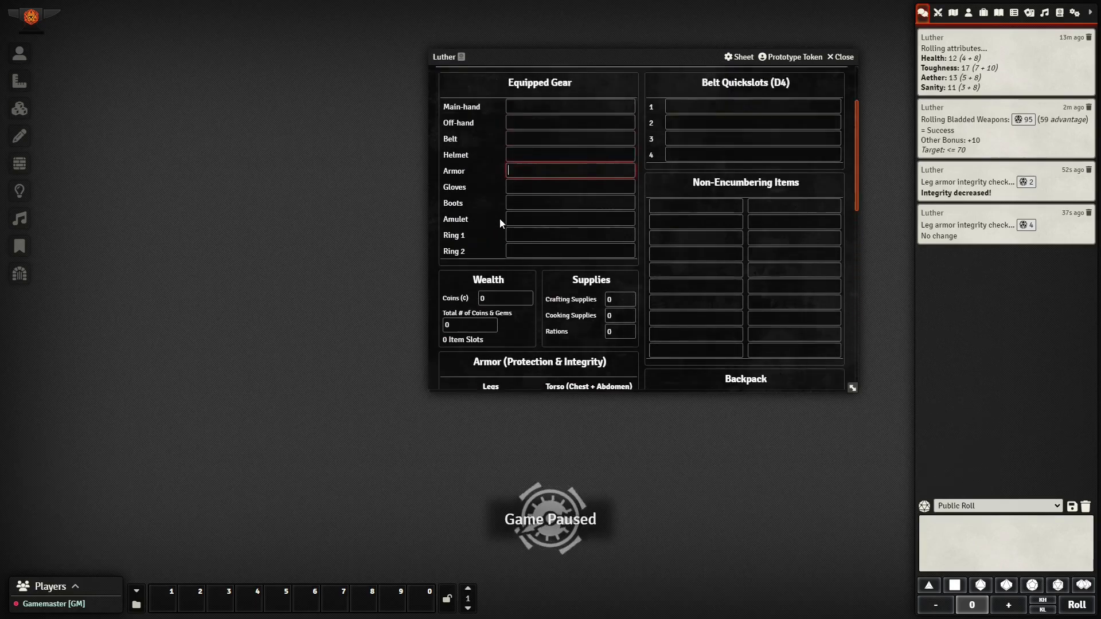
scroll(501, 215, down, 1)
click(791, 101)
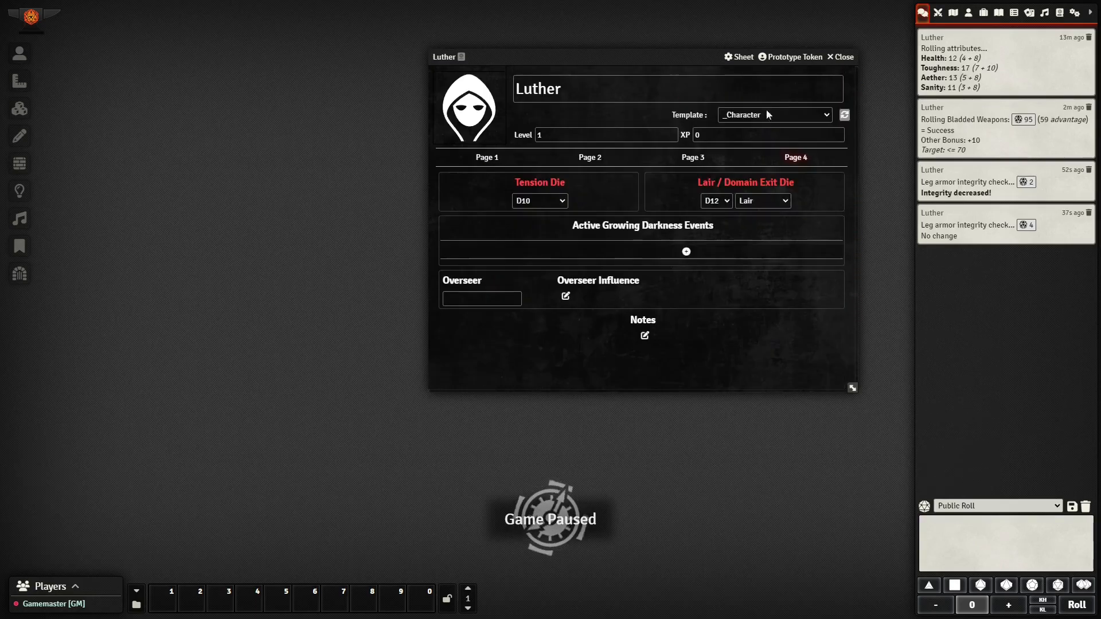
click(539, 183)
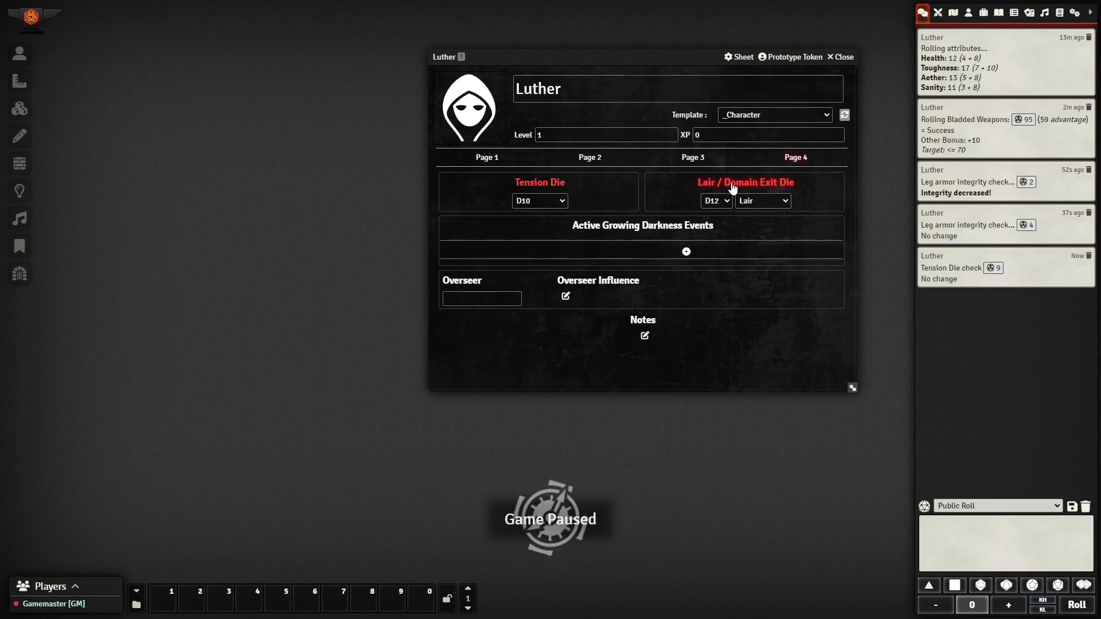
Switch the Lair / Domain Exit Die type to Exit and back to Lair
click(773, 200)
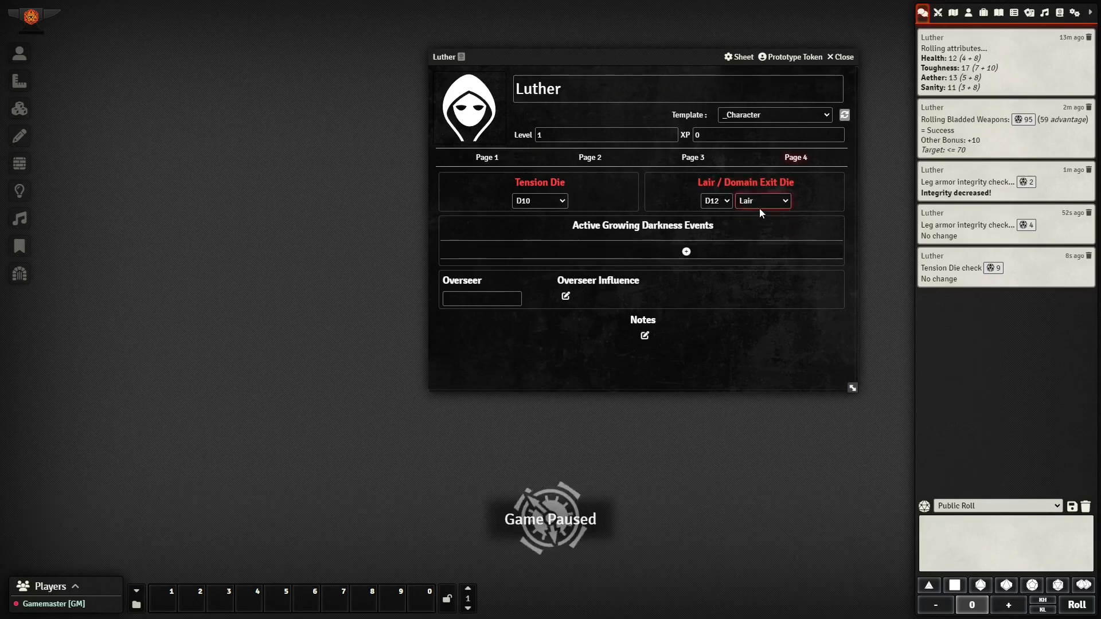
click(756, 222)
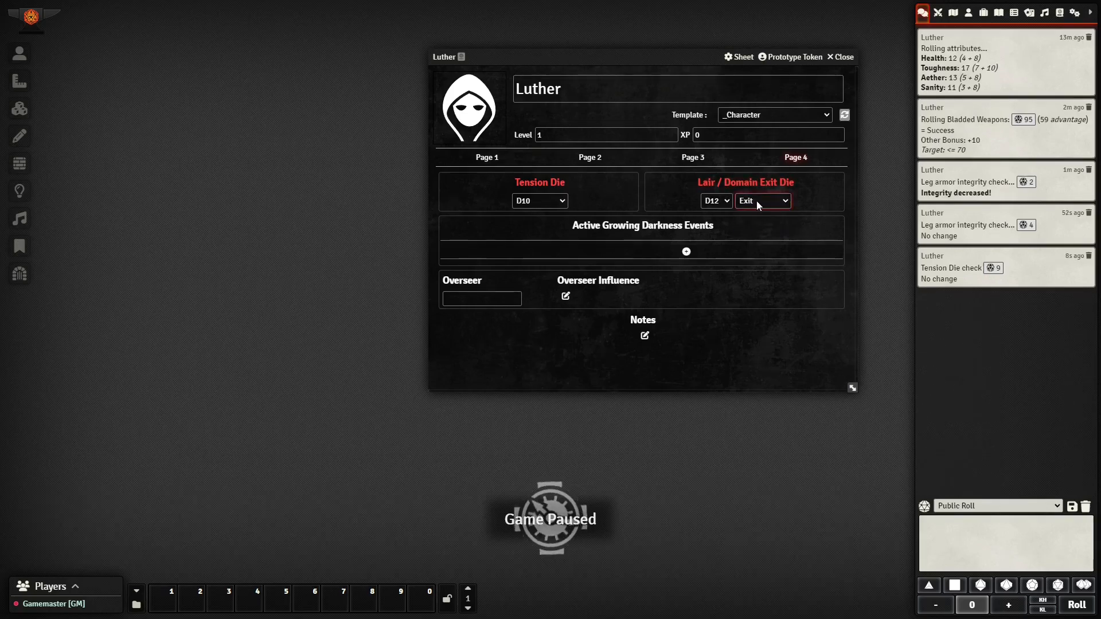
click(756, 201)
click(754, 214)
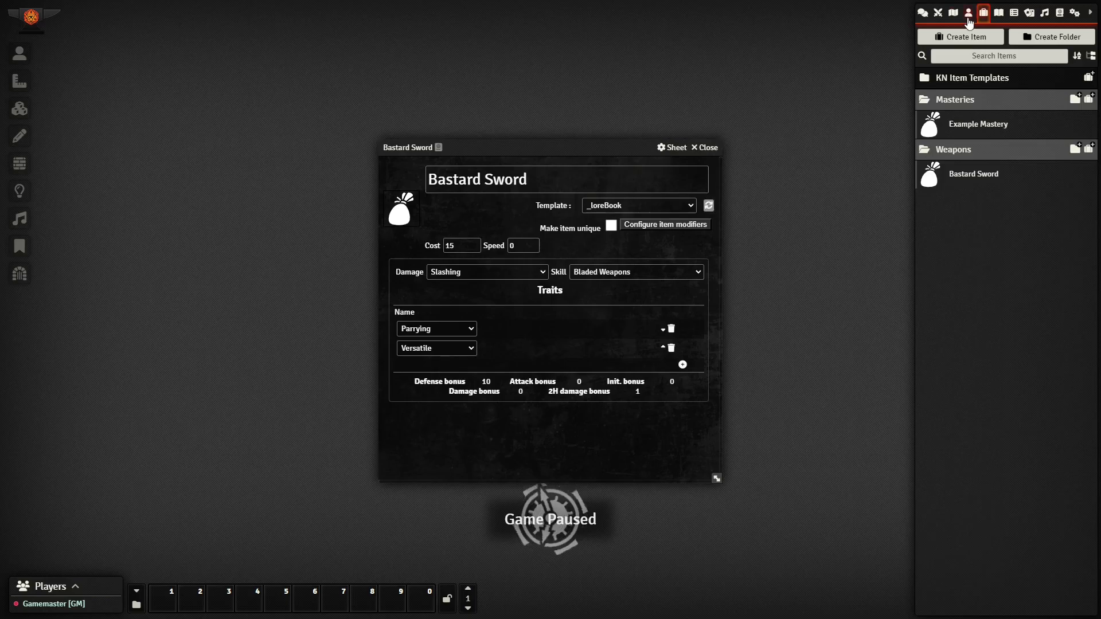
Close the Bastard Sword sheet and create an actor folder named Monster
click(968, 14)
click(708, 148)
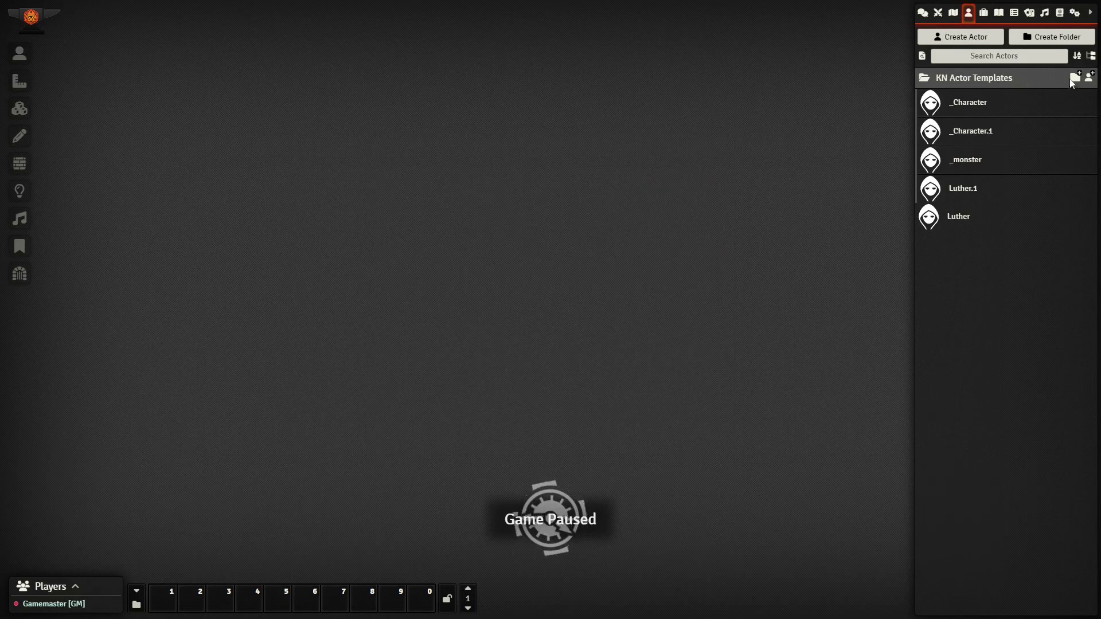
click(1050, 39)
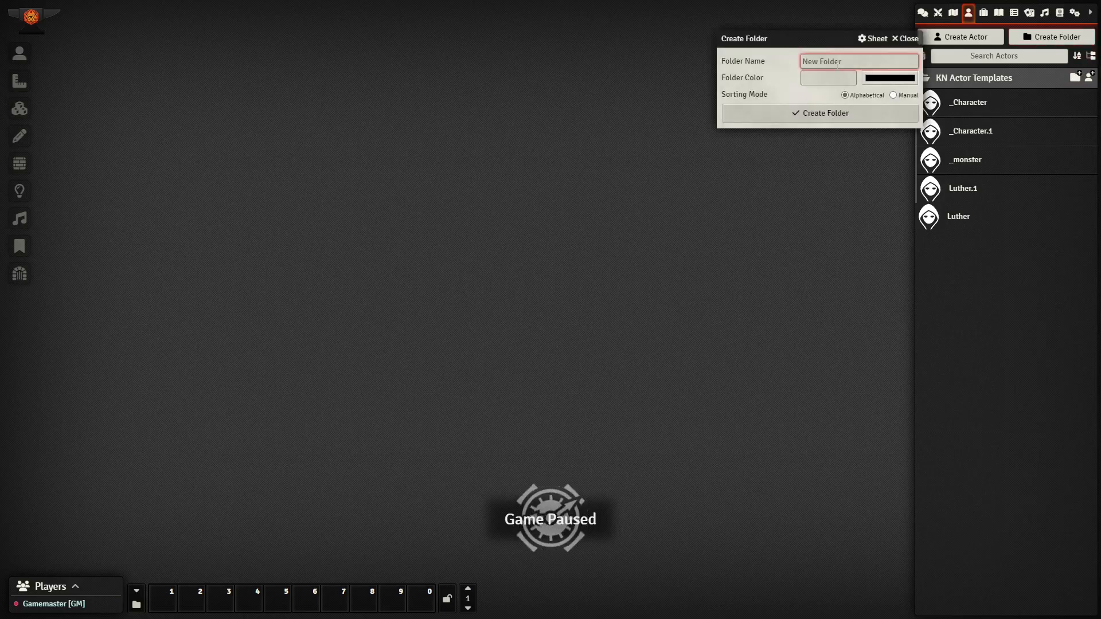
text(Monster)
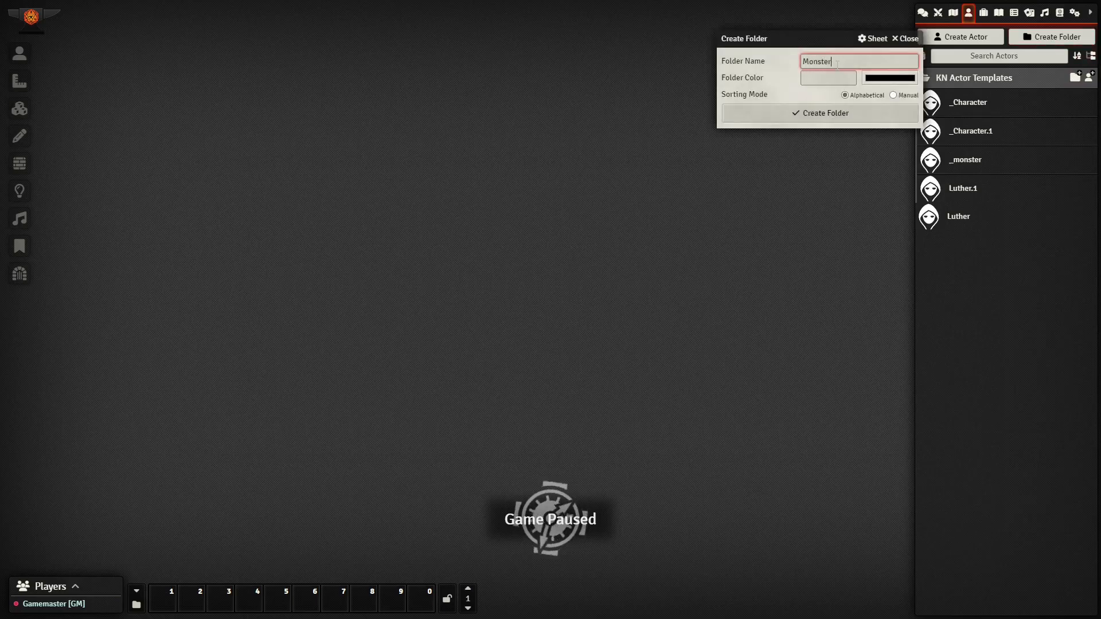
key(Return)
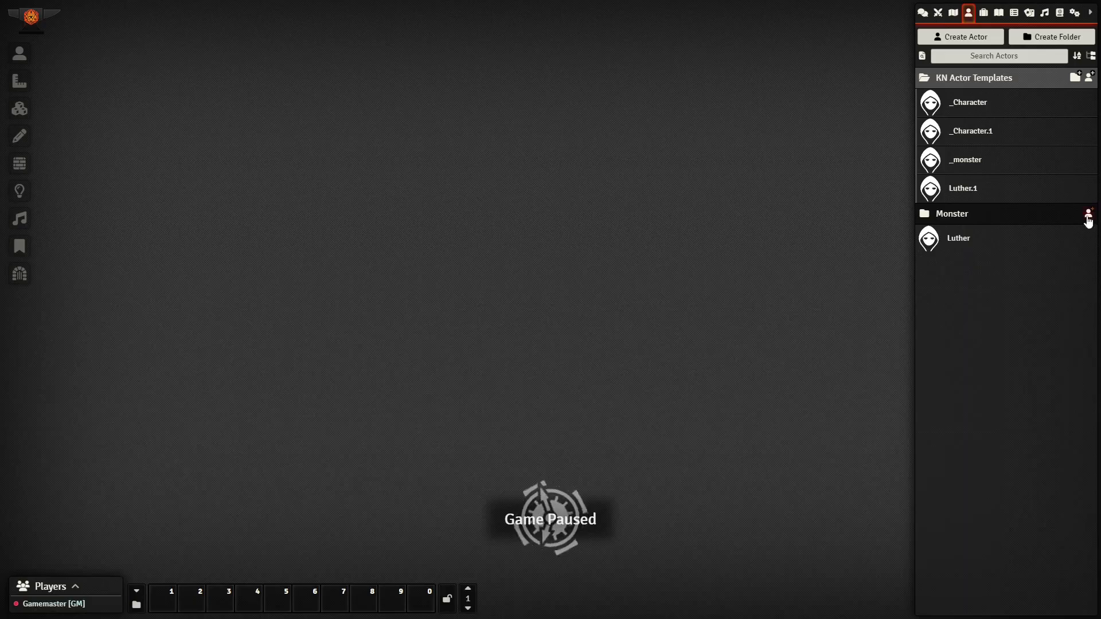
Create a character actor named Bugbear in the Monster folder, load the _monster template on its sheet, and close it
click(1088, 214)
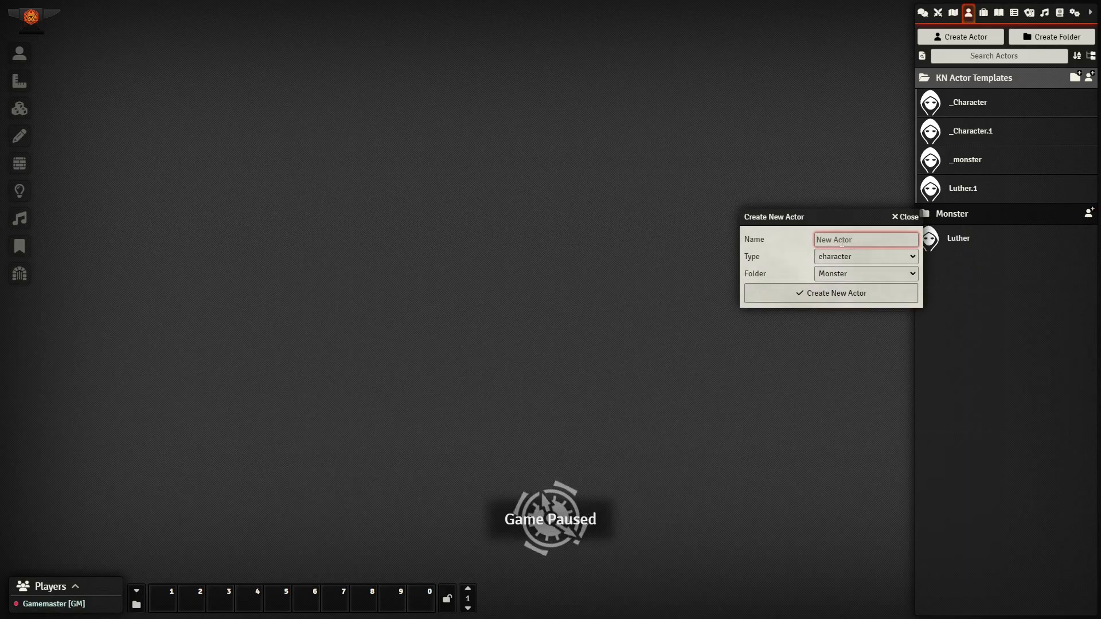
text(Bugbear)
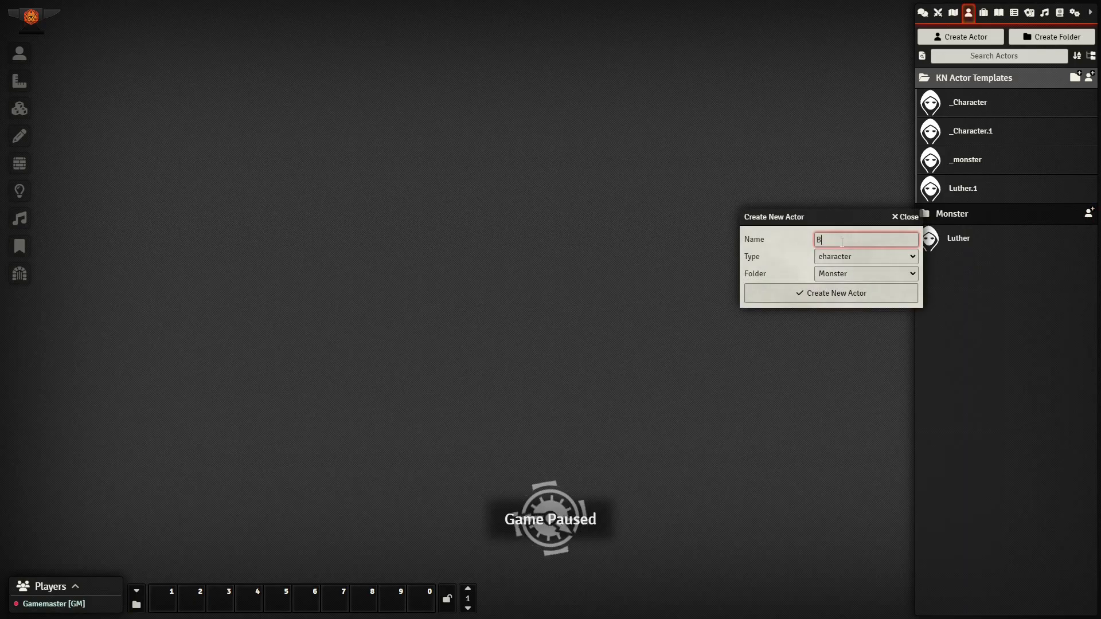
click(792, 288)
click(605, 207)
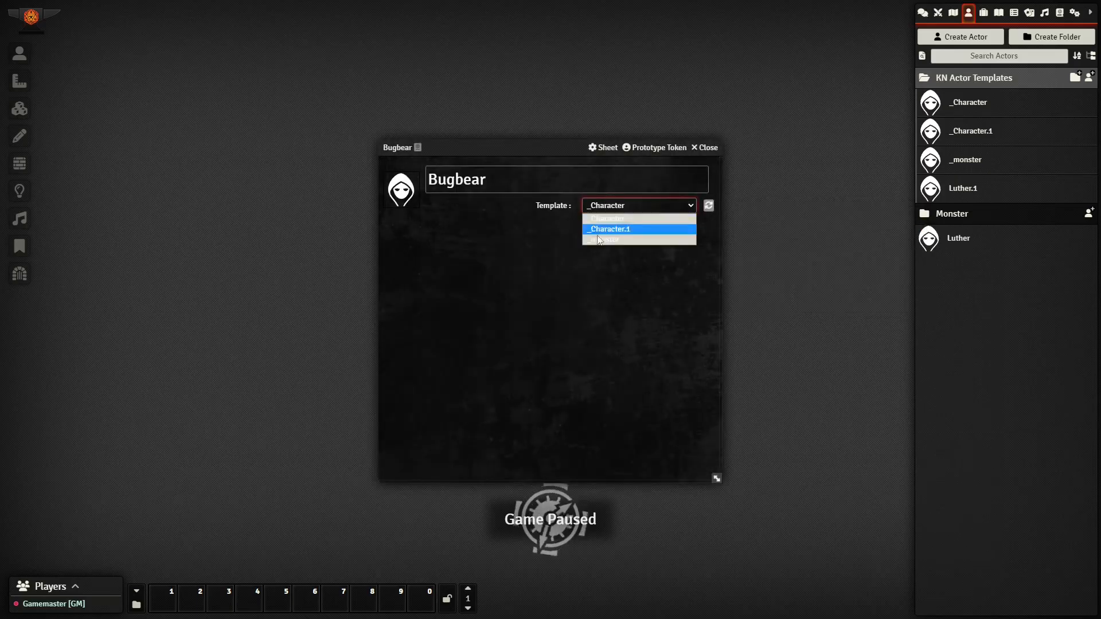
click(599, 239)
click(709, 205)
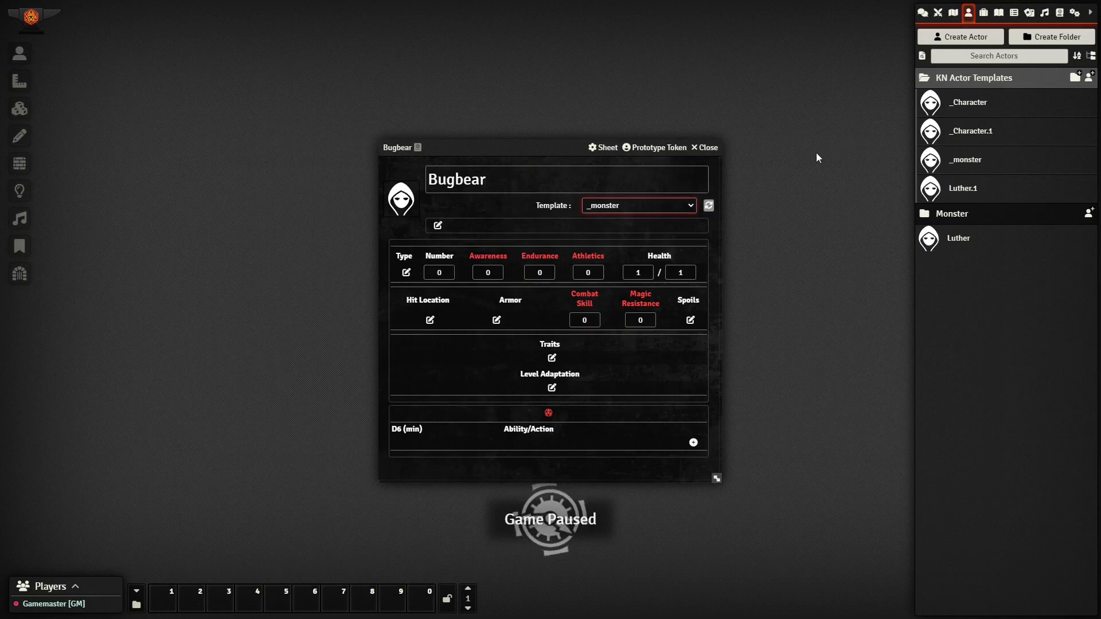
click(708, 148)
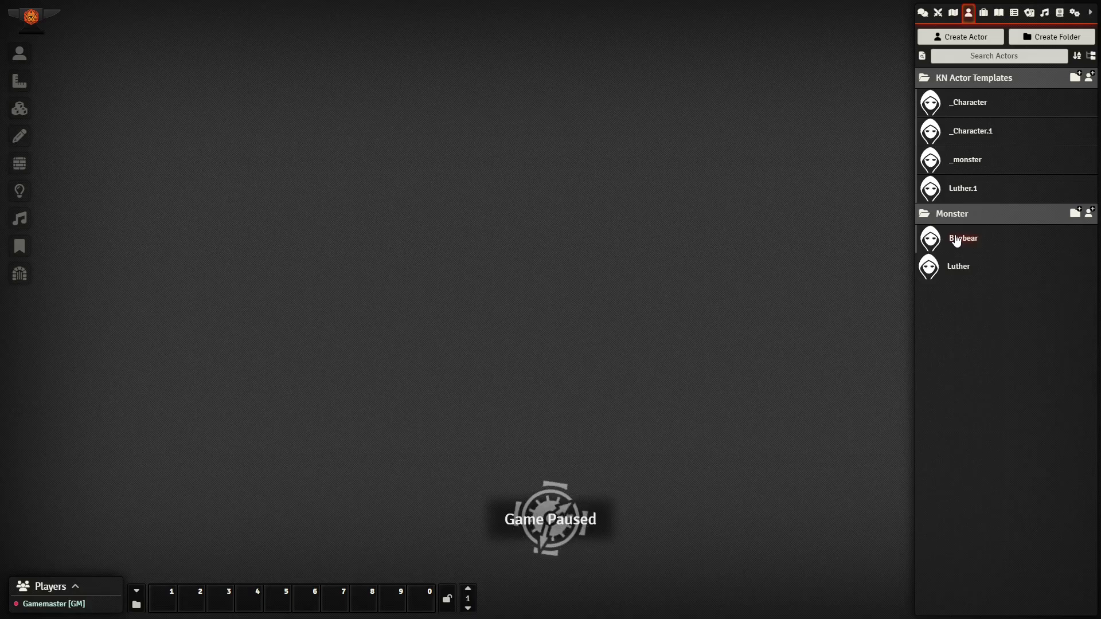
Open the Example Mastery item from the Masteries folder and check which item templates it offers
click(981, 20)
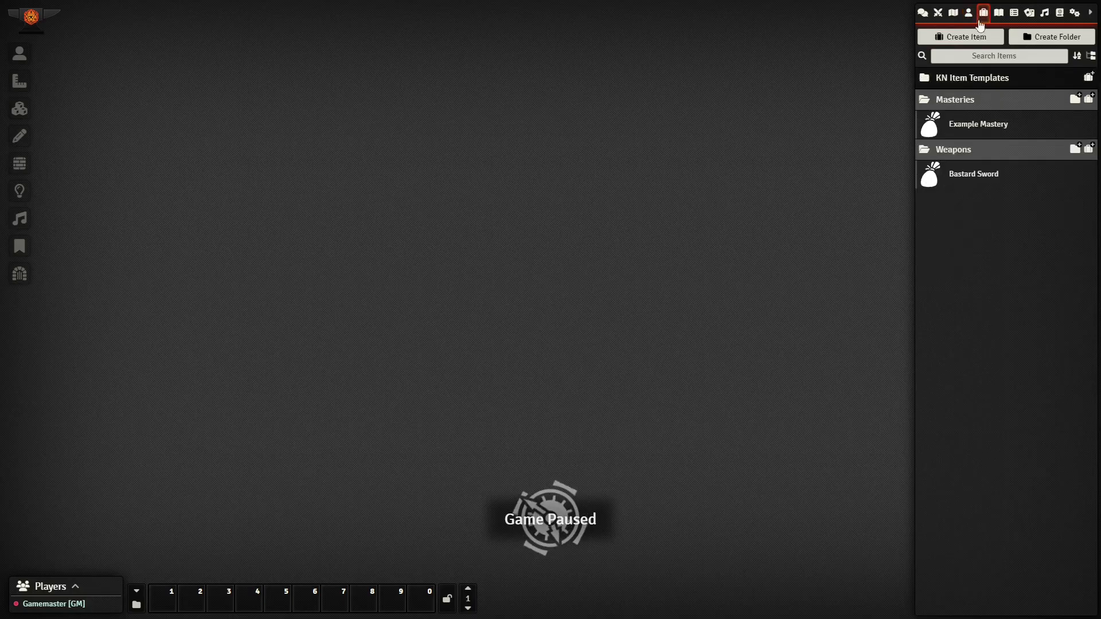
click(954, 124)
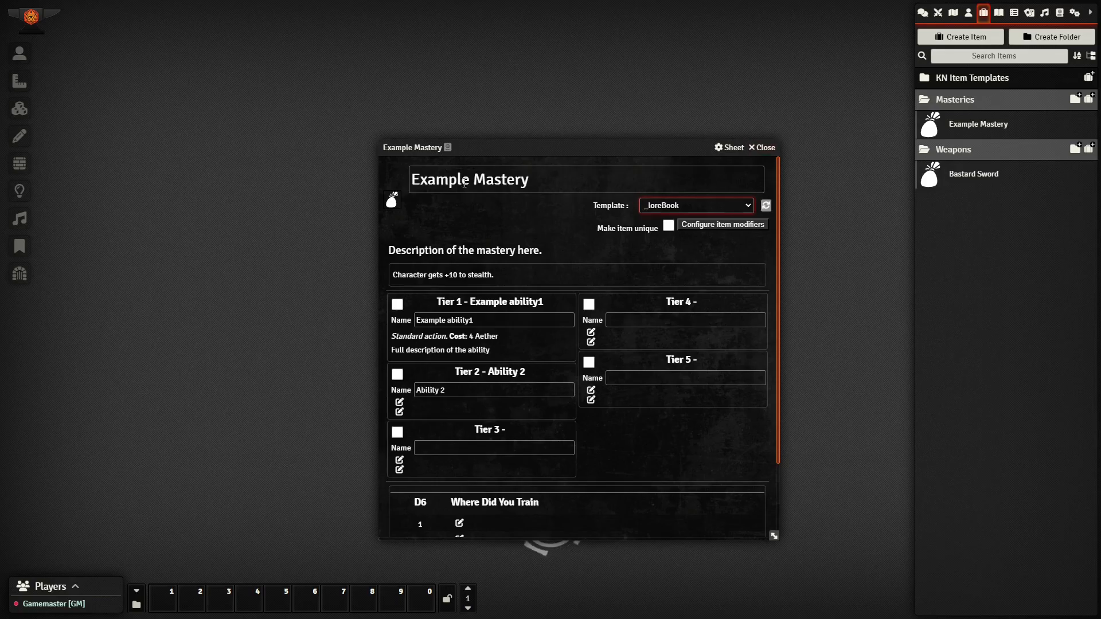
click(683, 204)
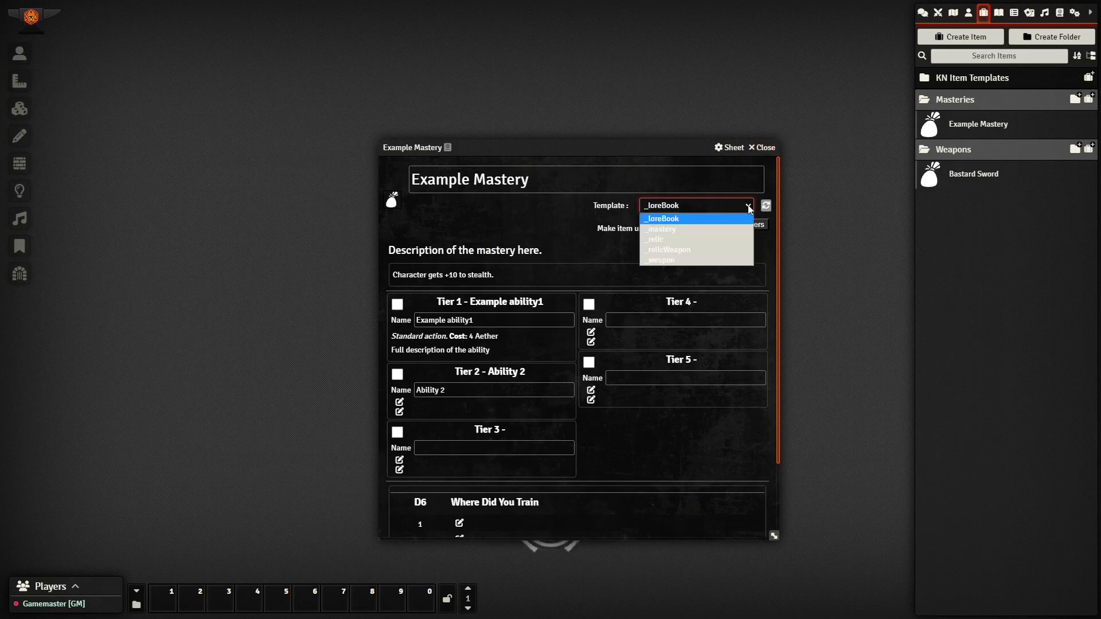
click(546, 217)
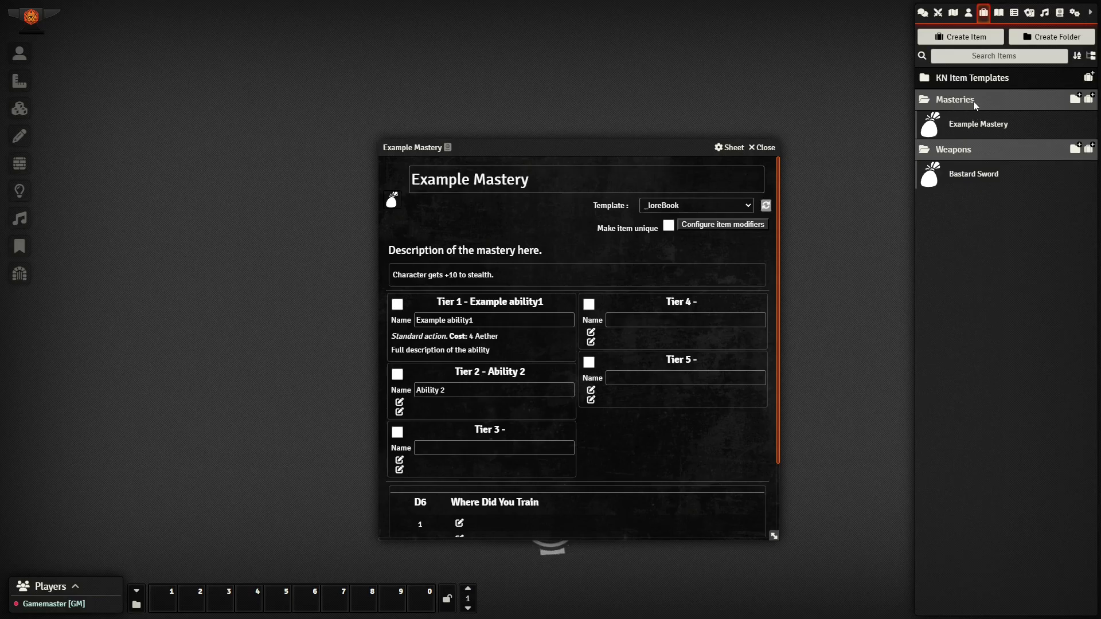
Open the Bugbear actor from the Monster folder and check which actor templates its sheet offers
click(969, 12)
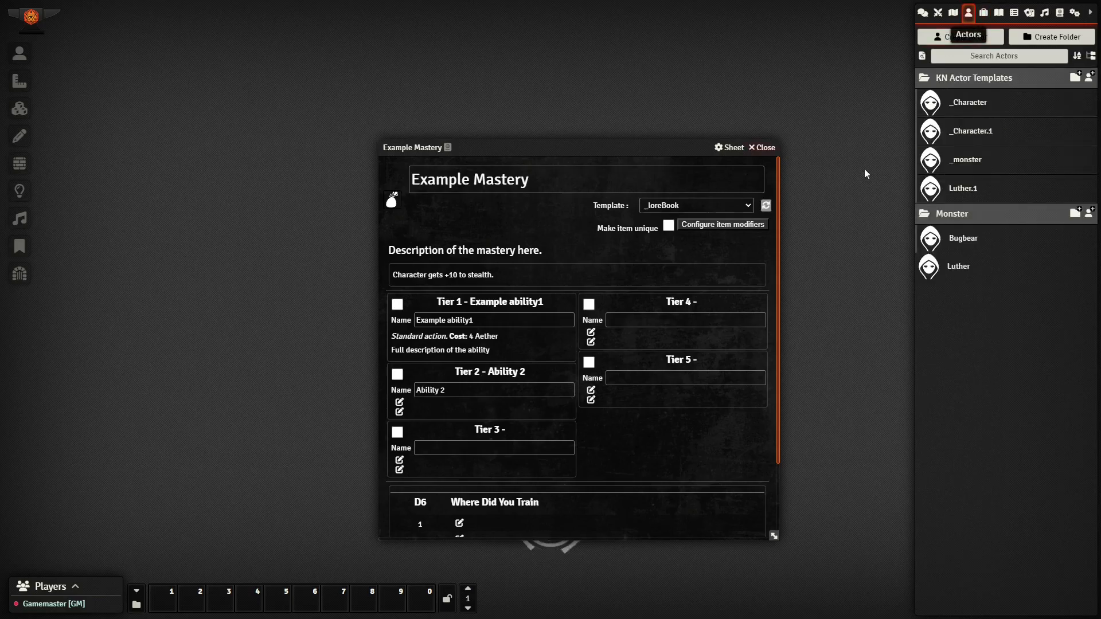
click(964, 238)
click(660, 207)
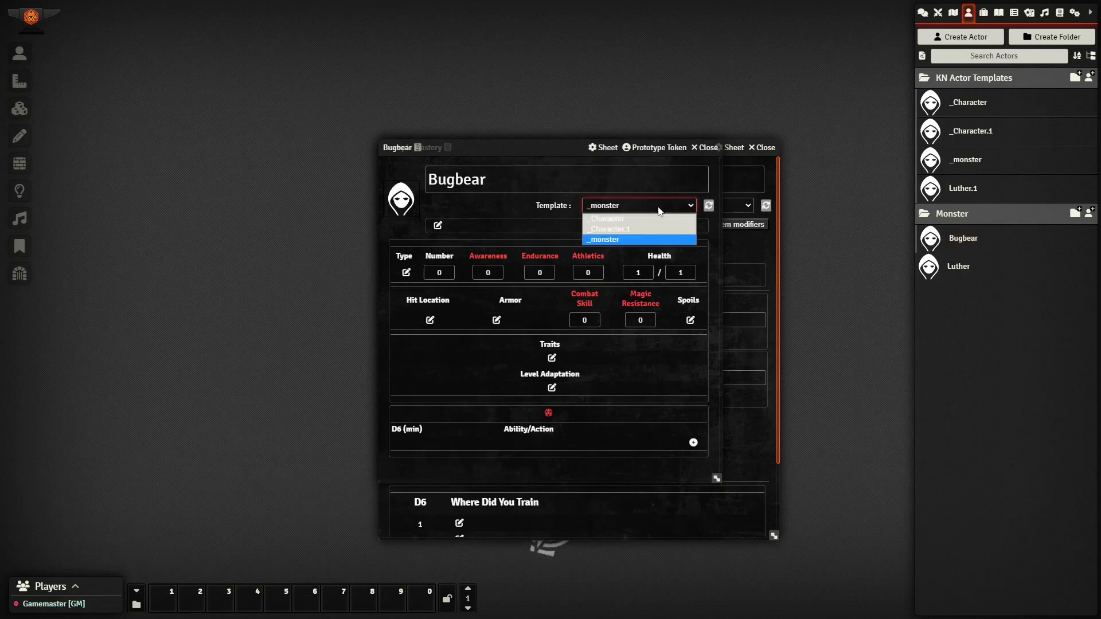
Choose the _Character template on the Bugbear sheet without loading it, and close the Bugbear and Example Mastery sheets
click(634, 219)
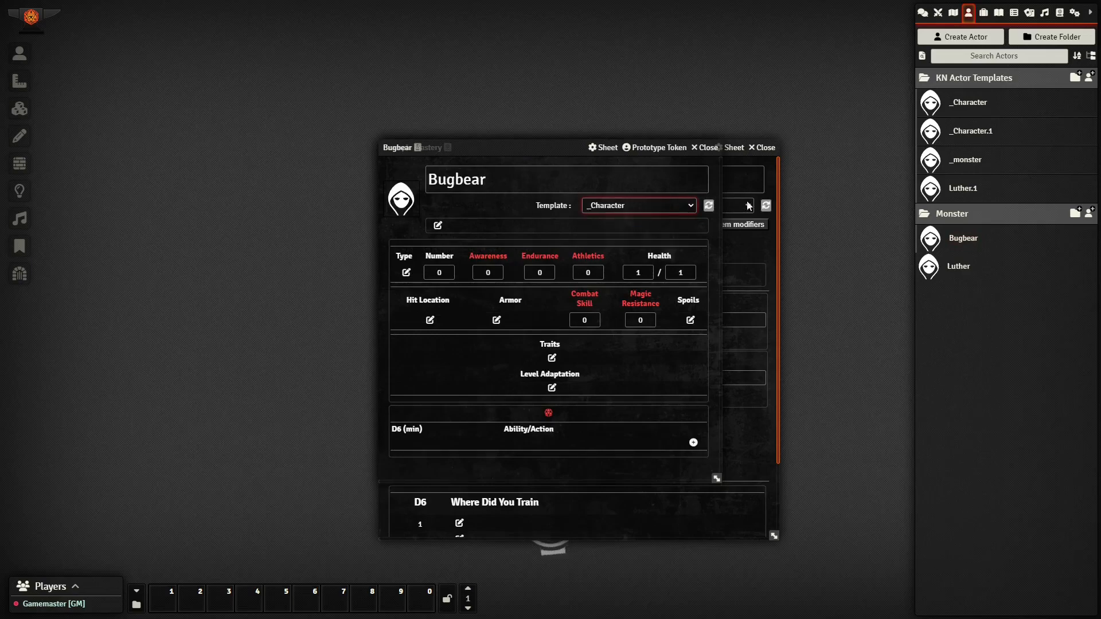
click(708, 148)
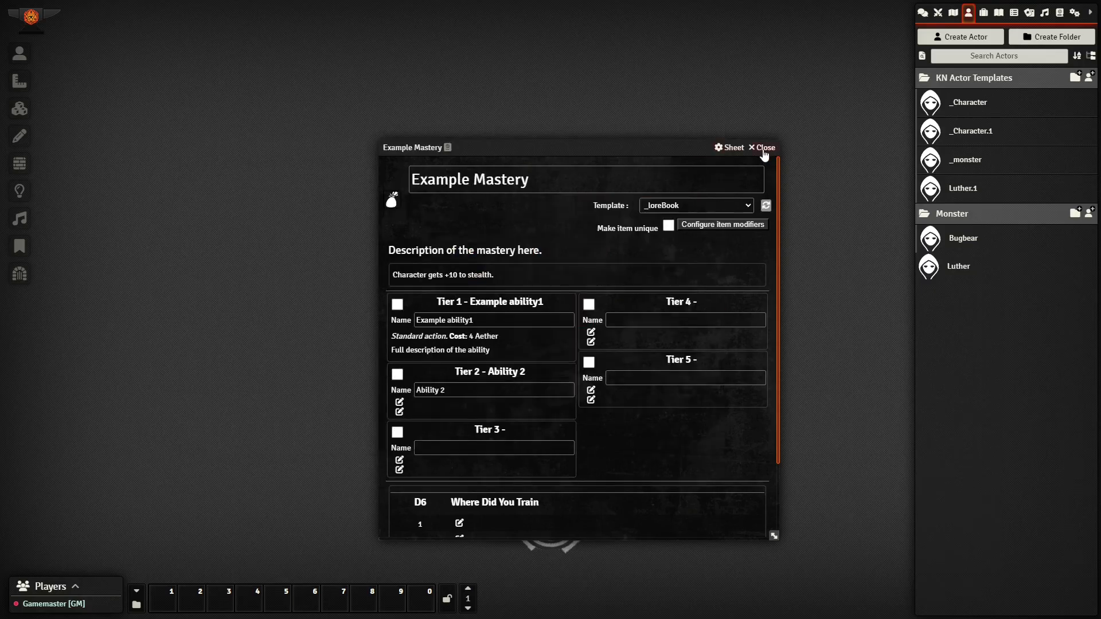
click(763, 148)
Execute the KNFixTemplateLinkage macro from the KN Macros folder, and close the macro windows
click(137, 605)
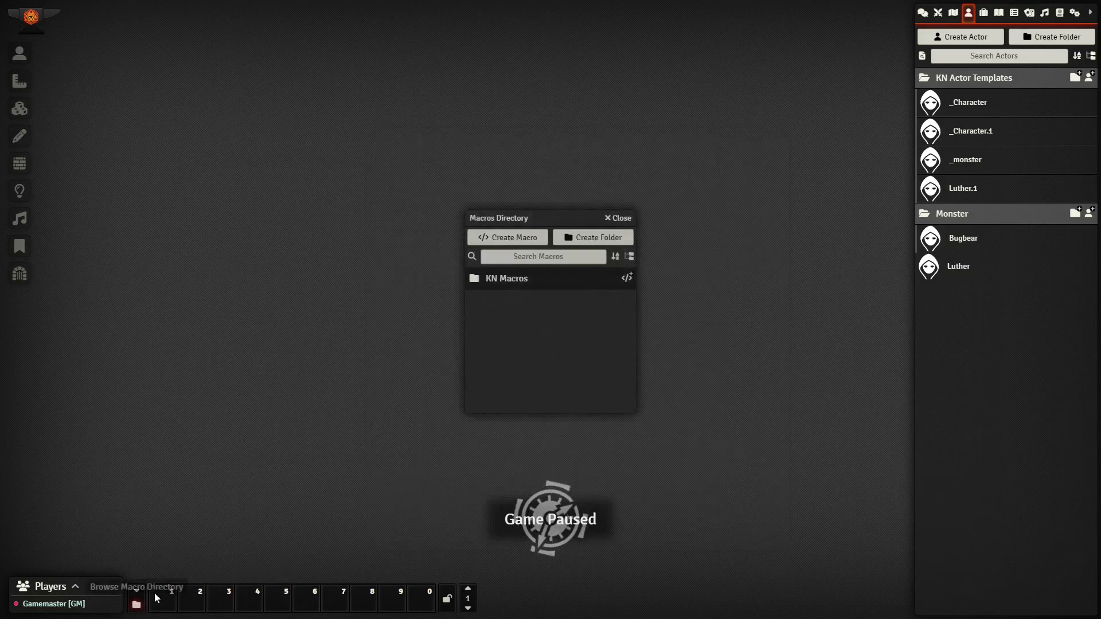
click(491, 279)
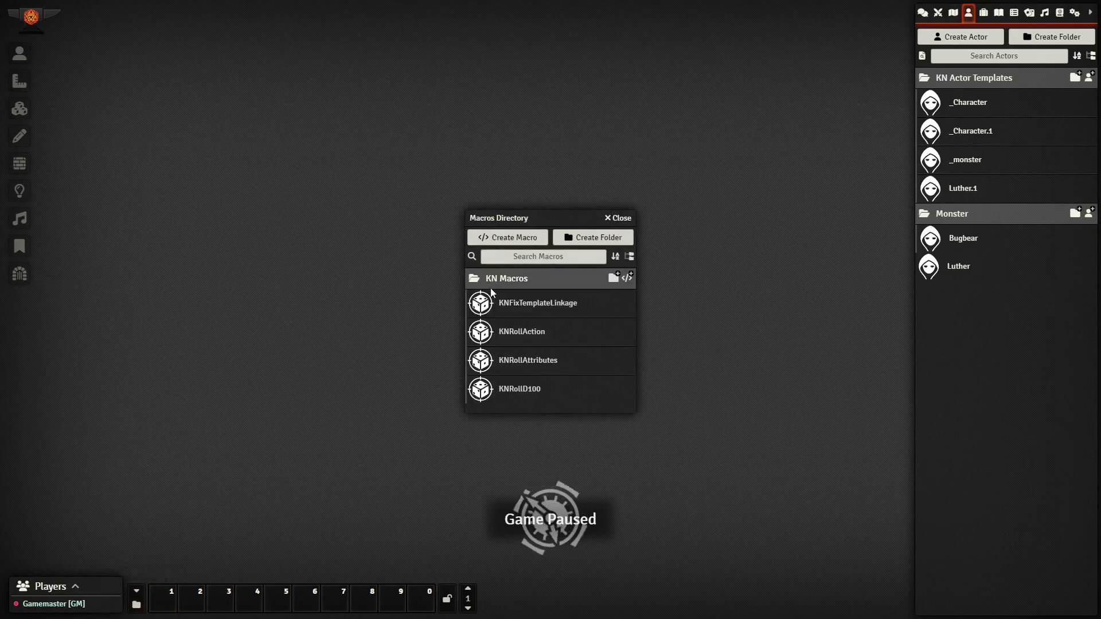
click(520, 301)
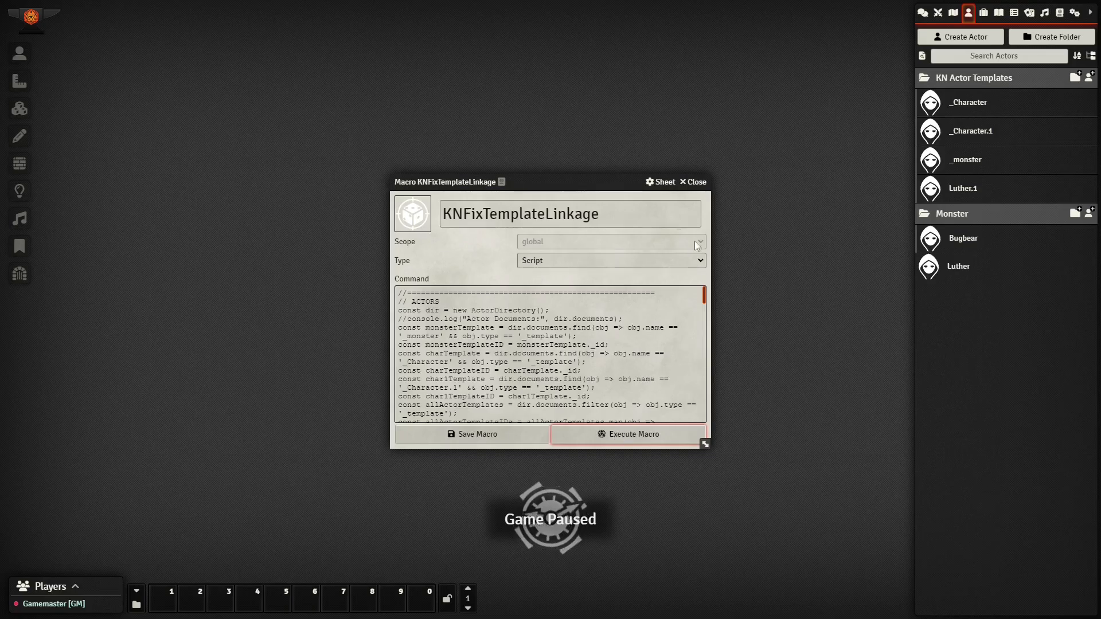
click(696, 184)
click(626, 219)
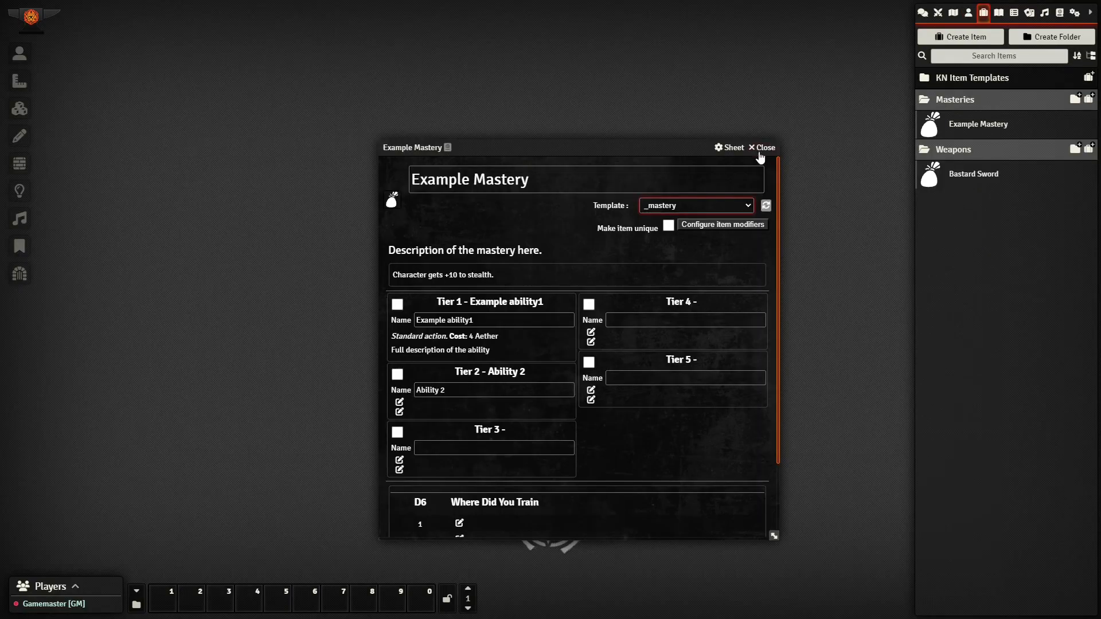
Check the templates assigned to the Example Mastery and Bastard Sword items, and close both sheets
click(761, 147)
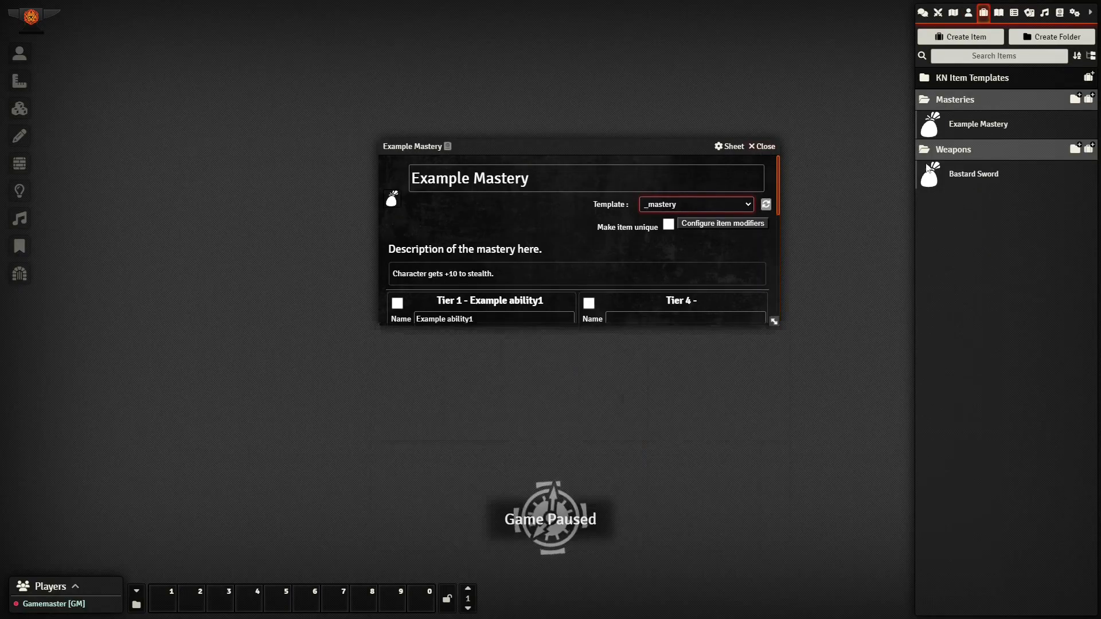
click(954, 173)
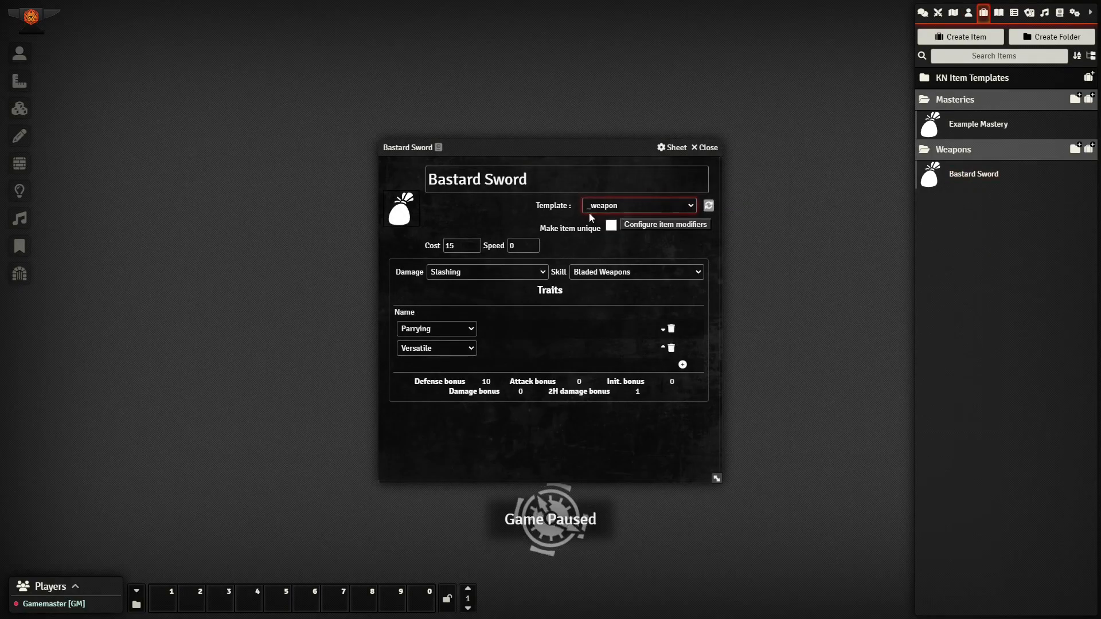
click(706, 148)
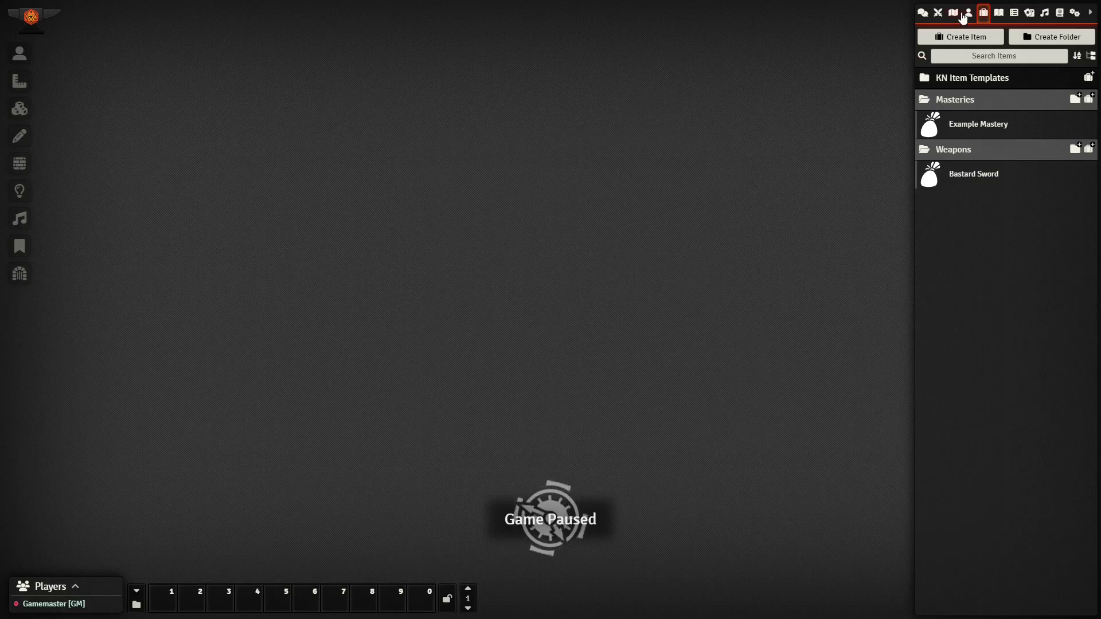
Open the Bugbear actor from the Monster folder to check its sheet, unpause the game, and close the sheet
click(968, 12)
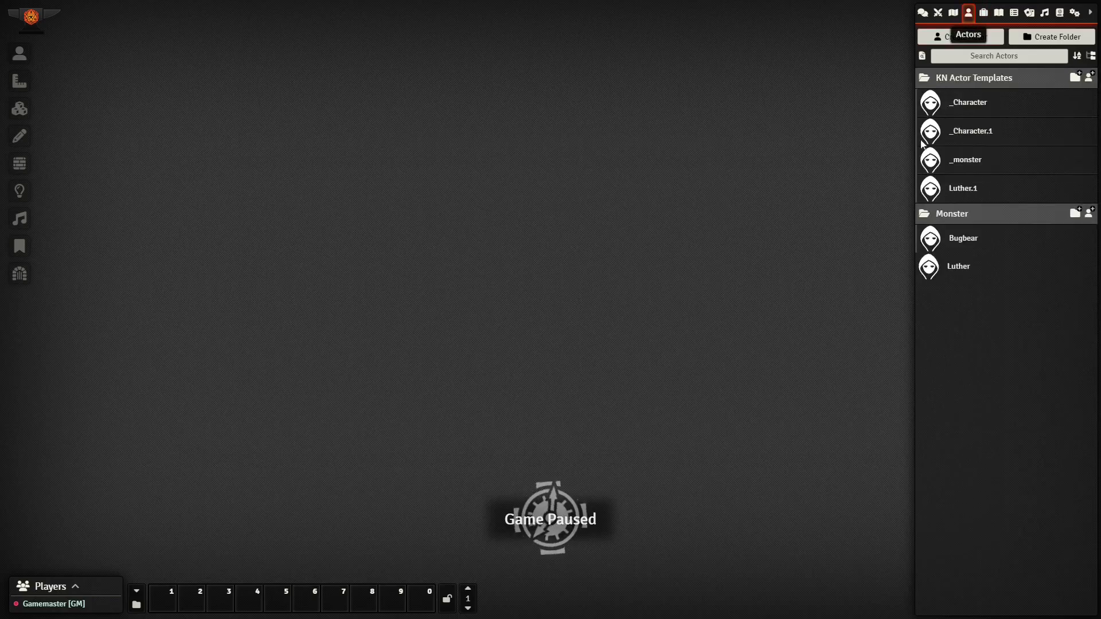
click(960, 240)
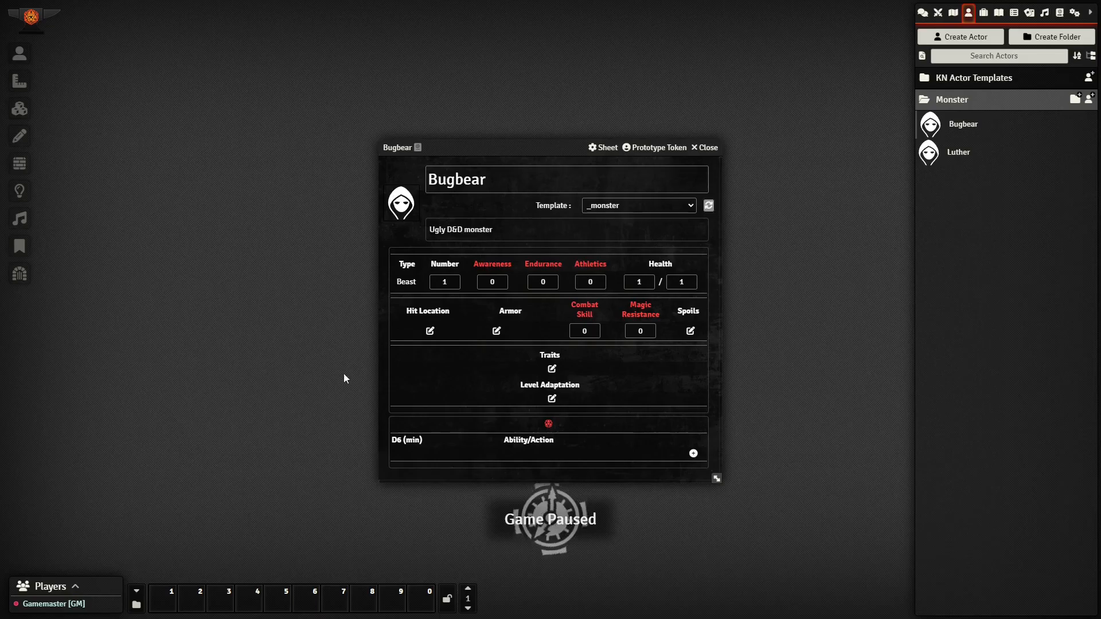
key(space)
key(Escape)
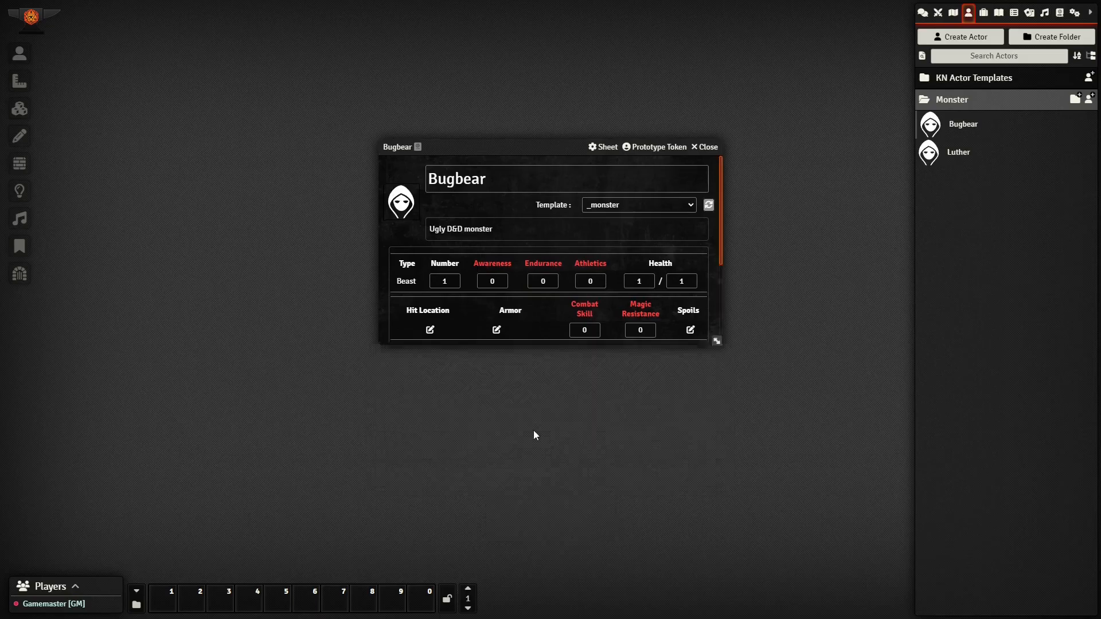
key(Escape)
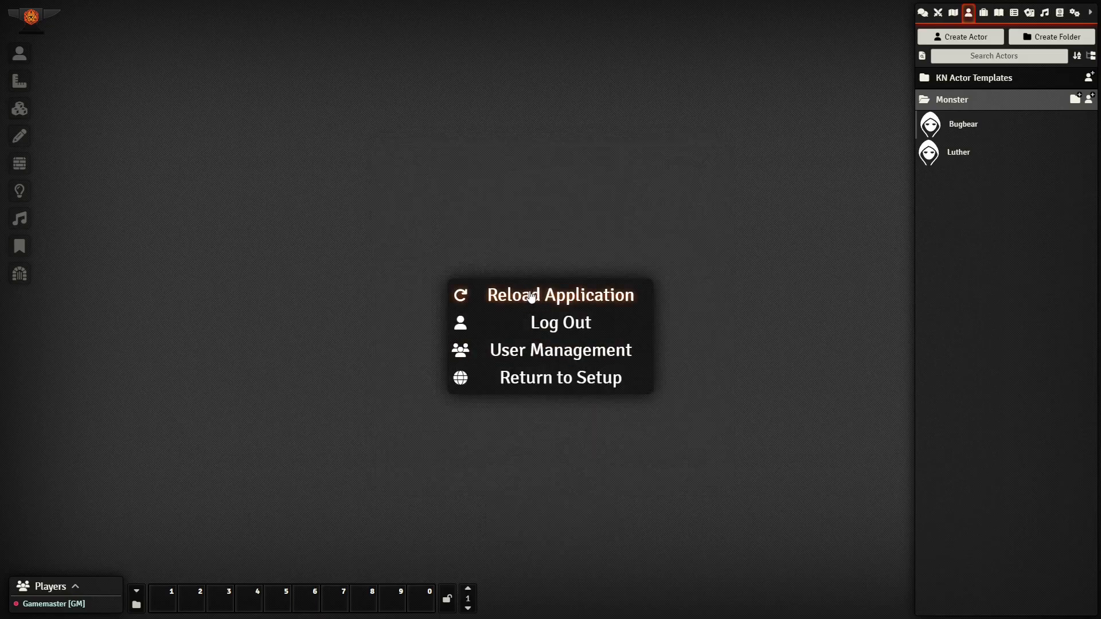
Look at the macro directory containing the KN Macros folder, and close it
click(963, 124)
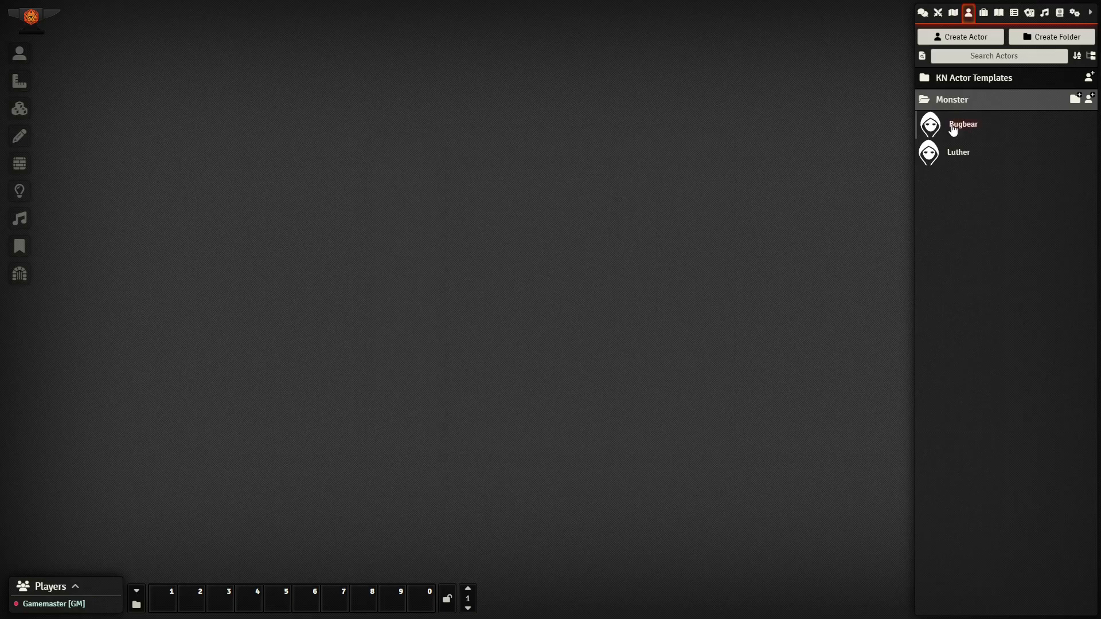
click(175, 613)
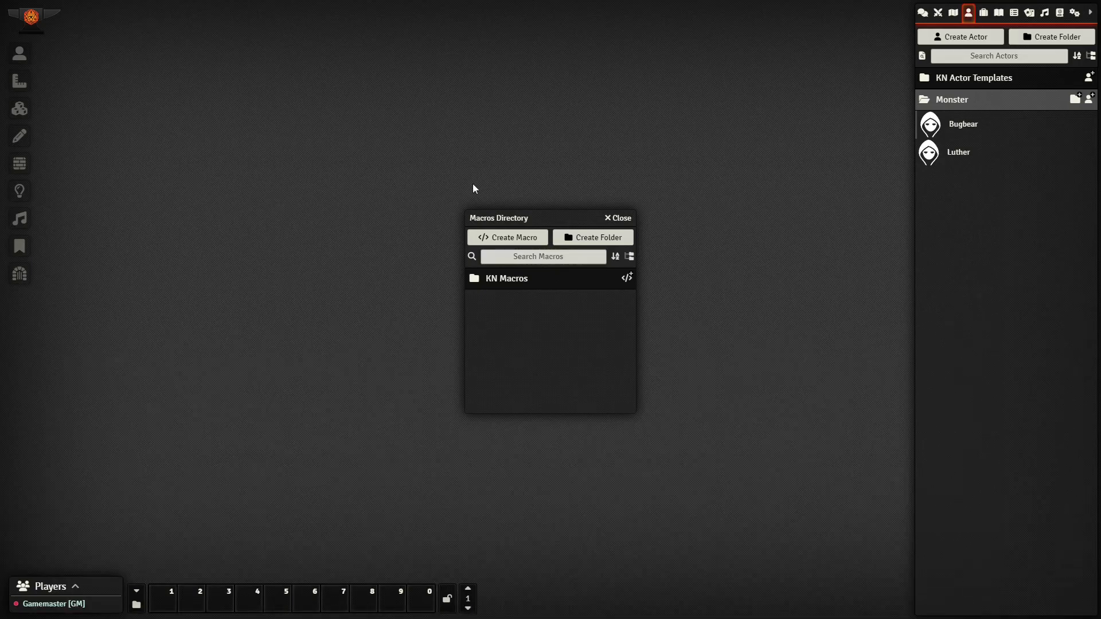
click(620, 221)
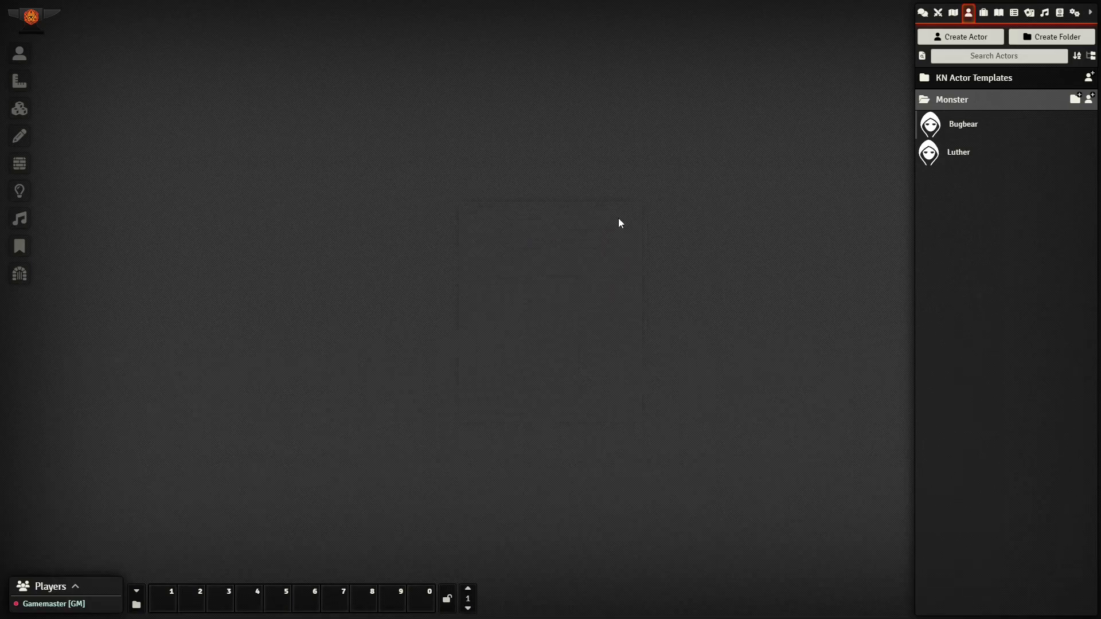